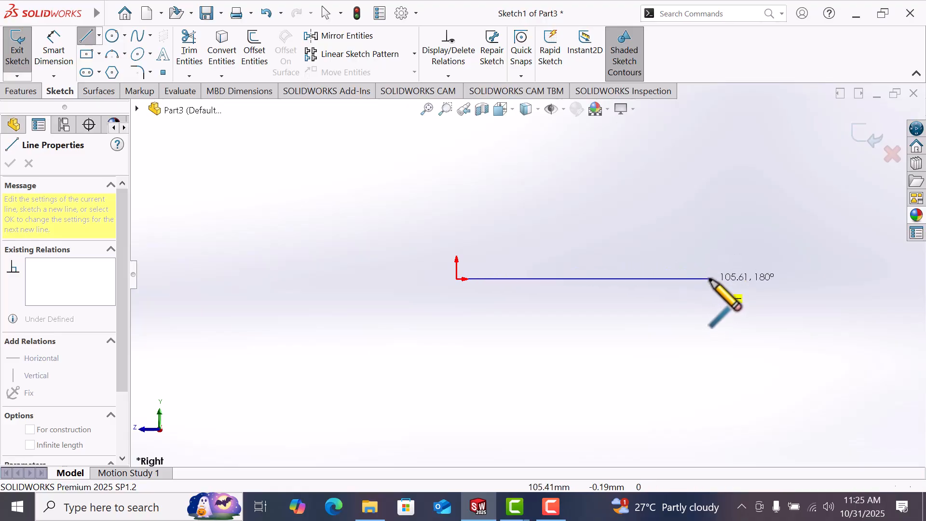
# Sketch a closed L-shaped line profile from the origin, about 105 mm along the base, 42 mm high at the far end and 26 mm at the origin.
pyautogui.click(710, 279)
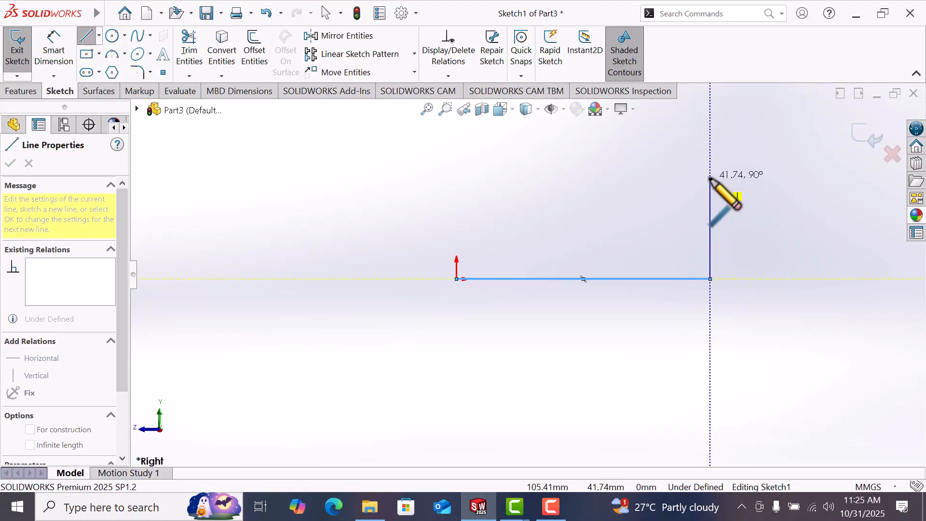
pyautogui.click(710, 178)
pyautogui.click(676, 179)
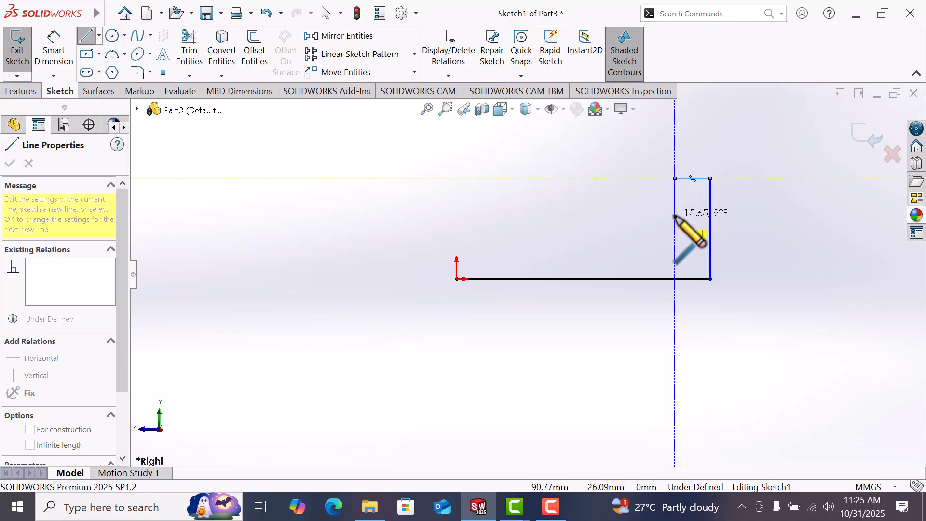
pyautogui.click(674, 216)
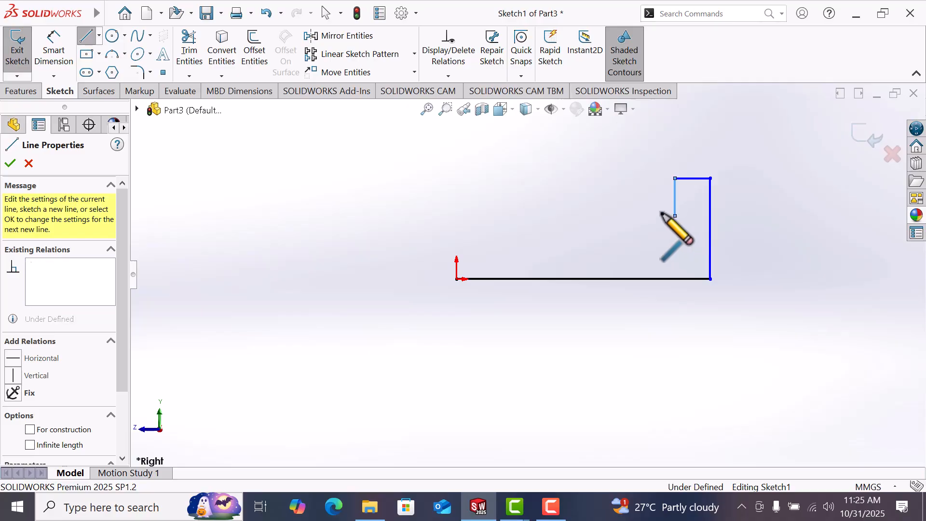
pyautogui.click(457, 215)
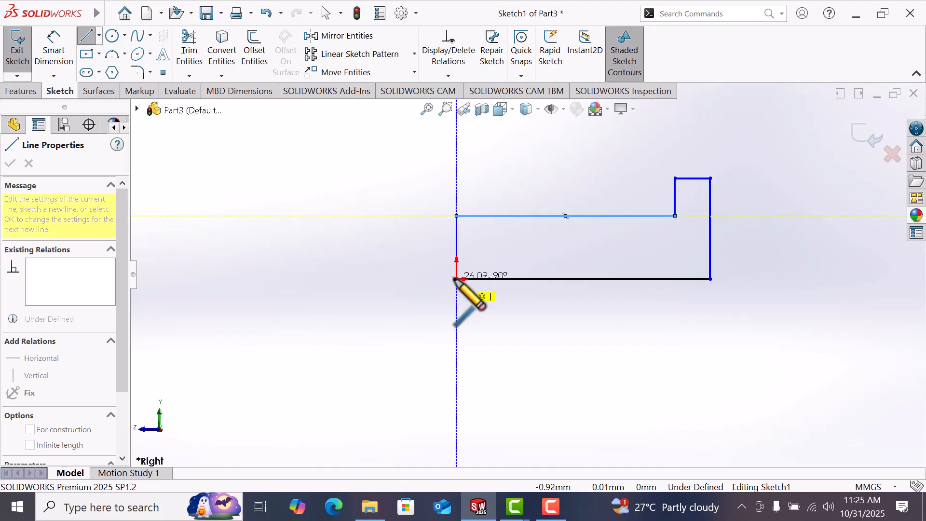
pyautogui.click(457, 279)
pyautogui.rightClick(485, 291)
pyautogui.click(488, 290)
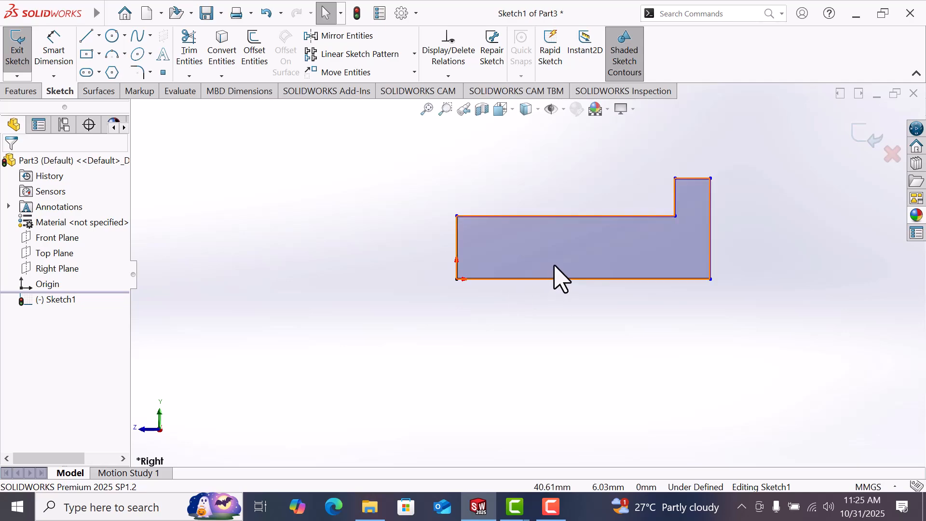
# Delete the long upper line and the short vertical step line, and close the profile into a rectangle by joining the open endpoints.
pyautogui.click(574, 216)
pyautogui.press('Delete')
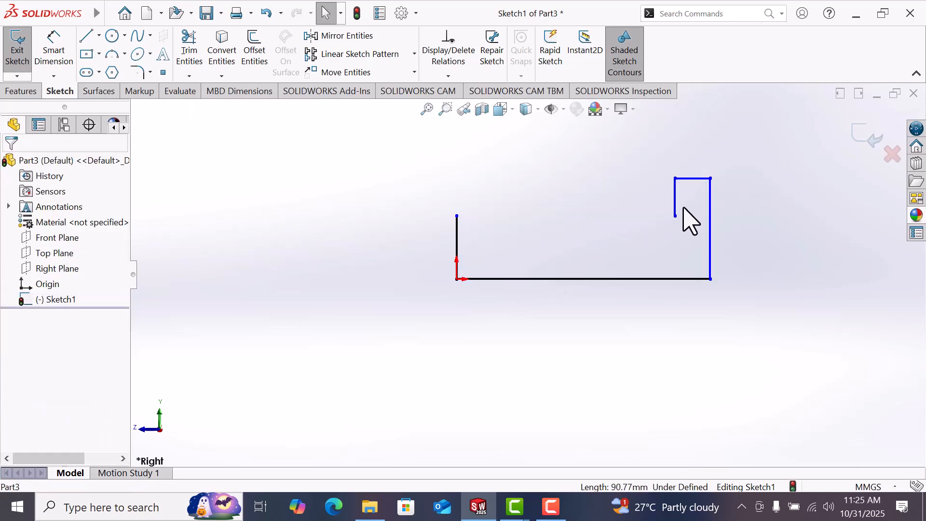
pyautogui.click(676, 210)
pyautogui.press('Delete')
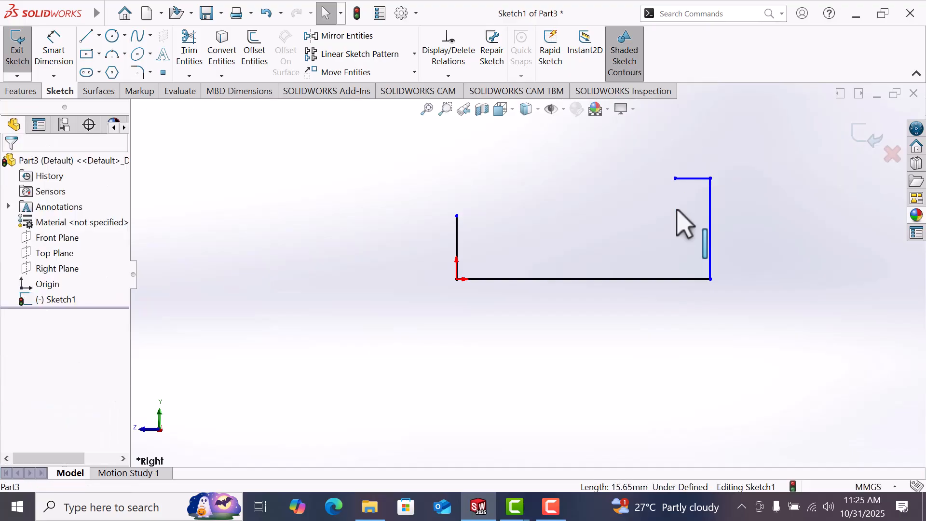
pyautogui.moveTo(676, 178); pyautogui.dragTo(457, 219)
pyautogui.click(564, 335)
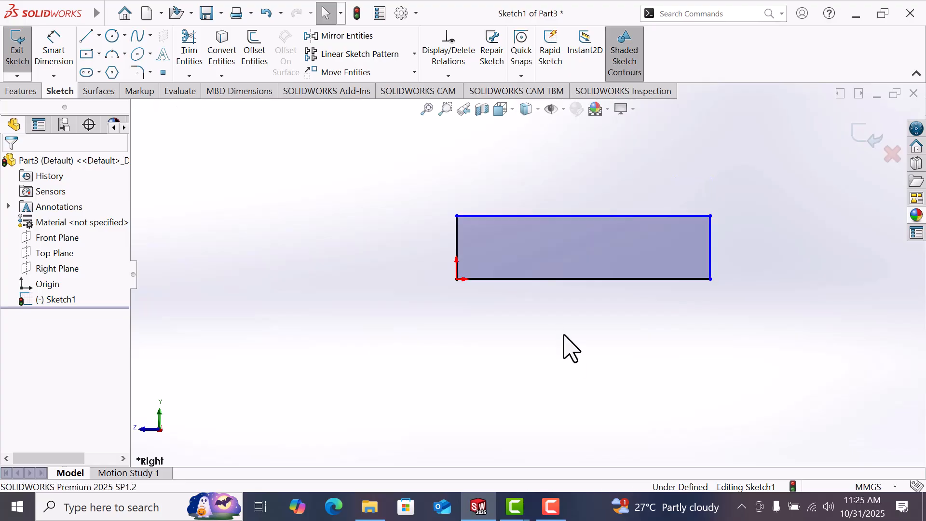
# Dimension the rectangle's bottom edge as 180 mm.
pyautogui.click(47, 53)
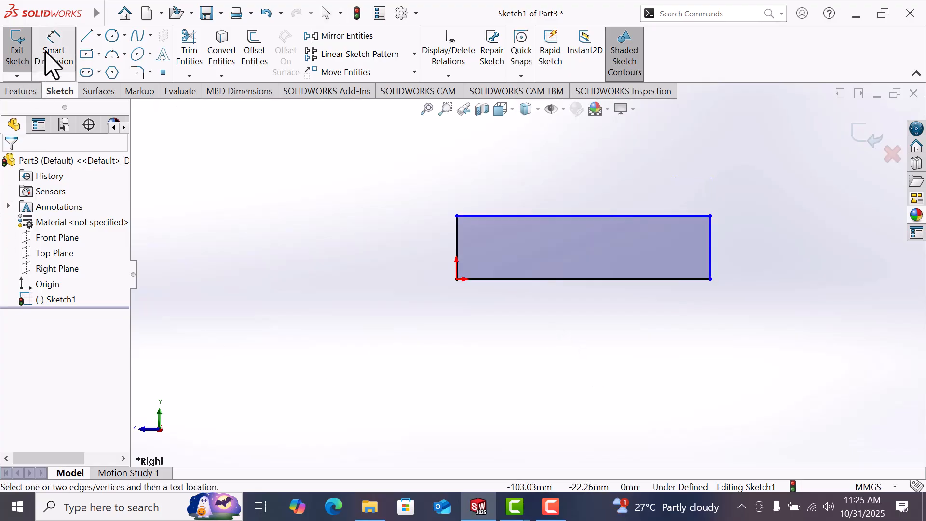
pyautogui.click(522, 280)
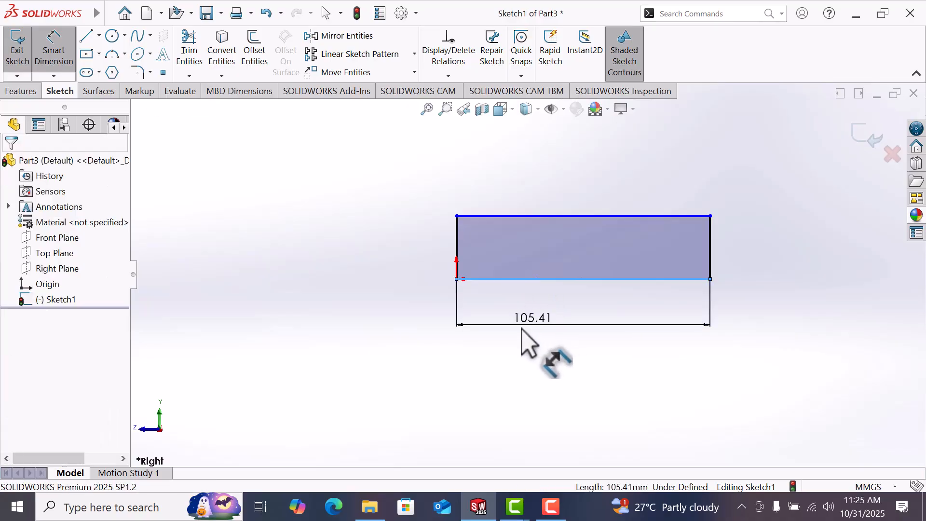
pyautogui.click(521, 329)
pyautogui.write('1')
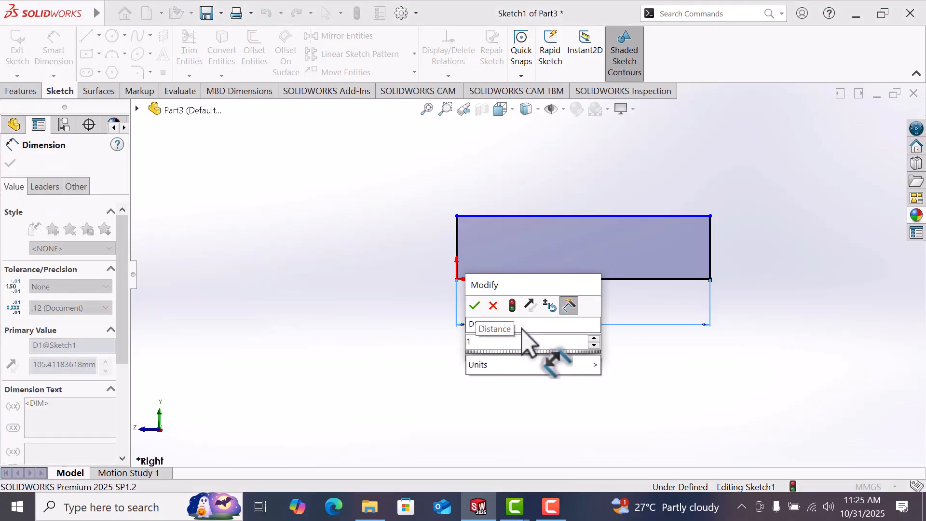
pyautogui.write('80')
pyautogui.press('Return')
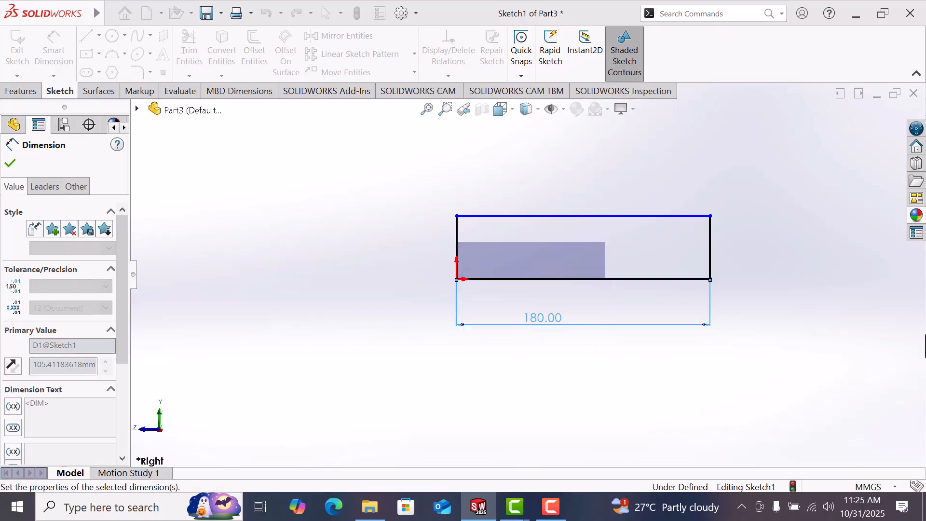
pyautogui.click(739, 224)
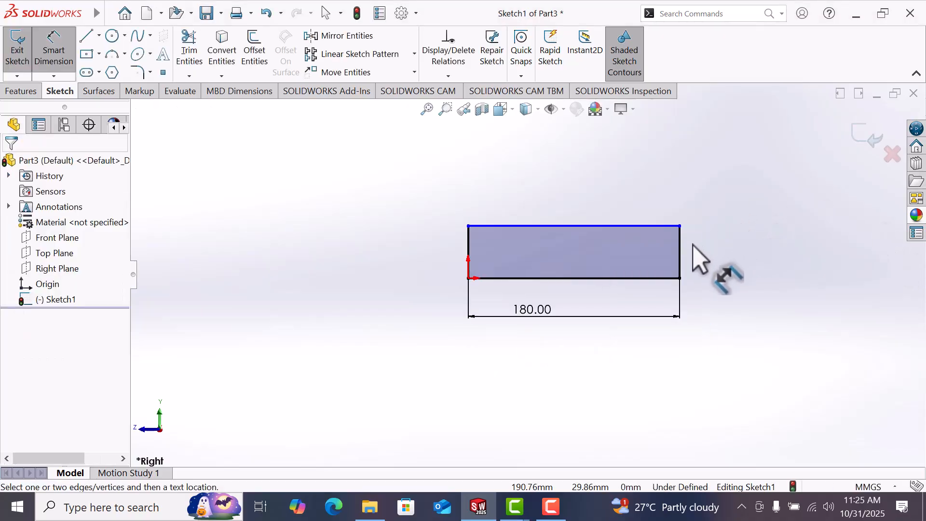
# Dimension the rectangle's vertical edge opposite the origin as 80 mm.
pyautogui.click(685, 263)
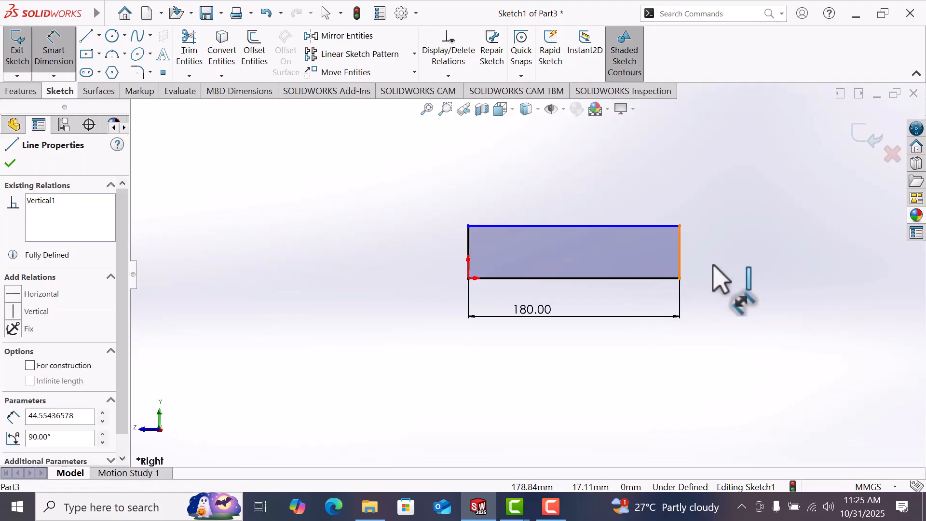
pyautogui.click(746, 263)
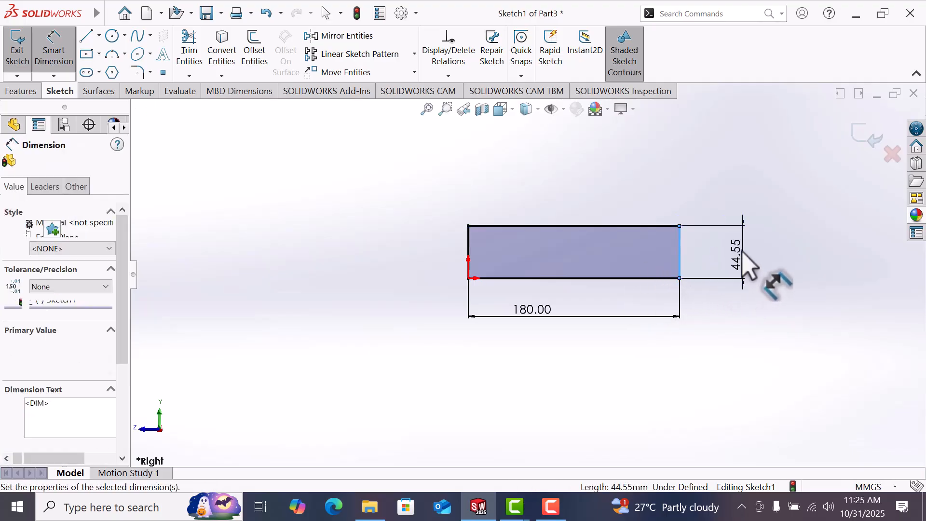
pyautogui.write('80')
pyautogui.press('Return')
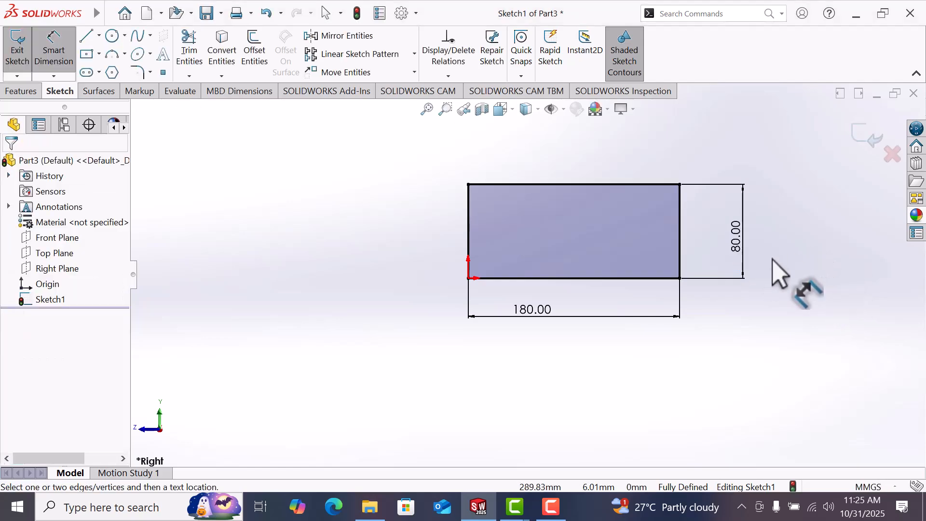
# Extrude the rectangle 70 mm as a boss with the Mid Plane end condition.
pyautogui.click(21, 92)
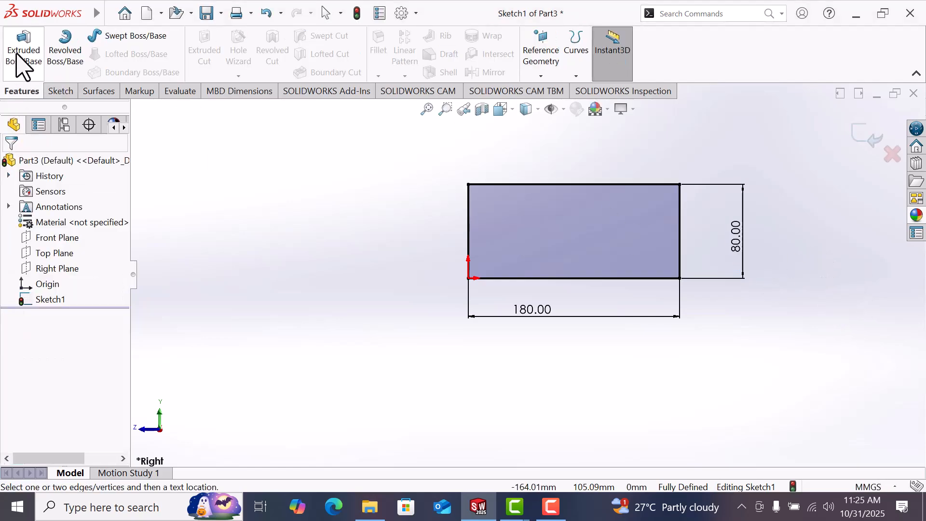
pyautogui.click(21, 64)
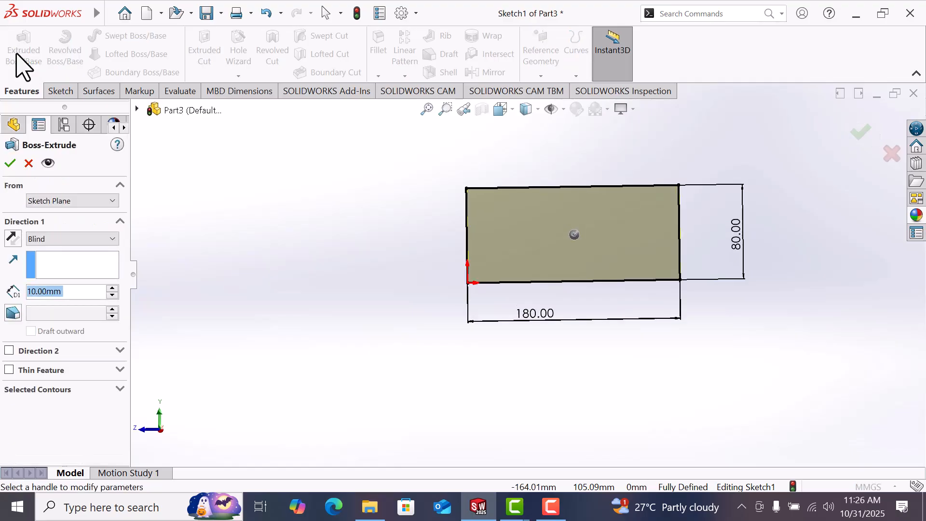
pyautogui.click(65, 240)
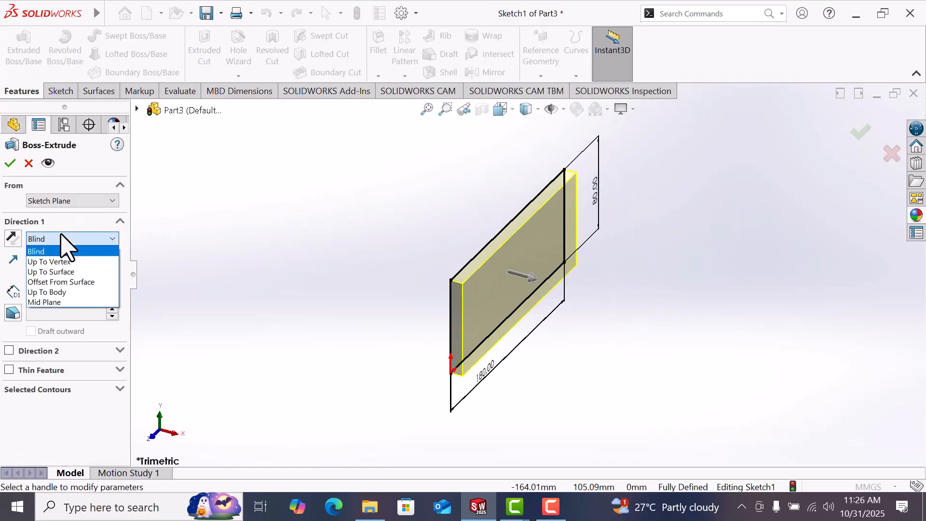
pyautogui.click(52, 302)
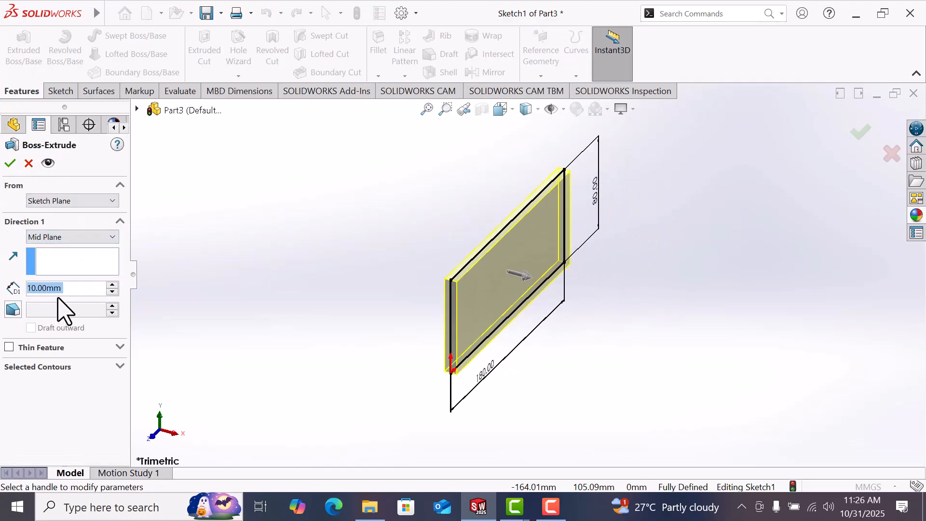
pyautogui.click(112, 286)
pyautogui.click(112, 286)
pyautogui.click(112, 286)
pyautogui.click(112, 285)
pyautogui.click(112, 285)
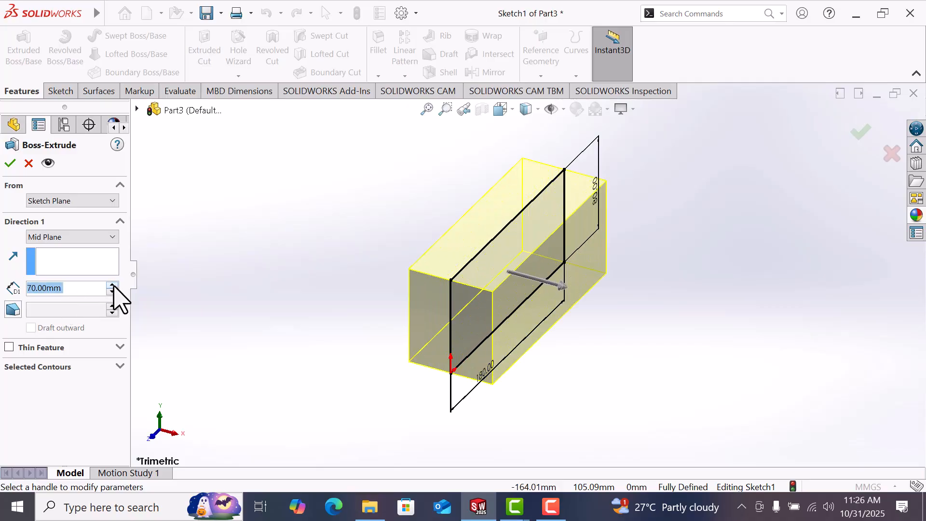
pyautogui.click(9, 164)
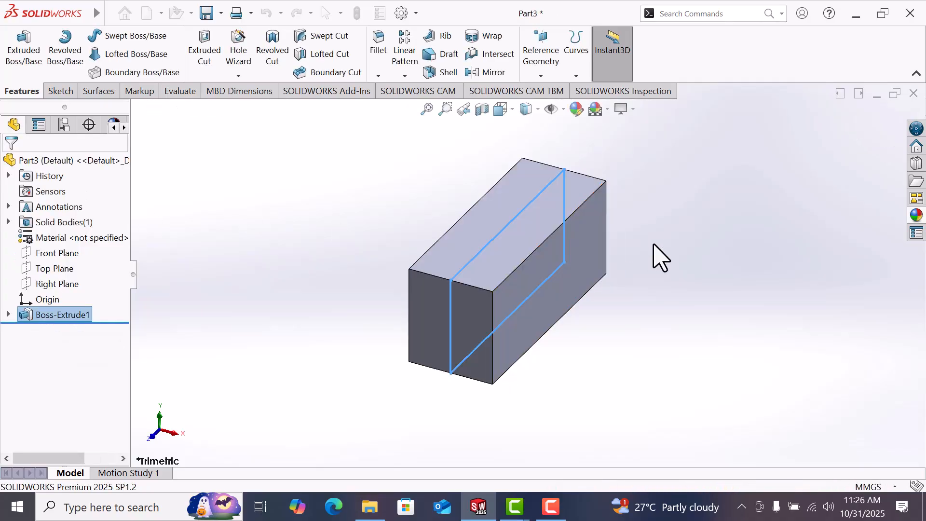
pyautogui.click(665, 256)
# Sketch a corner rectangle about 88 by 34 mm on the block's long side face, starting on its top edge.
pyautogui.scroll(3, 664, 256)
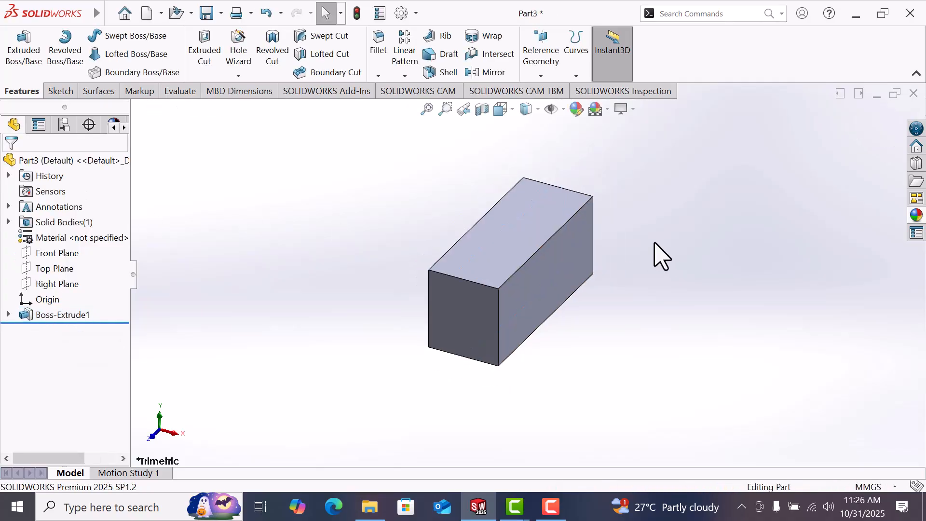
pyautogui.scroll(-2, 649, 288)
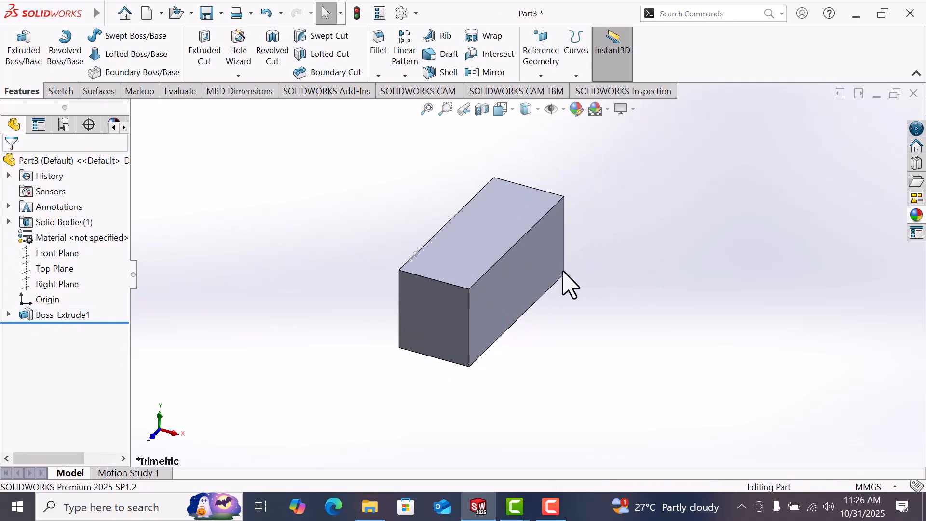
pyautogui.click(517, 288)
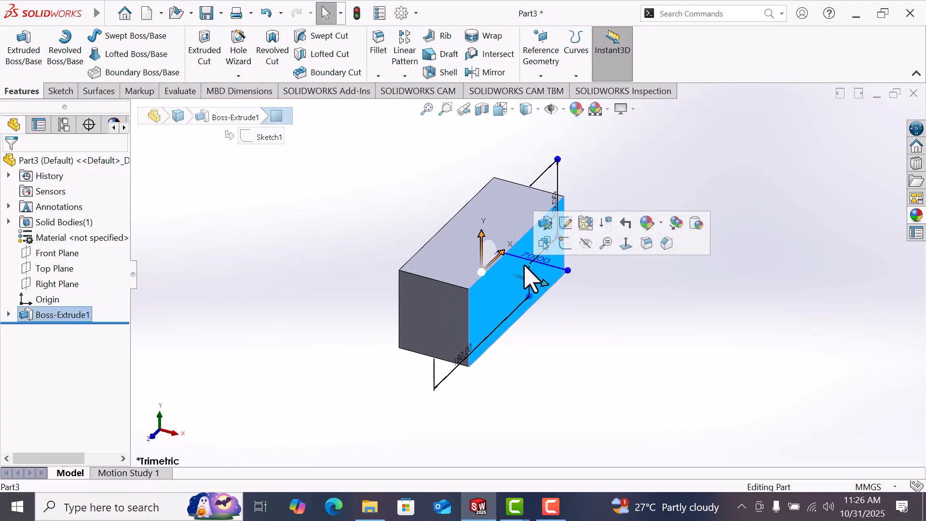
pyautogui.click(562, 252)
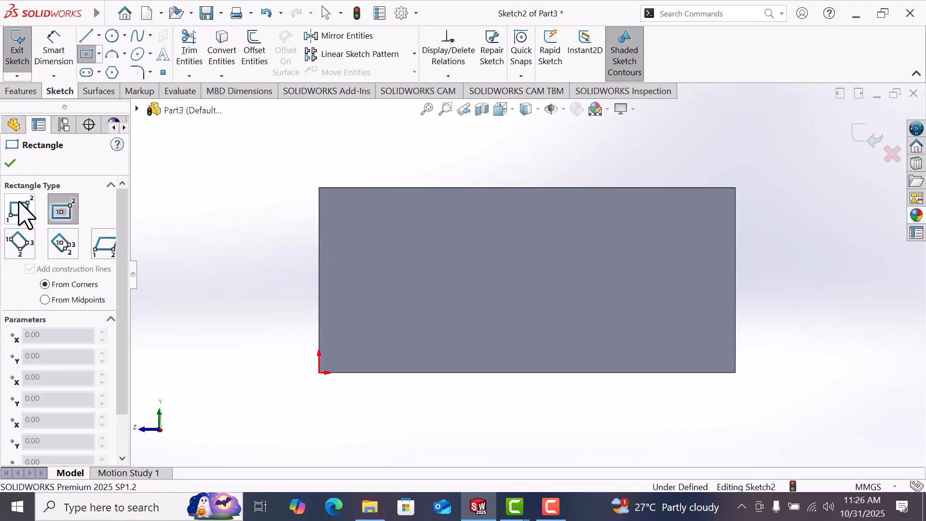
pyautogui.click(21, 212)
pyautogui.click(414, 188)
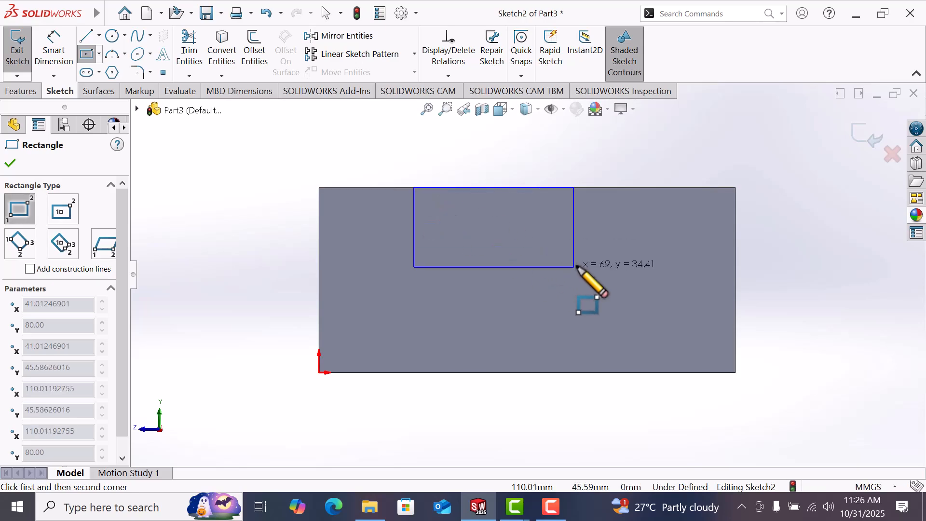
pyautogui.click(617, 266)
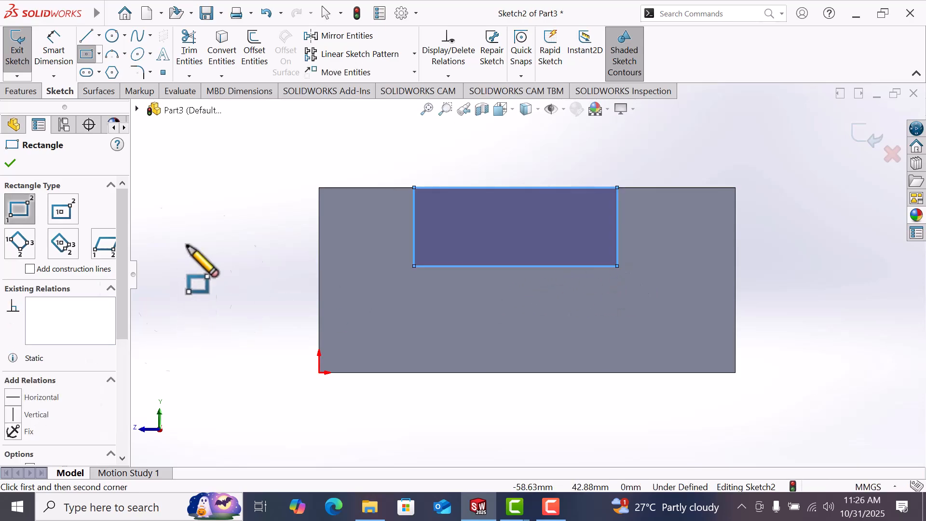
# Dimension the distance from the block's vertical edge at the origin to the rectangle's nearest side as 32 mm.
pyautogui.moveTo(182, 269); pyautogui.dragTo(183, 182, button='right')
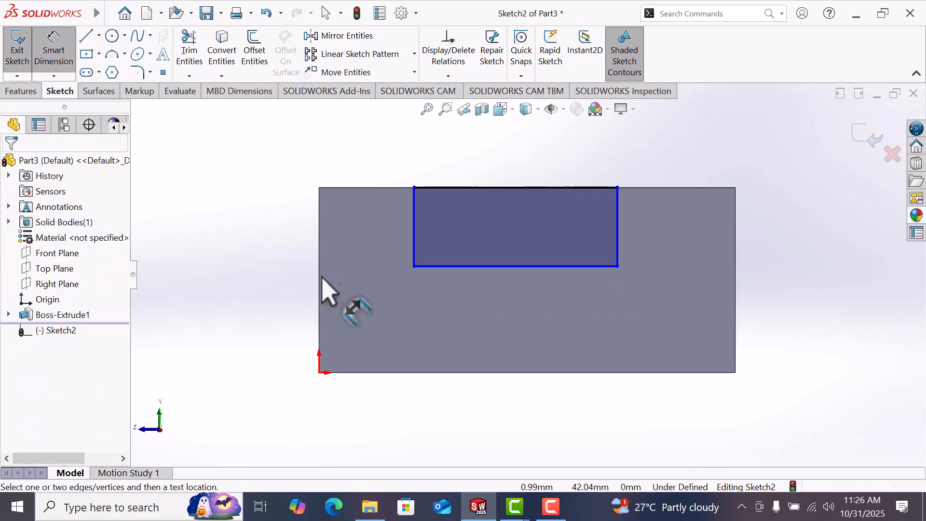
pyautogui.moveTo(414, 247); pyautogui.dragTo(321, 248)
pyautogui.click(320, 249)
pyautogui.click(320, 242)
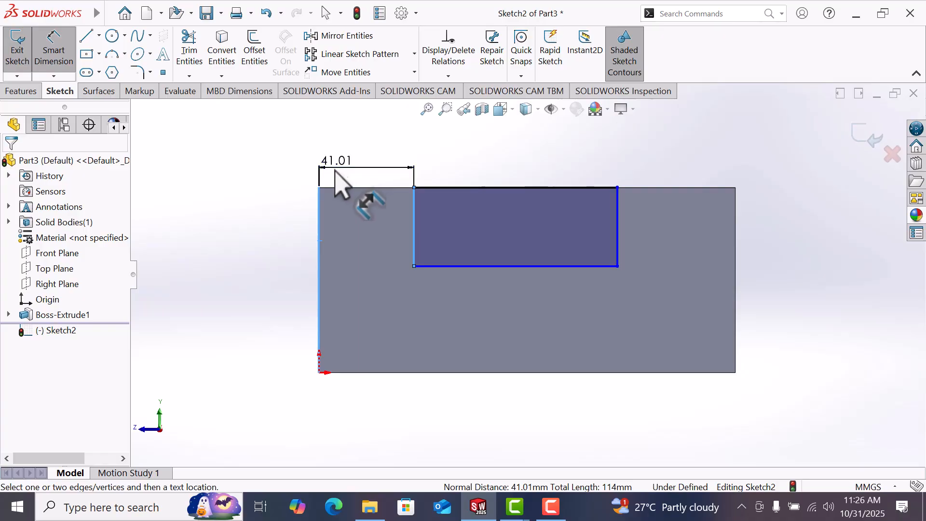
pyautogui.click(337, 172)
pyautogui.write('3')
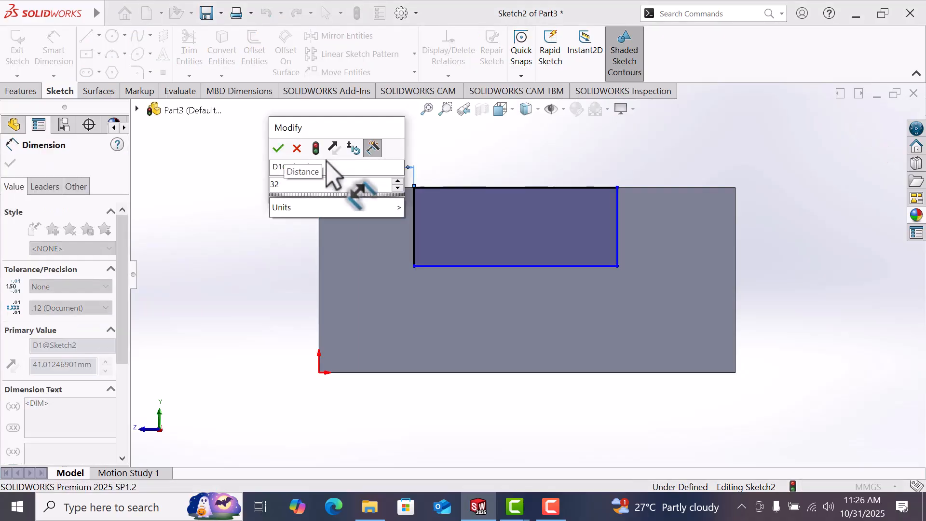
pyautogui.write('2')
pyautogui.press('Return')
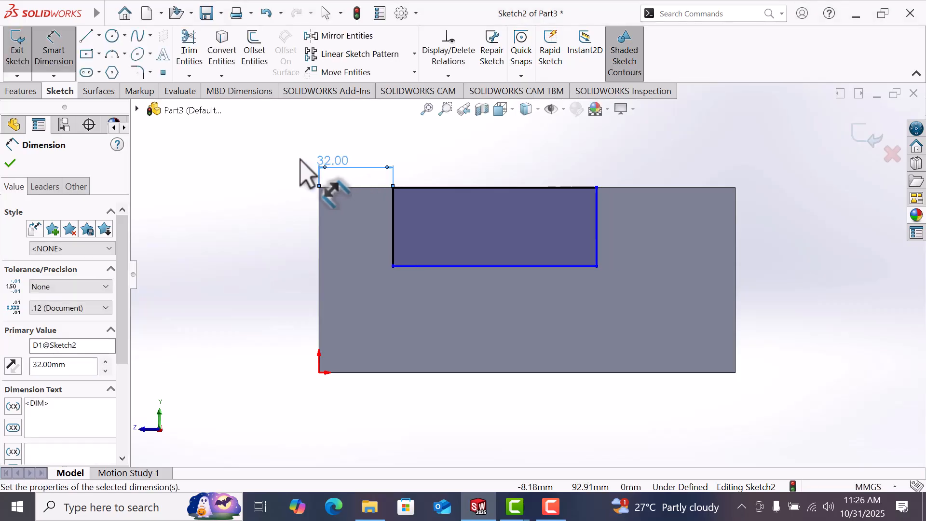
pyautogui.click(261, 211)
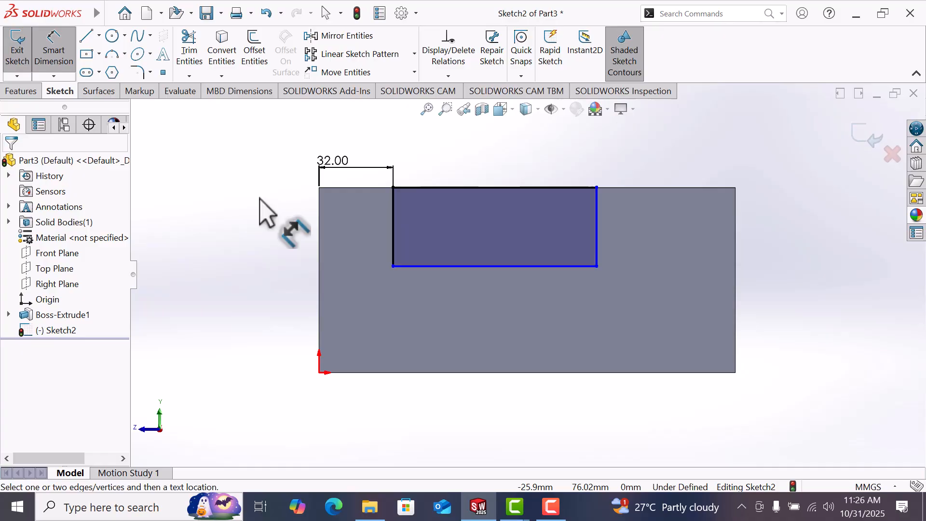
# Dimension the distance from the rectangle's lower side to the block's bottom edge as 35 mm.
pyautogui.moveTo(464, 276); pyautogui.dragTo(500, 381)
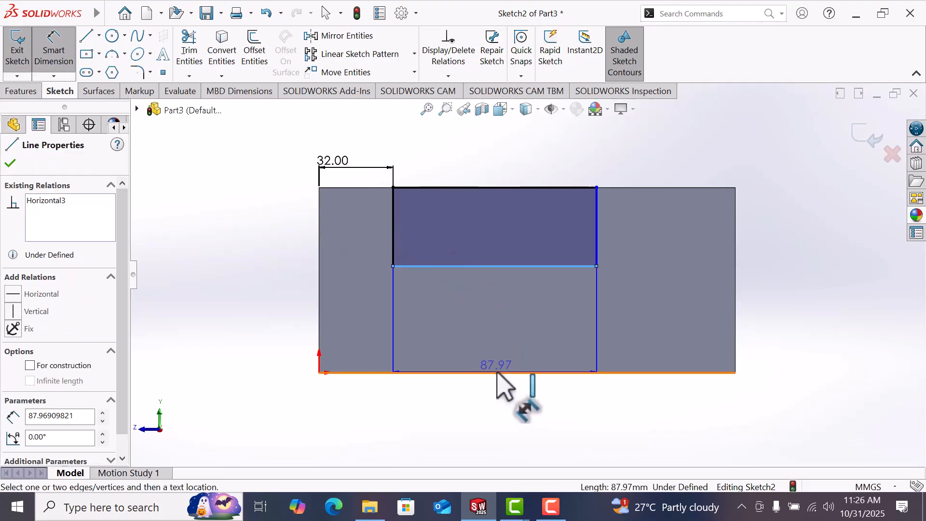
pyautogui.click(497, 372)
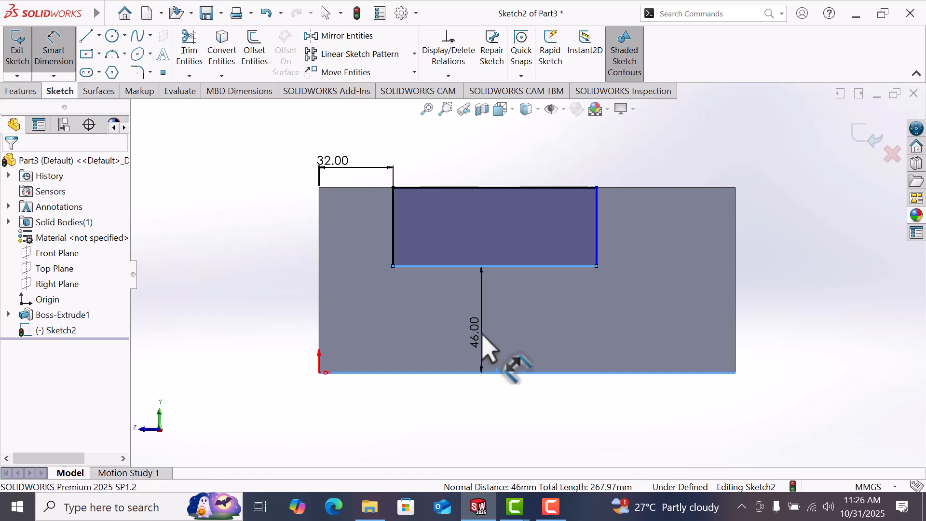
pyautogui.click(483, 335)
pyautogui.write('35')
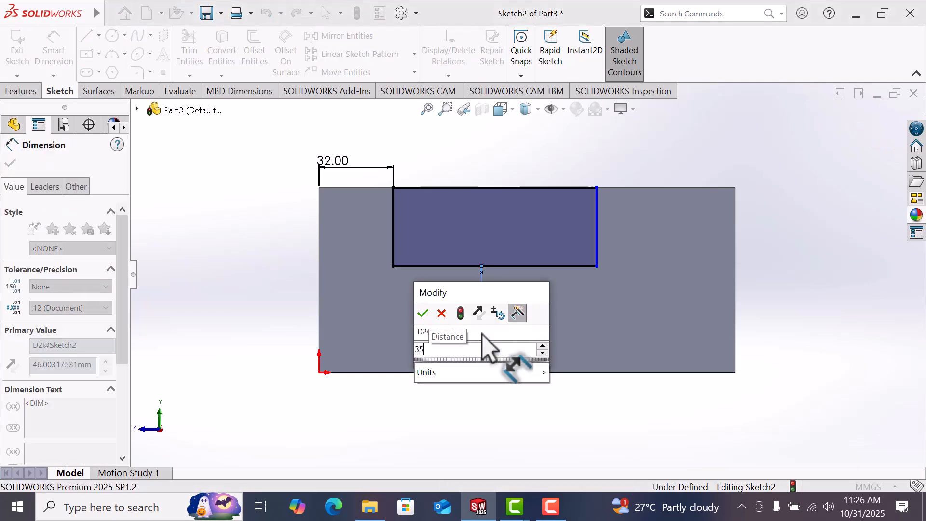
pyautogui.press('Return')
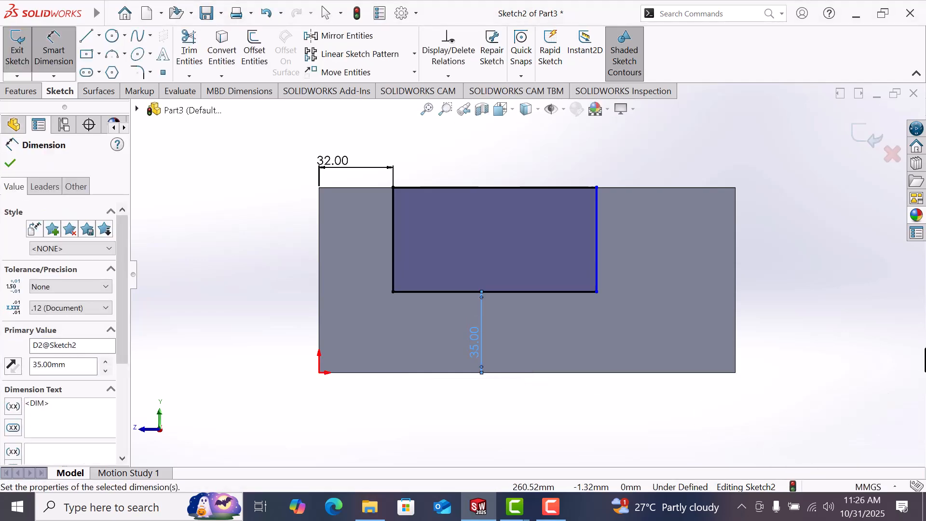
pyautogui.click(803, 268)
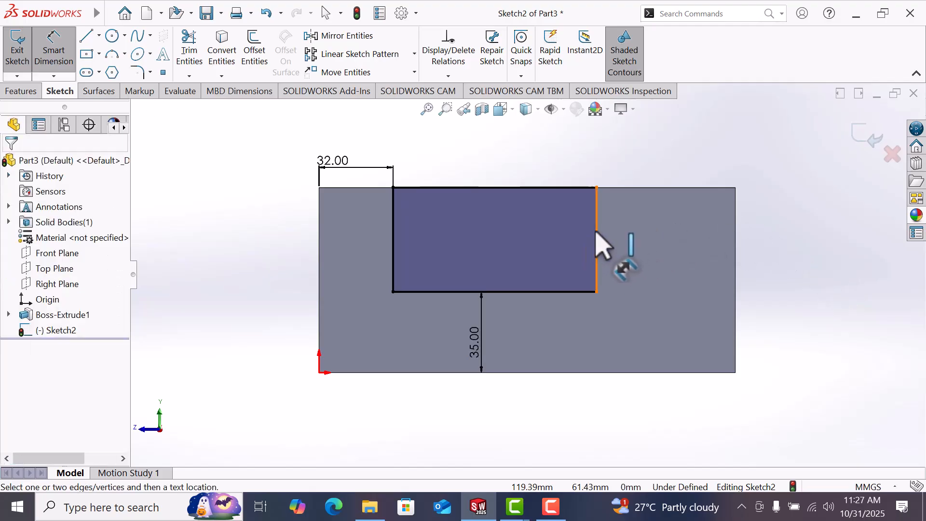
# Dimension the distance from the rectangle's free vertical side to the block's far vertical edge as 30 mm.
pyautogui.click(735, 222)
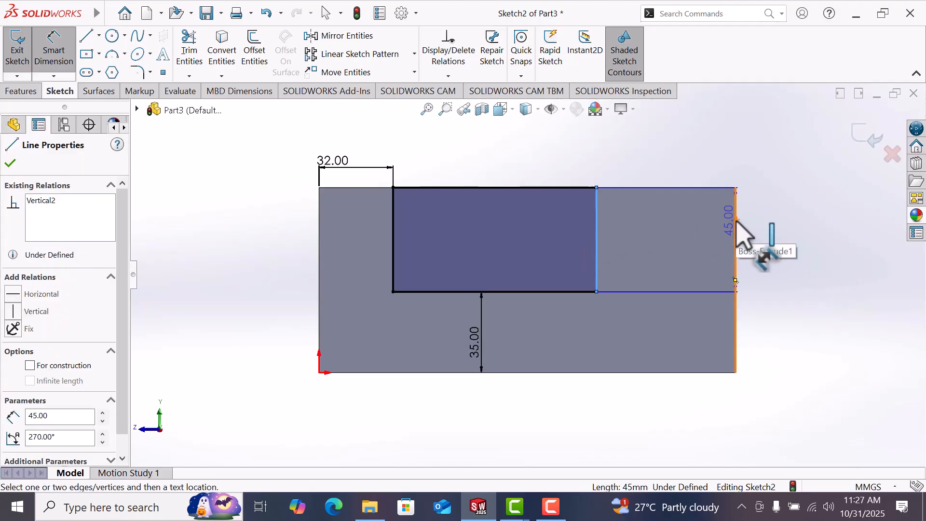
pyautogui.click(735, 223)
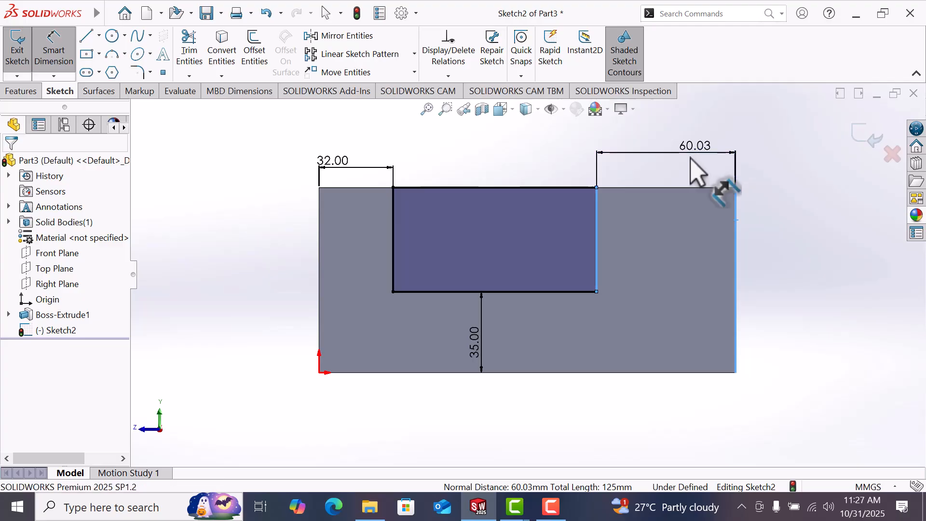
pyautogui.click(692, 158)
pyautogui.write('3')
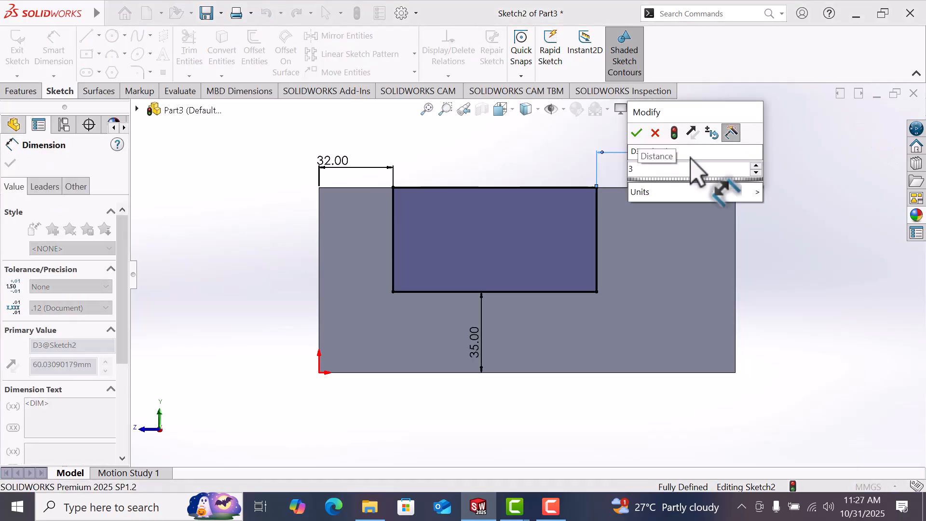
pyautogui.write('0')
pyautogui.press('Return')
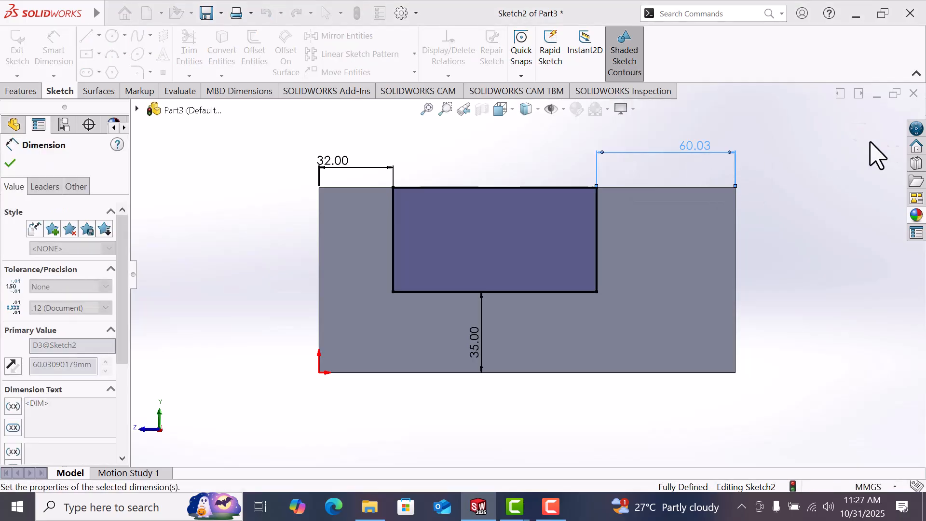
# Cut the rectangle through the block with an Extruded Cut using the Through All end condition.
pyautogui.click(22, 92)
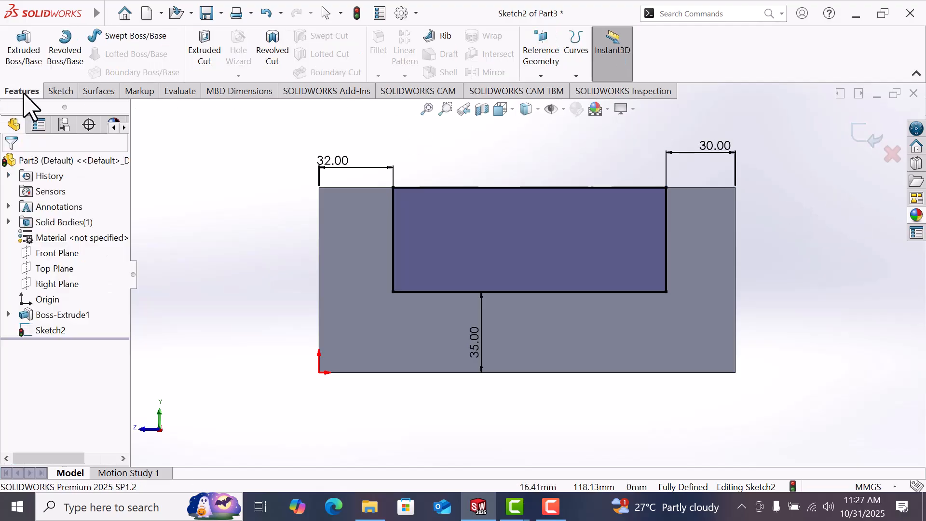
pyautogui.click(193, 46)
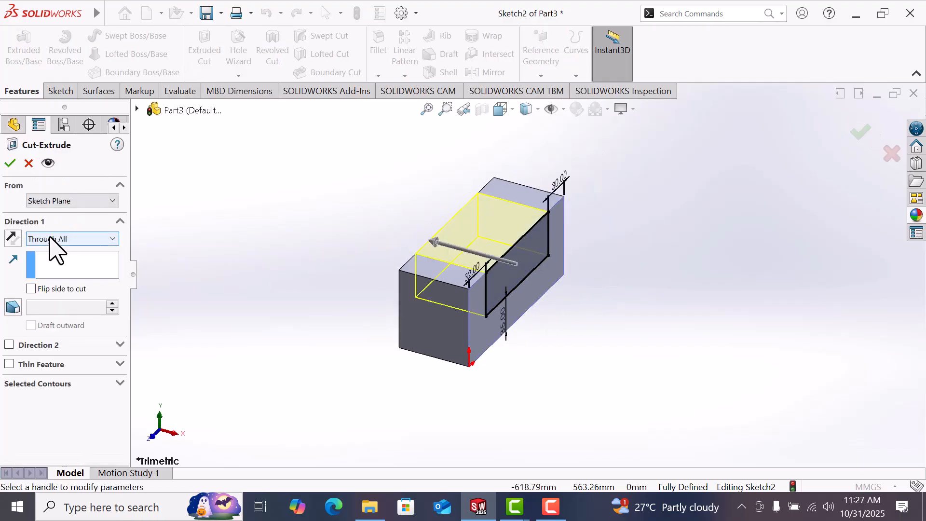
pyautogui.click(10, 164)
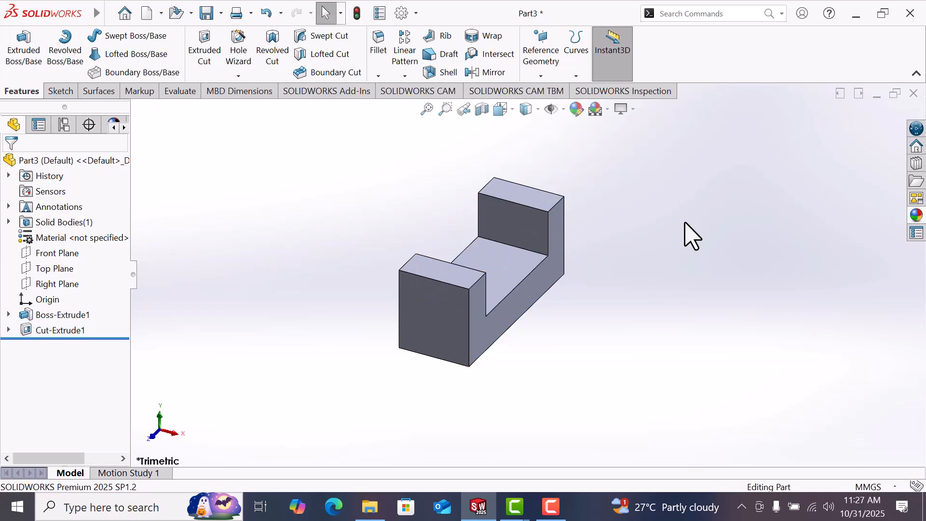
# Start a sketch on the block's front end face, viewed straight on.
pyautogui.scroll(-2, 575, 340)
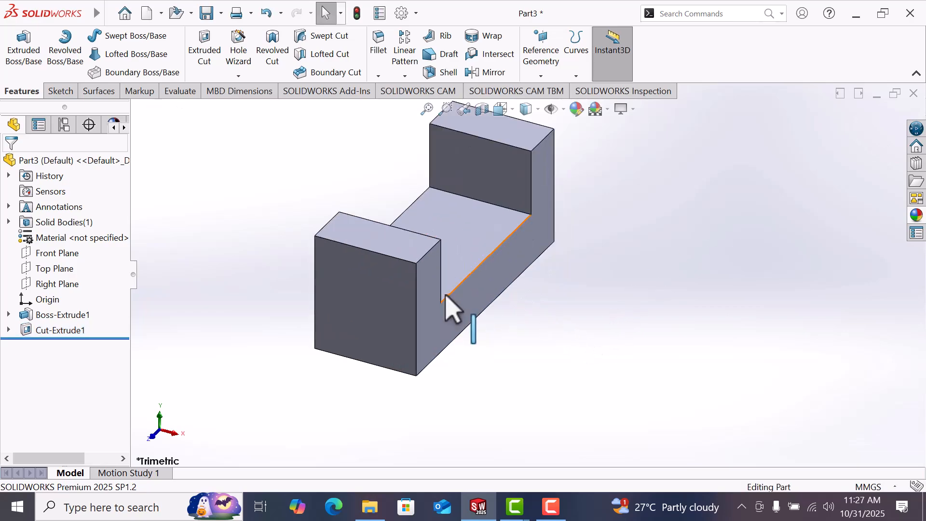
pyautogui.click(359, 302)
pyautogui.click(413, 268)
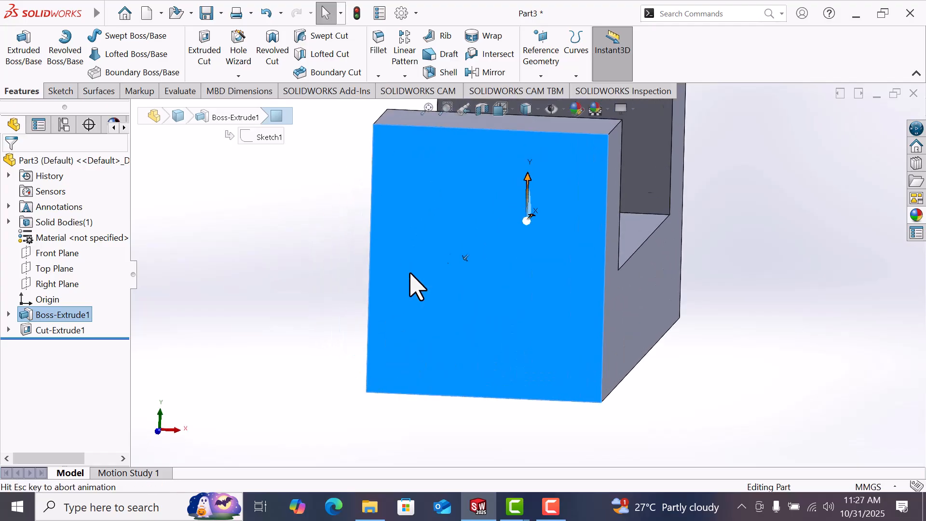
pyautogui.click(263, 251)
pyautogui.scroll(3, 668, 318)
pyautogui.scroll(-3, 686, 323)
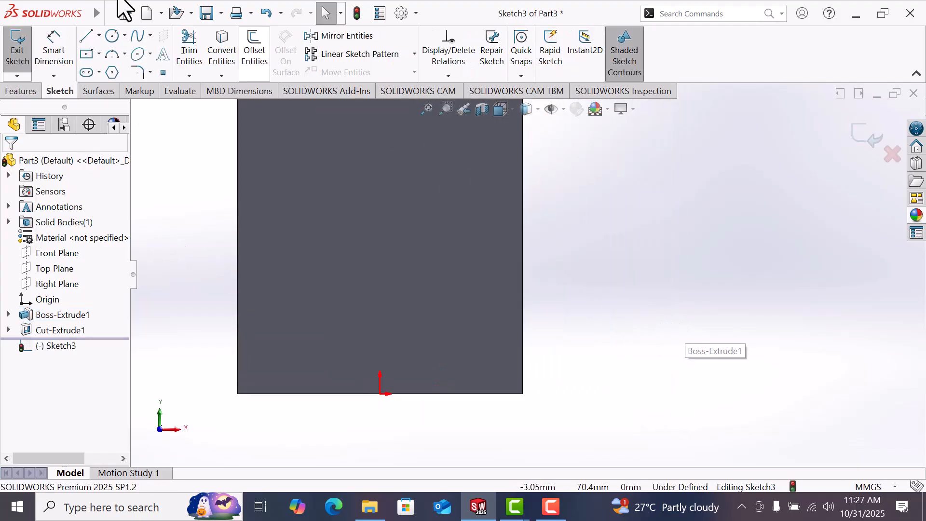
# Sketch a closed inverted-T line profile on the bottom edge, about 34 mm wide at the base, 20 mm at the top and 34 mm high.
pyautogui.click(85, 37)
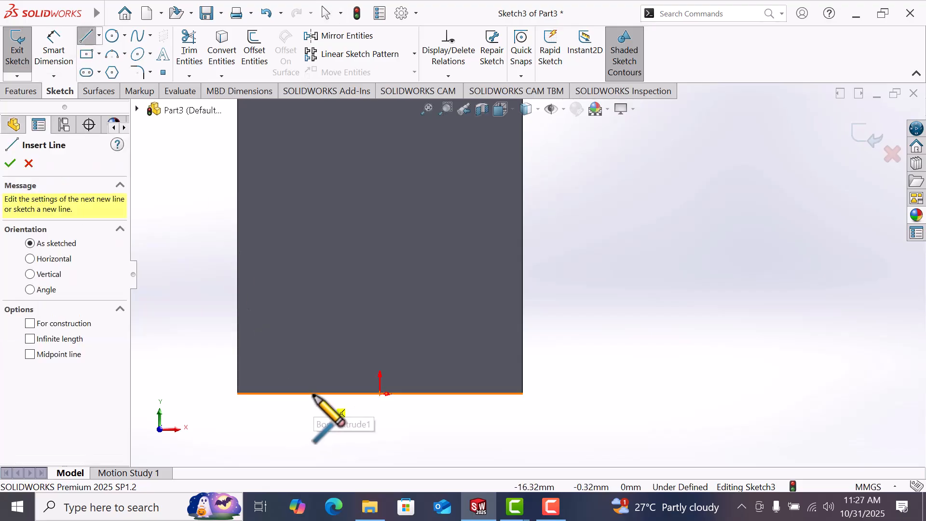
pyautogui.click(313, 393)
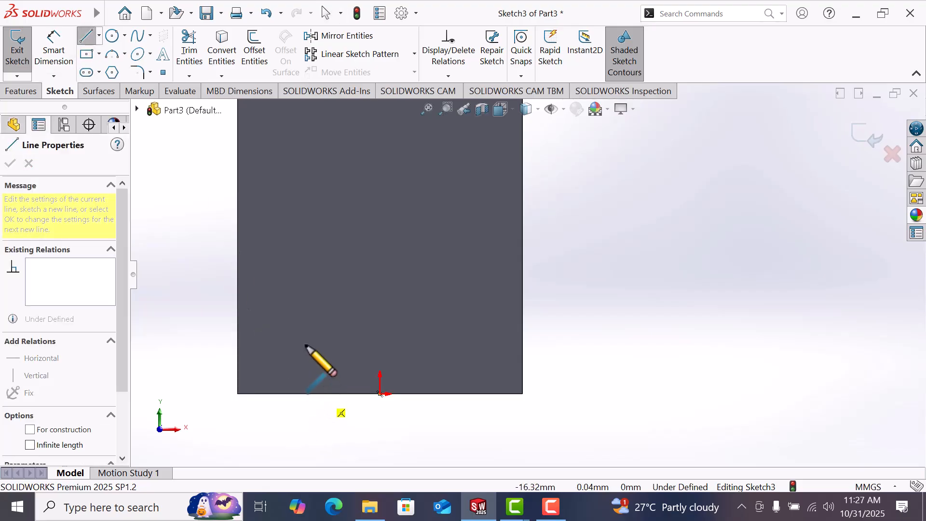
pyautogui.click(314, 318)
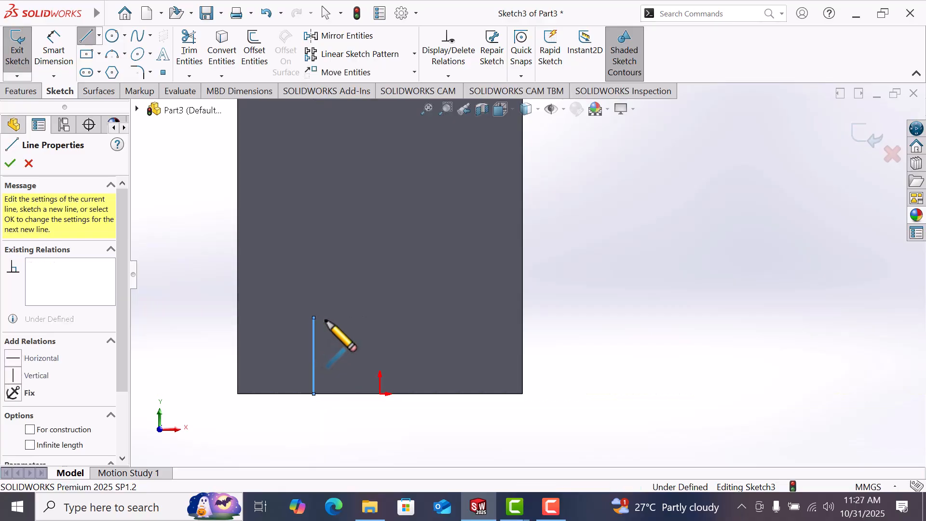
pyautogui.click(335, 318)
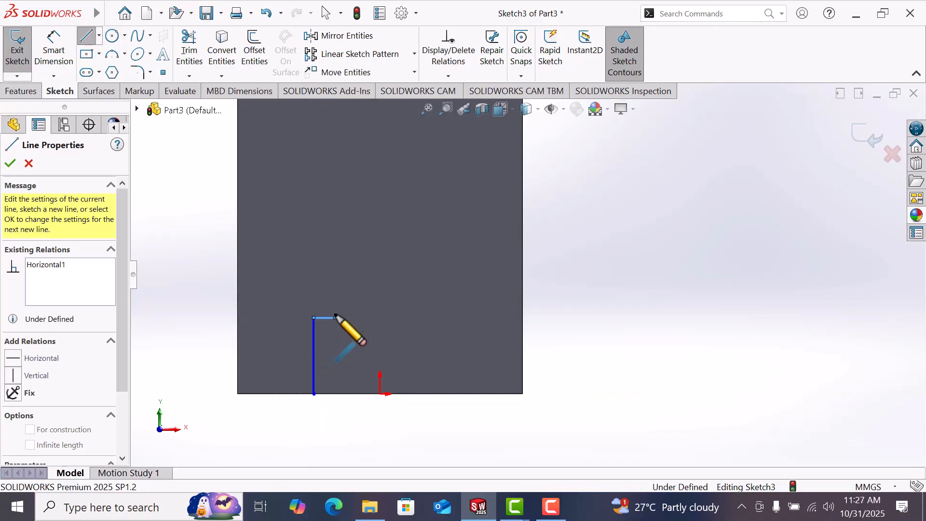
pyautogui.click(335, 254)
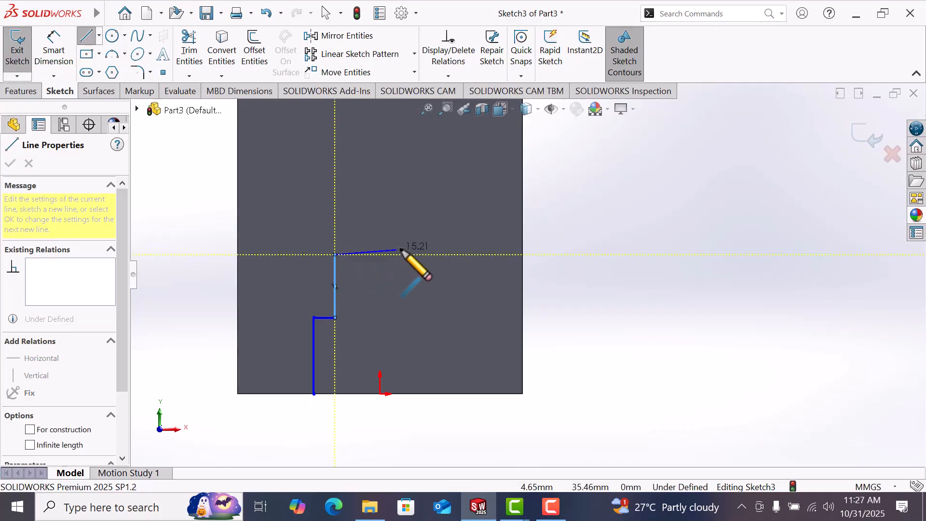
pyautogui.click(418, 254)
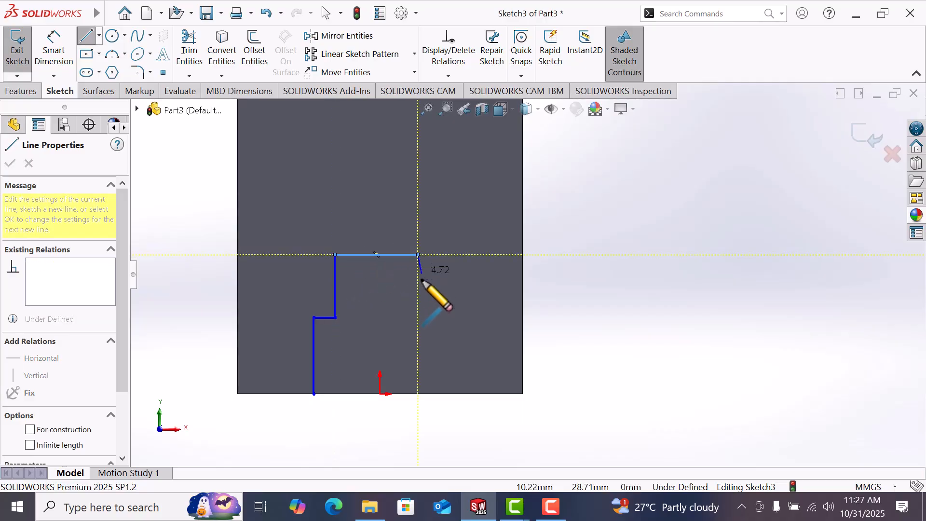
pyautogui.click(418, 318)
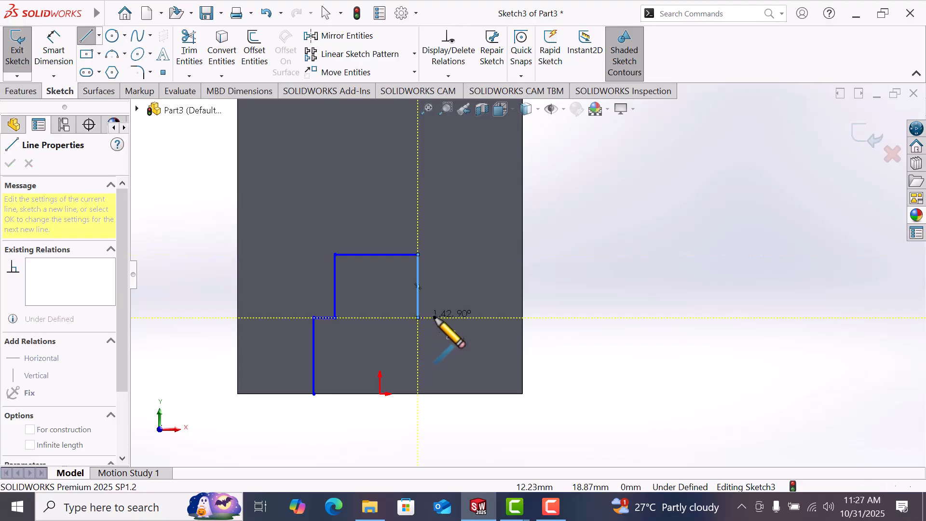
pyautogui.click(453, 318)
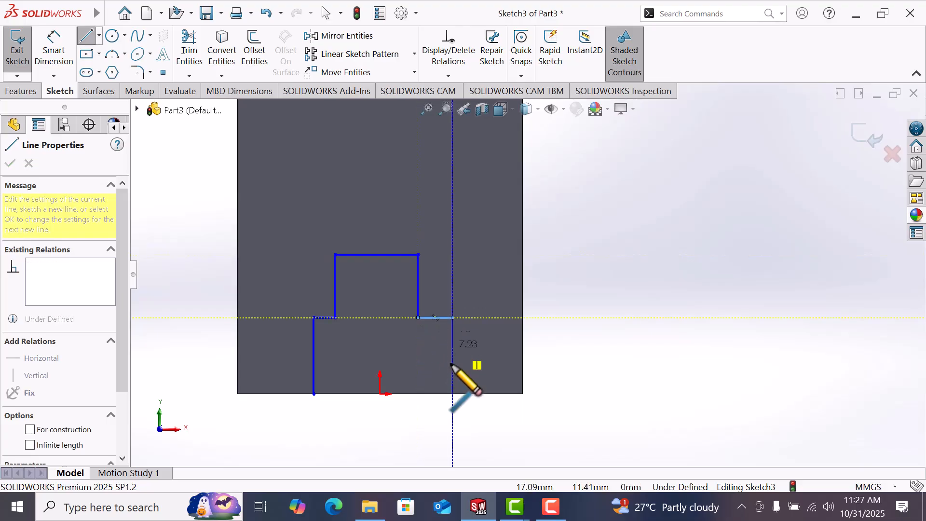
pyautogui.click(453, 394)
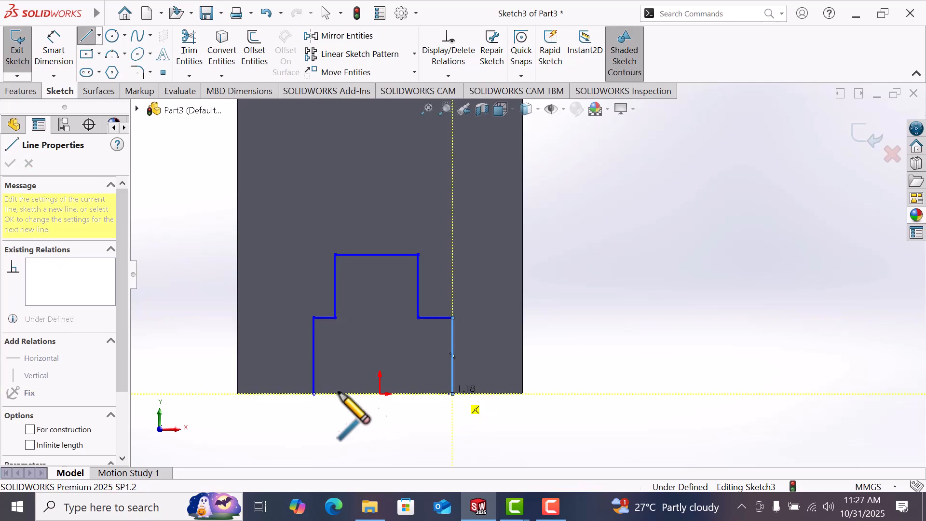
pyautogui.click(314, 394)
pyautogui.rightClick(332, 399)
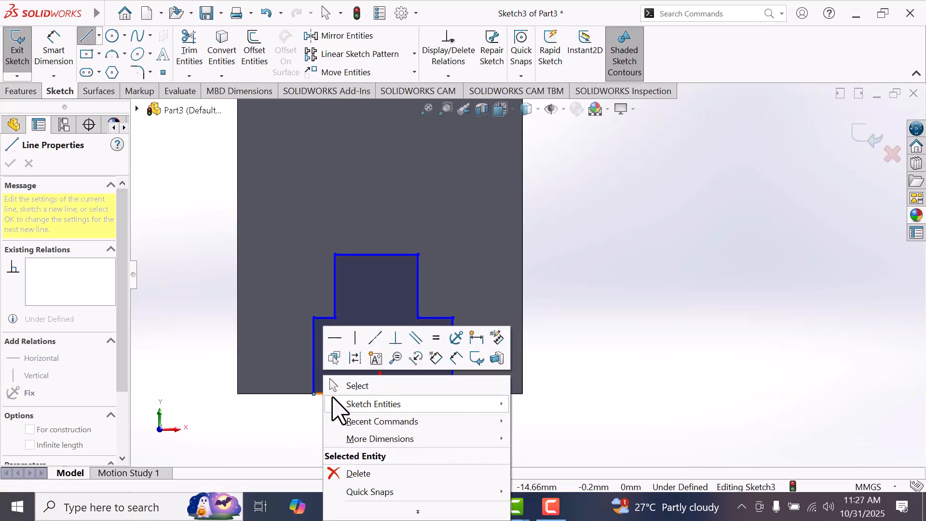
pyautogui.click(356, 386)
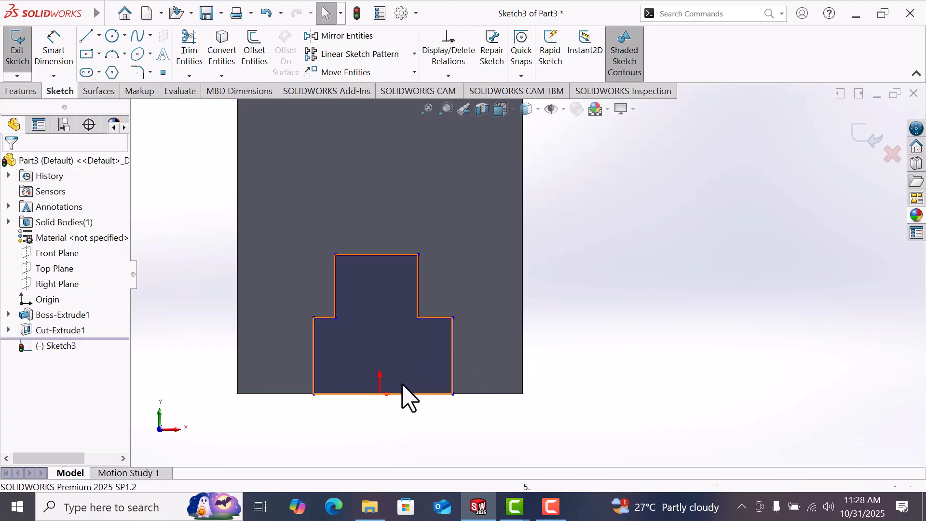
# Add a Vertical relation between the midpoint of the profile's bottom line and the origin.
pyautogui.click(419, 394)
pyautogui.rightClick(420, 404)
pyautogui.click(490, 265)
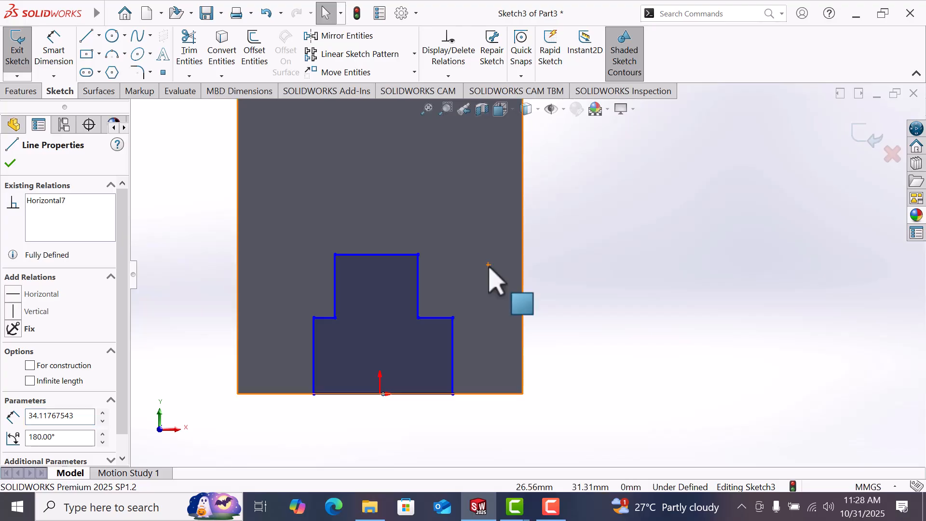
pyautogui.scroll(-3, 381, 401)
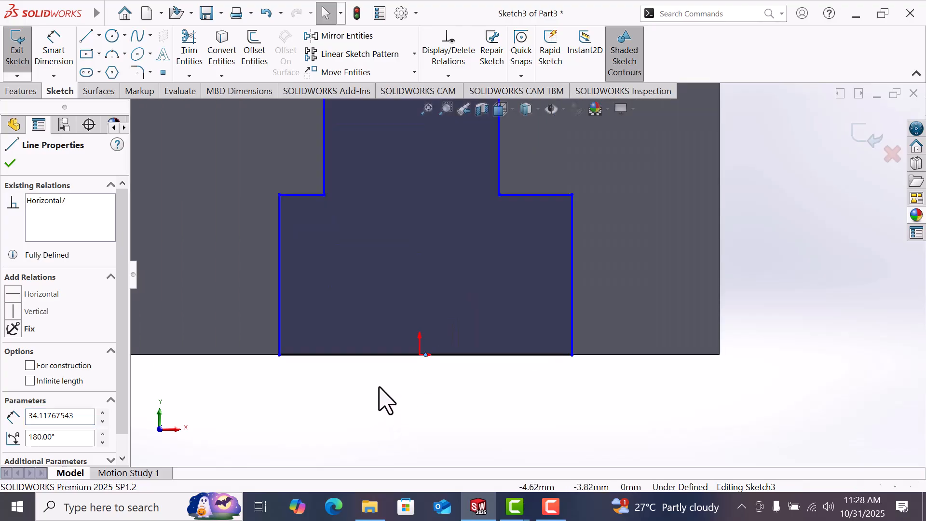
pyautogui.click(419, 355)
pyautogui.keyDown('ctrl'); pyautogui.click(425, 355); pyautogui.keyUp('ctrl')
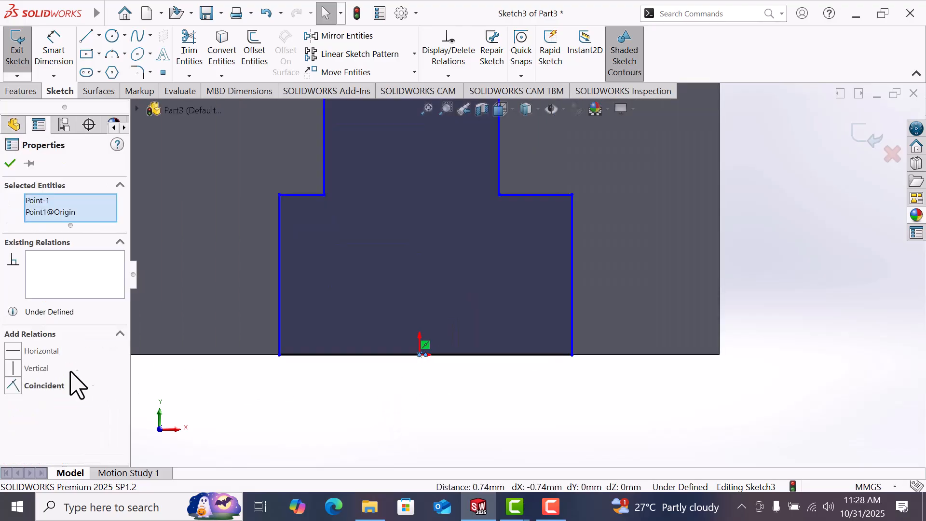
pyautogui.click(12, 369)
pyautogui.click(382, 425)
pyautogui.scroll(4, 430, 215)
# Add a Vertical relation between the midpoint of the profile's top line and the origin.
pyautogui.rightClick(479, 189)
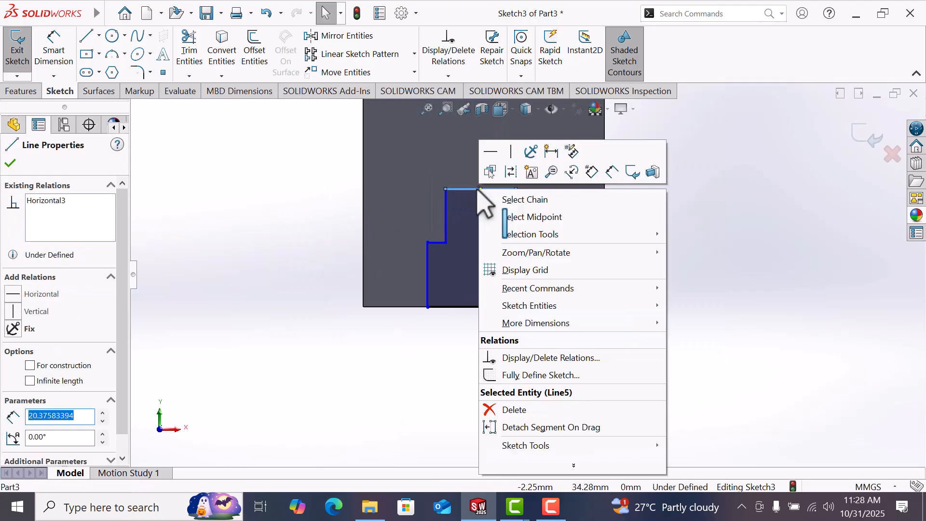
pyautogui.click(543, 218)
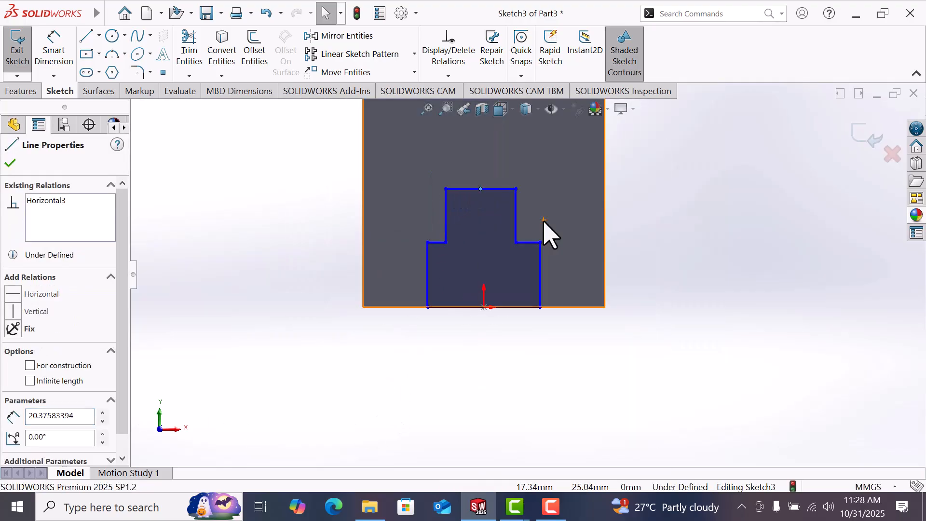
pyautogui.keyDown('ctrl'); pyautogui.click(485, 307); pyautogui.keyUp('ctrl')
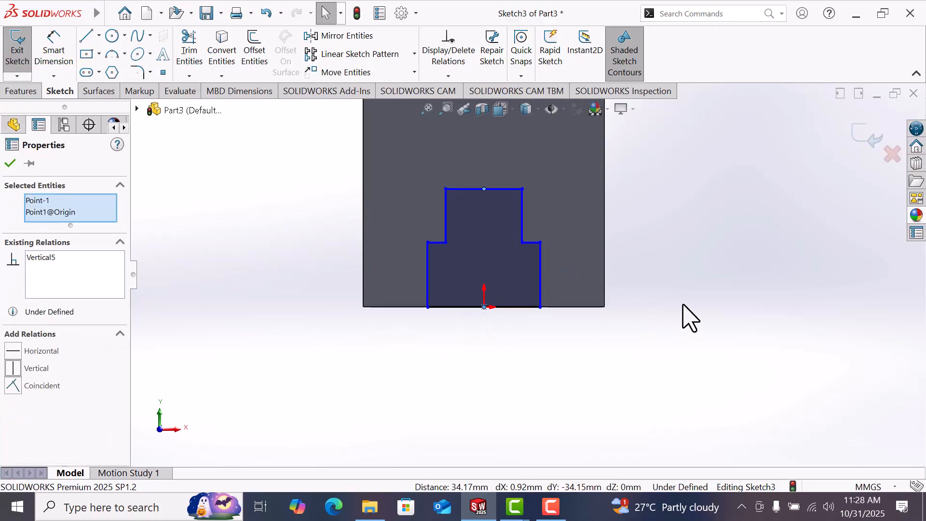
pyautogui.click(691, 316)
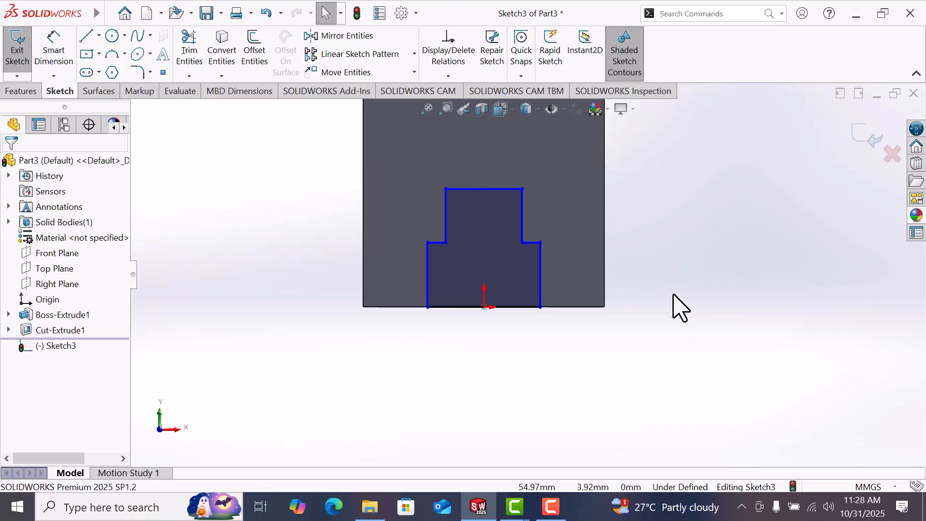
# Dimension the distance from the profile's lower left side to the block's left edge as 20 mm.
pyautogui.moveTo(673, 294); pyautogui.dragTo(686, 193, button='right')
pyautogui.scroll(-3, 502, 289)
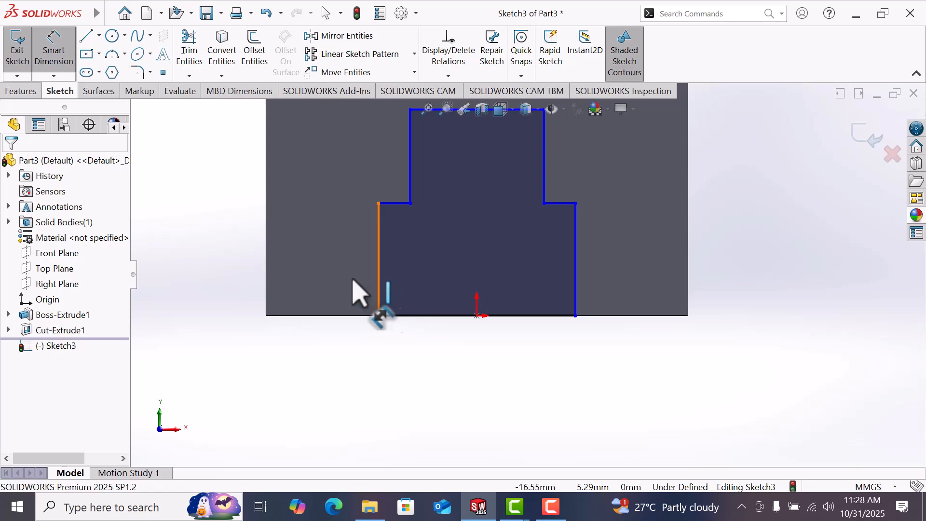
pyautogui.click(378, 292)
pyautogui.click(267, 287)
pyautogui.click(314, 361)
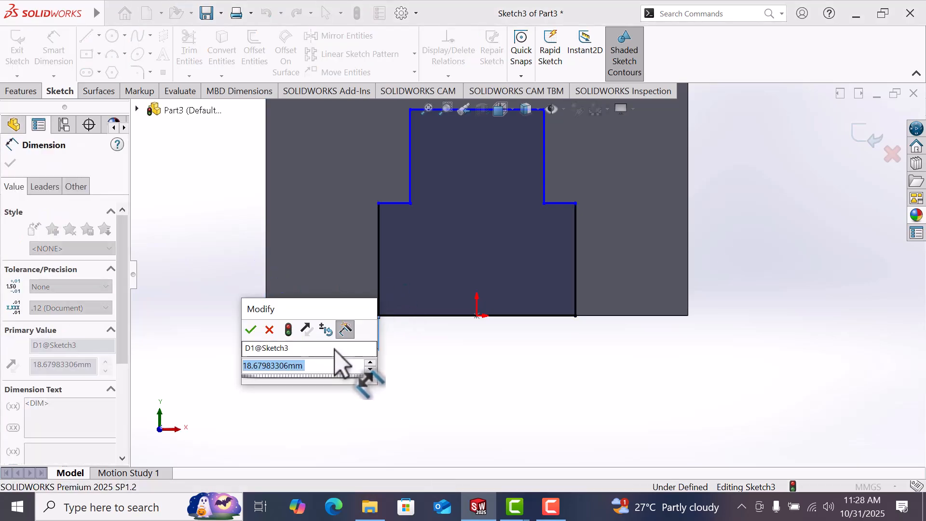
pyautogui.write('20')
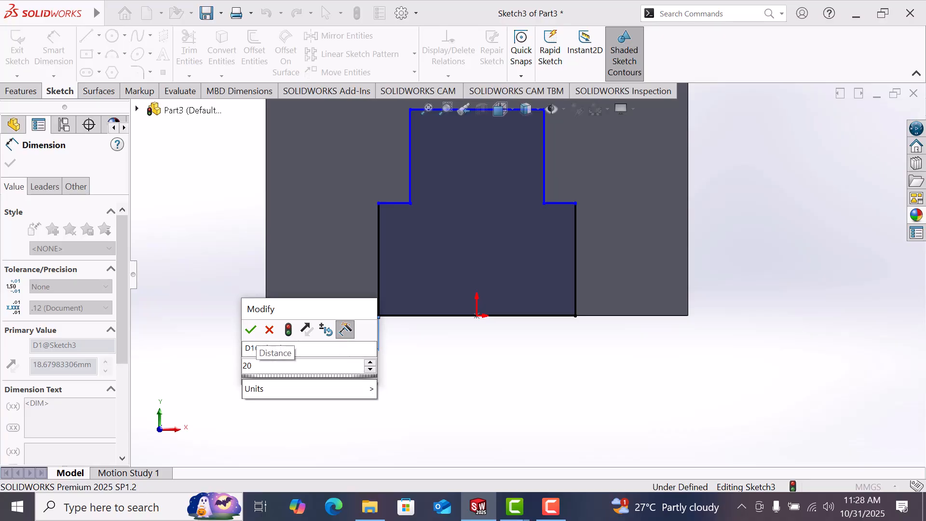
pyautogui.press('Return')
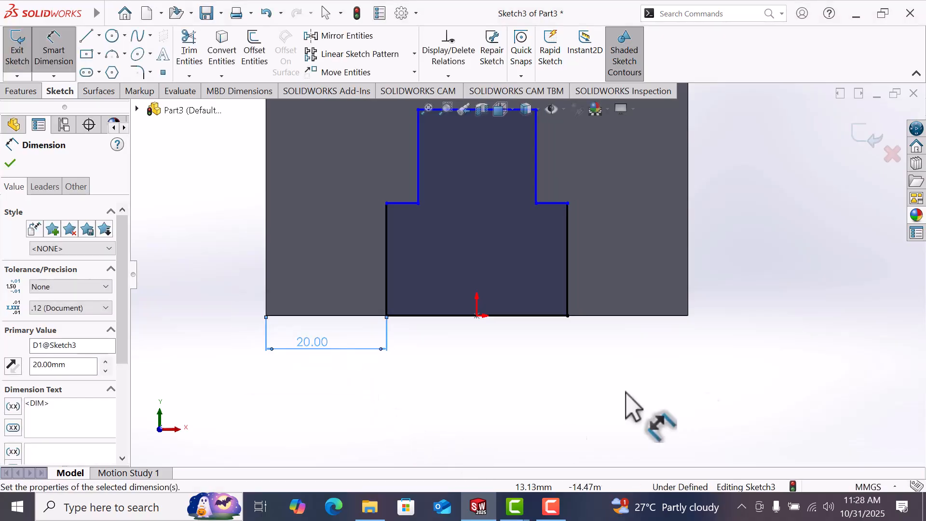
pyautogui.click(541, 422)
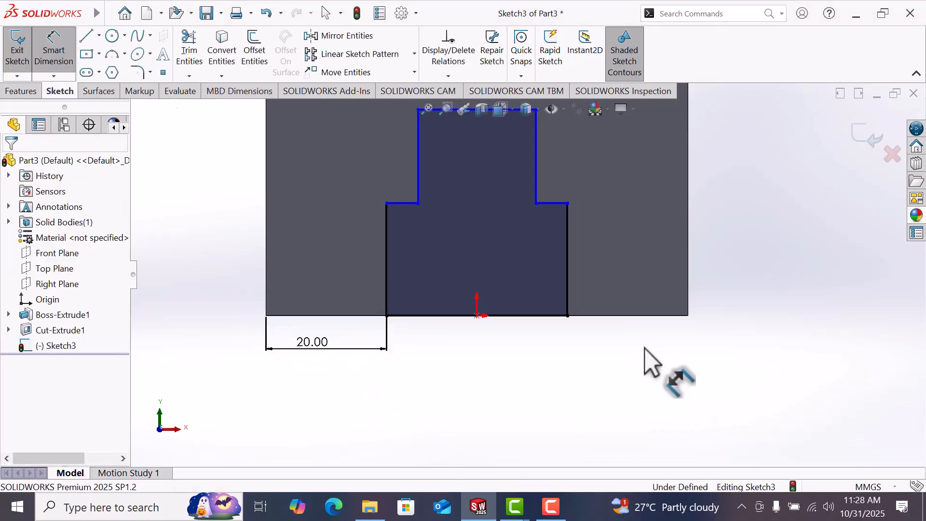
pyautogui.click(568, 292)
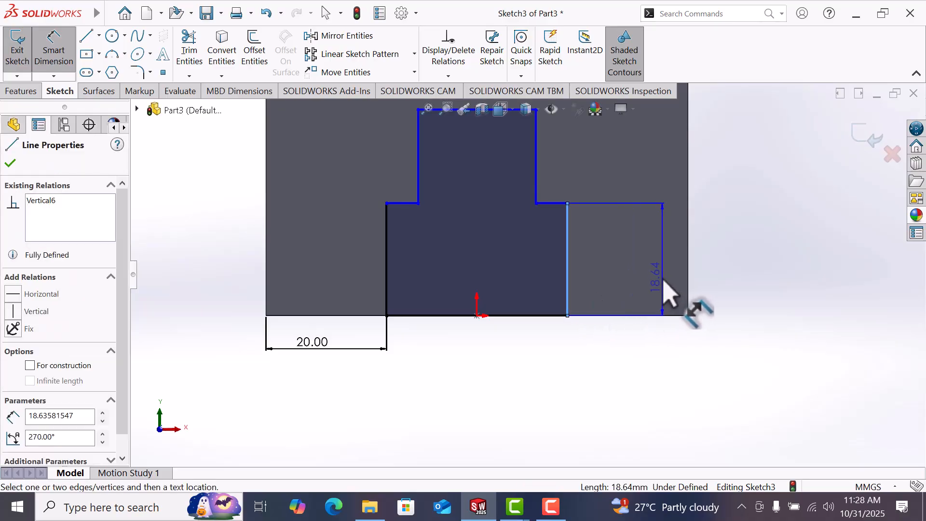
pyautogui.press('Escape')
pyautogui.press('f')
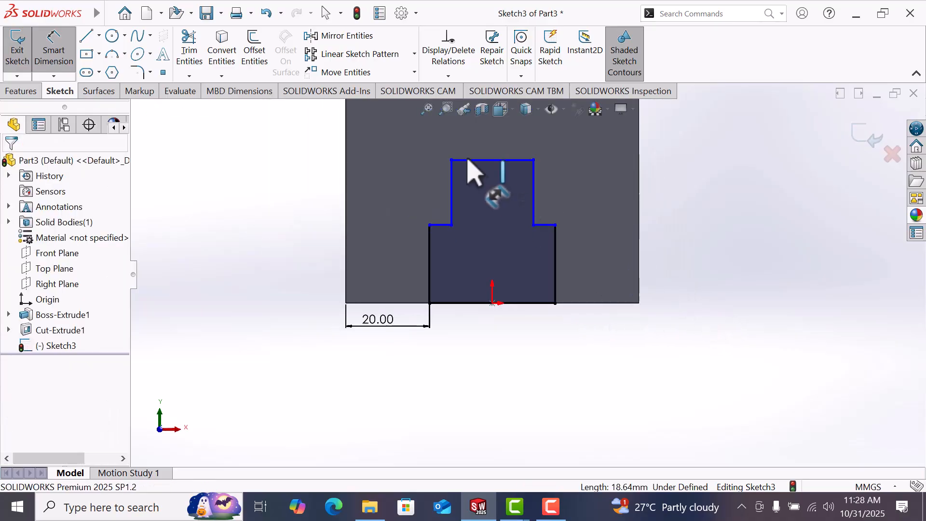
pyautogui.scroll(-1, 471, 154)
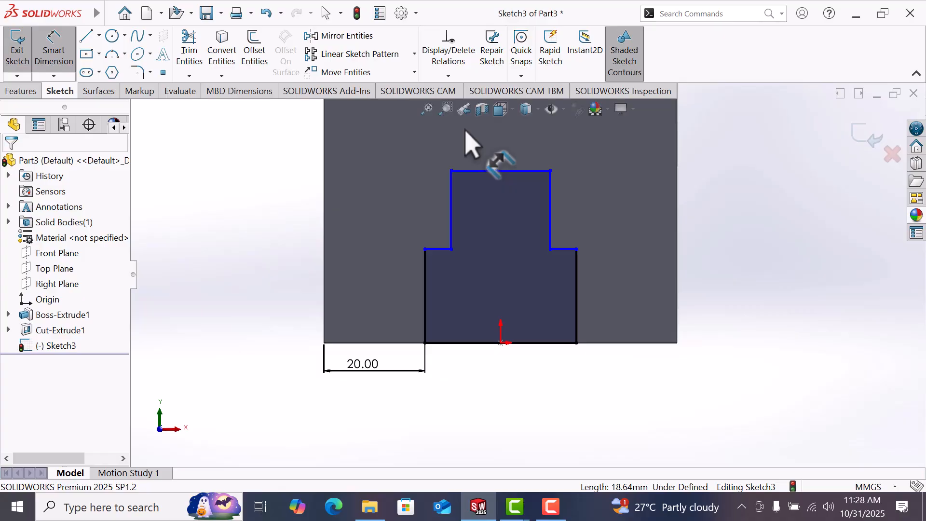
pyautogui.scroll(1, 496, 128)
pyautogui.scroll(-2, 501, 115)
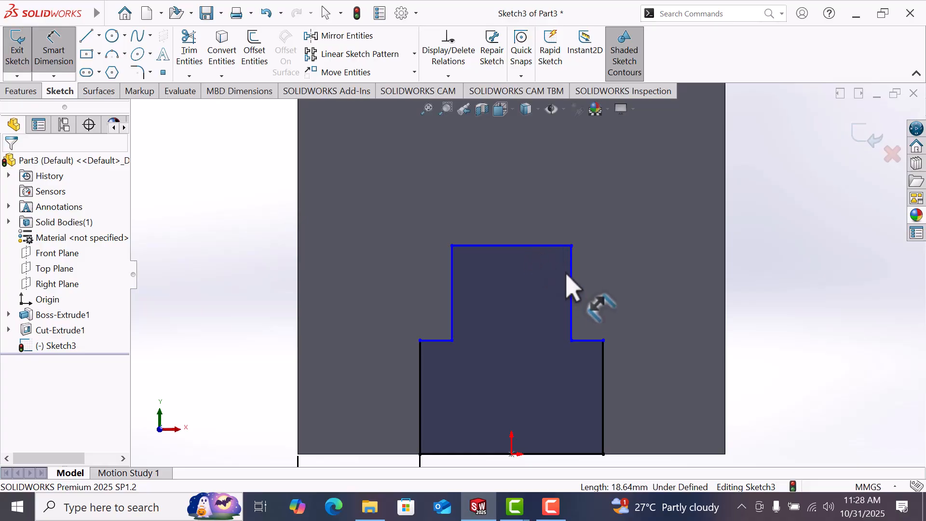
pyautogui.scroll(2, 575, 289)
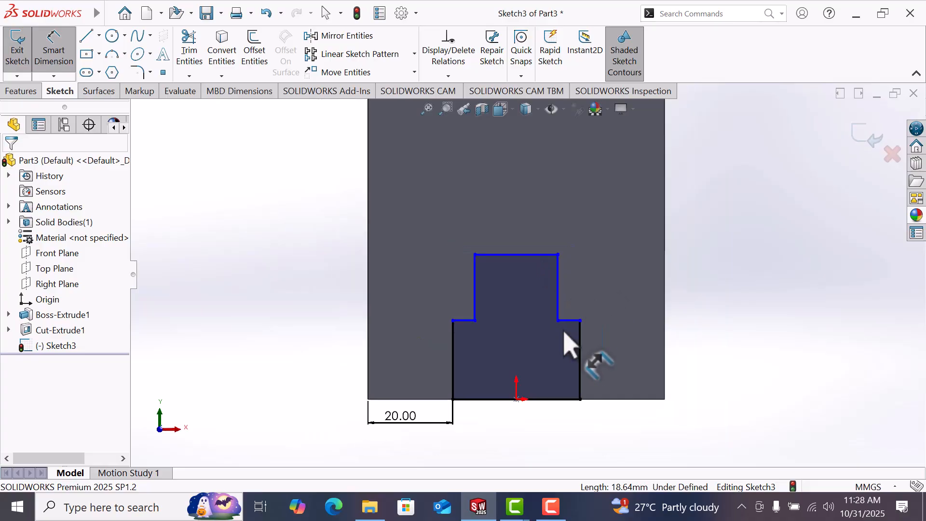
pyautogui.scroll(-3, 567, 333)
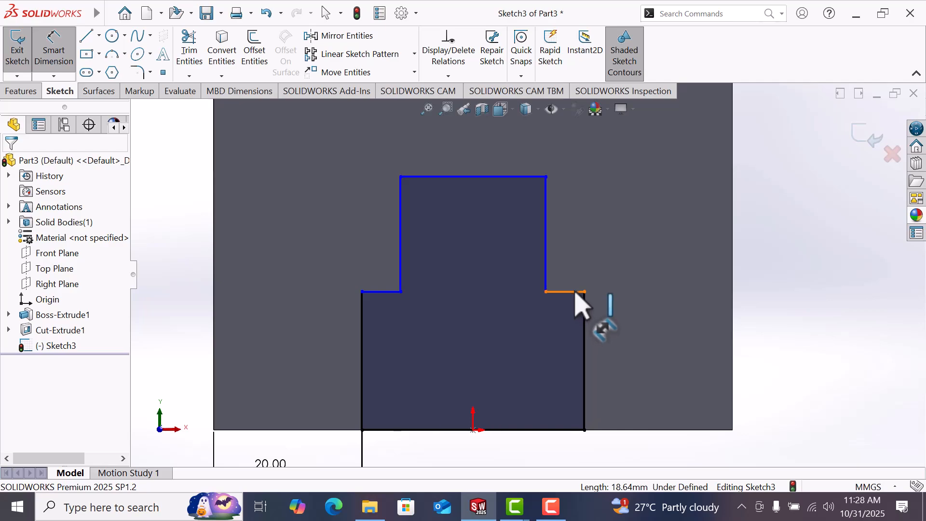
pyautogui.click(568, 287)
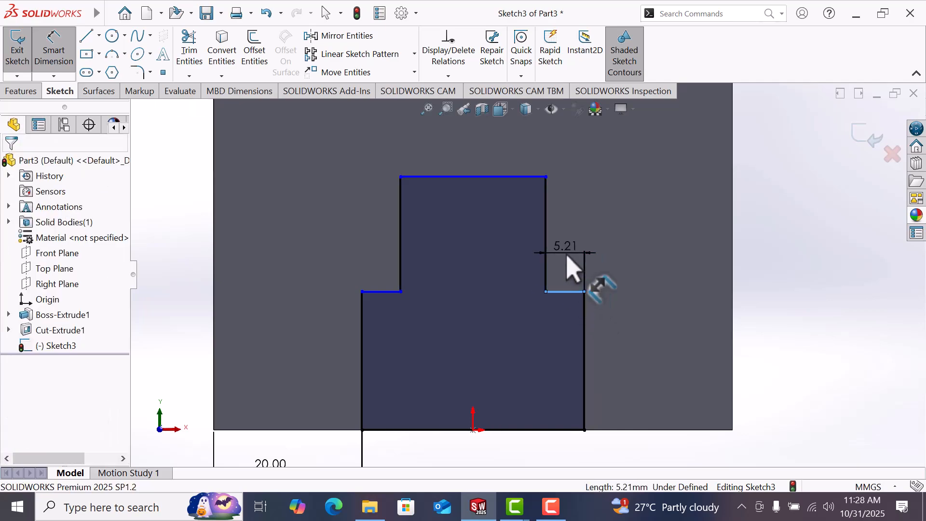
pyautogui.click(568, 256)
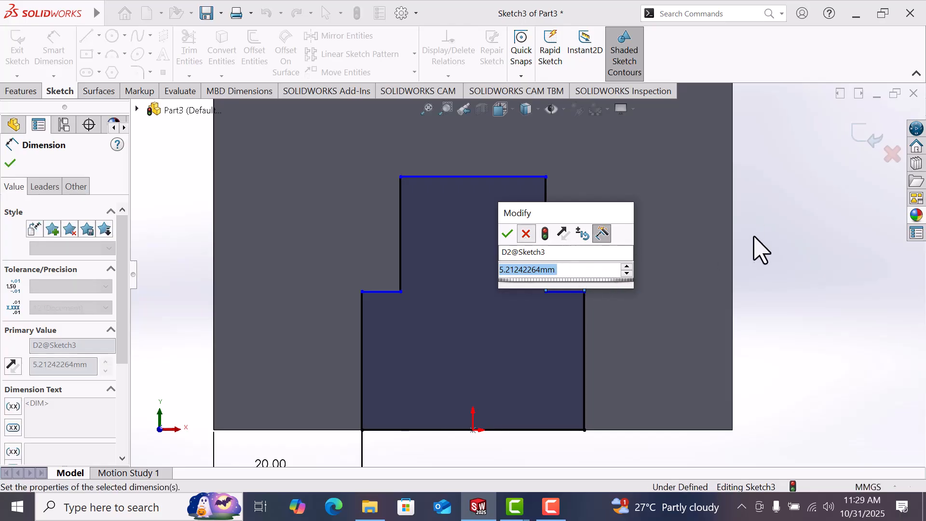
pyautogui.press('Return')
pyautogui.press('Delete')
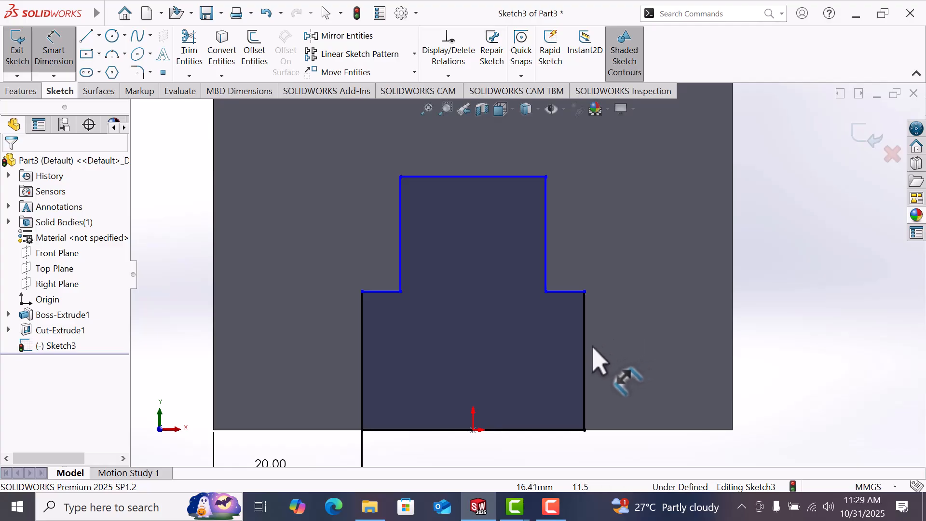
# Add a driven dimension between the profile's lower right side and the block's right edge, and delete it.
pyautogui.moveTo(587, 356); pyautogui.dragTo(734, 346)
pyautogui.click(735, 343)
pyautogui.click(686, 320)
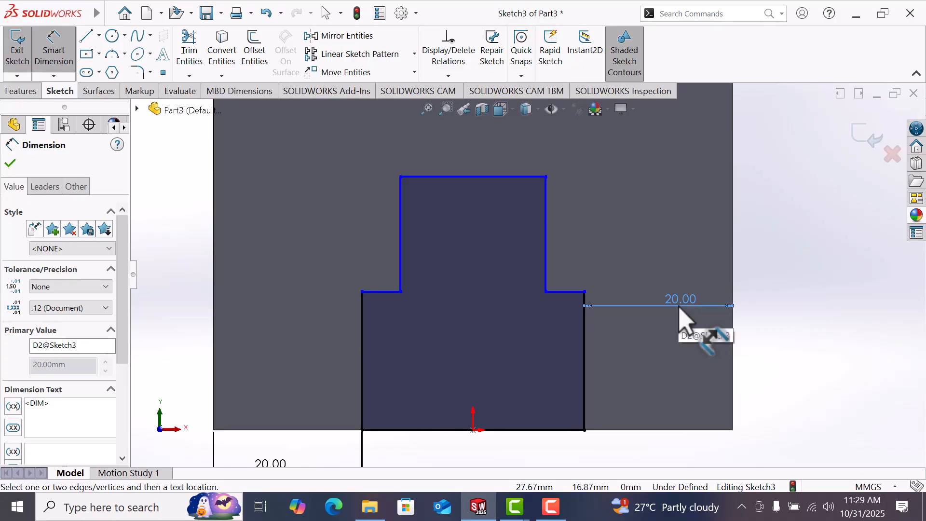
pyautogui.click(778, 284)
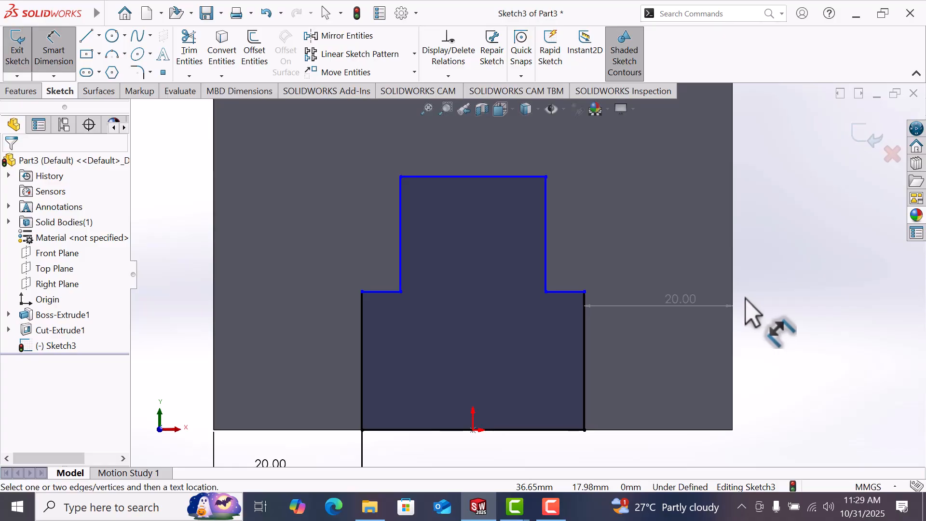
pyautogui.moveTo(681, 294); pyautogui.dragTo(669, 252)
pyautogui.press('Delete')
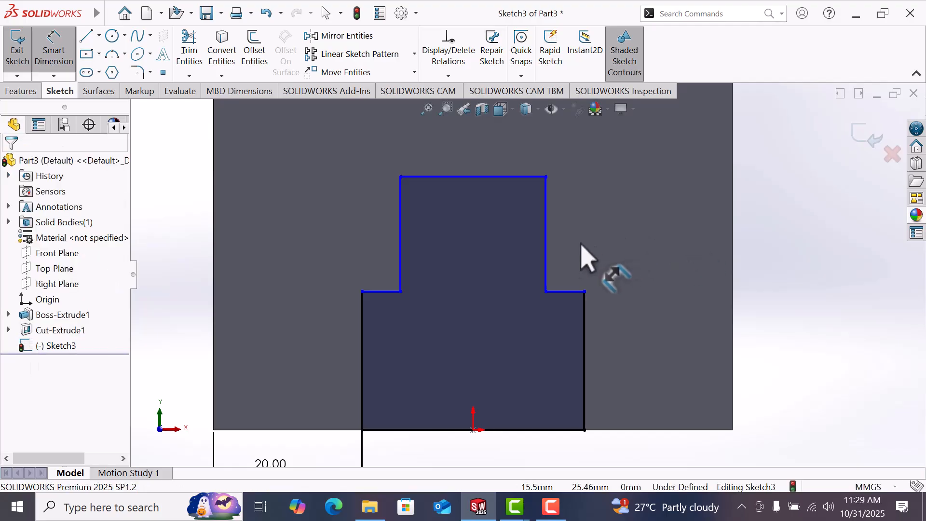
# Dimension the distance from the profile's upper right side to the block's right edge as 22 mm.
pyautogui.click(546, 247)
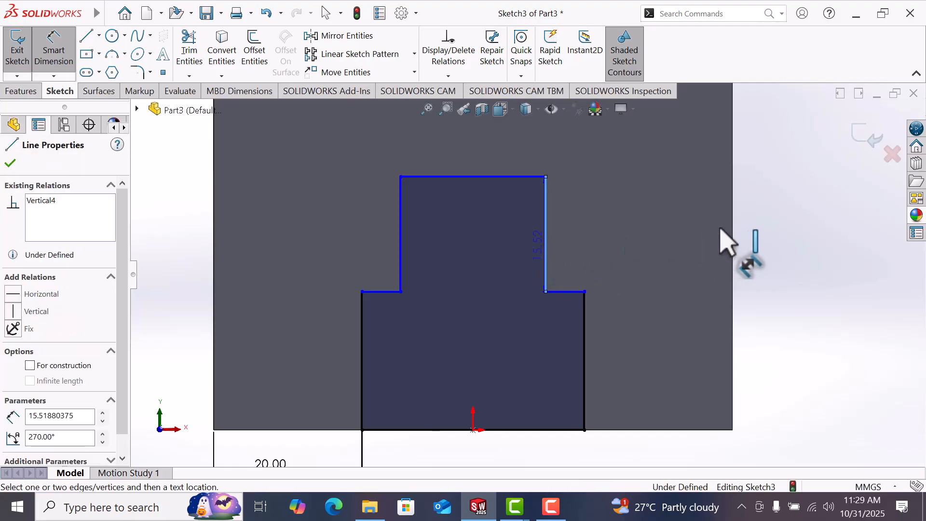
pyautogui.click(733, 245)
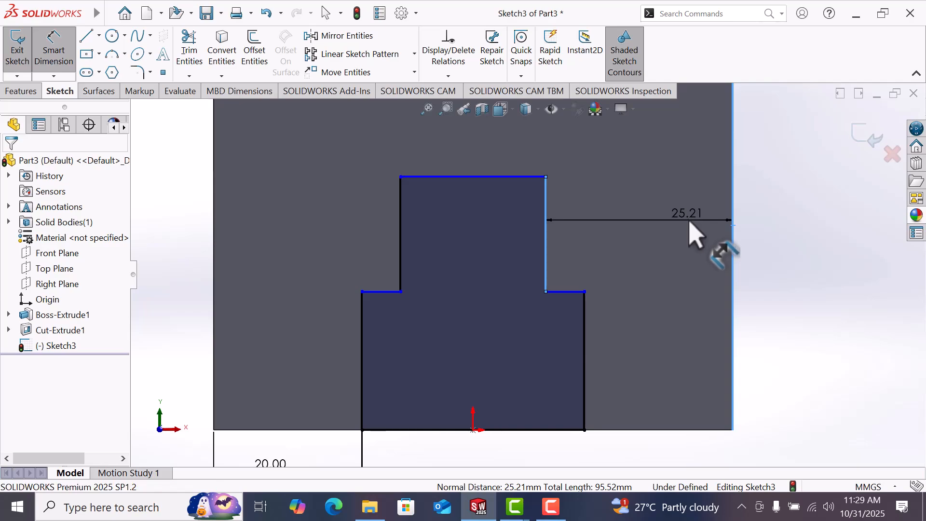
pyautogui.click(689, 223)
pyautogui.write('22')
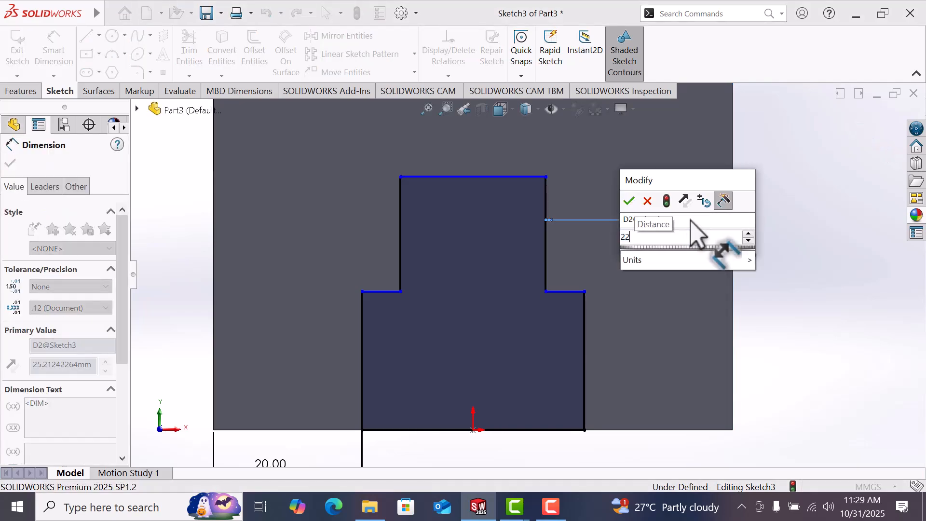
pyautogui.press('Return')
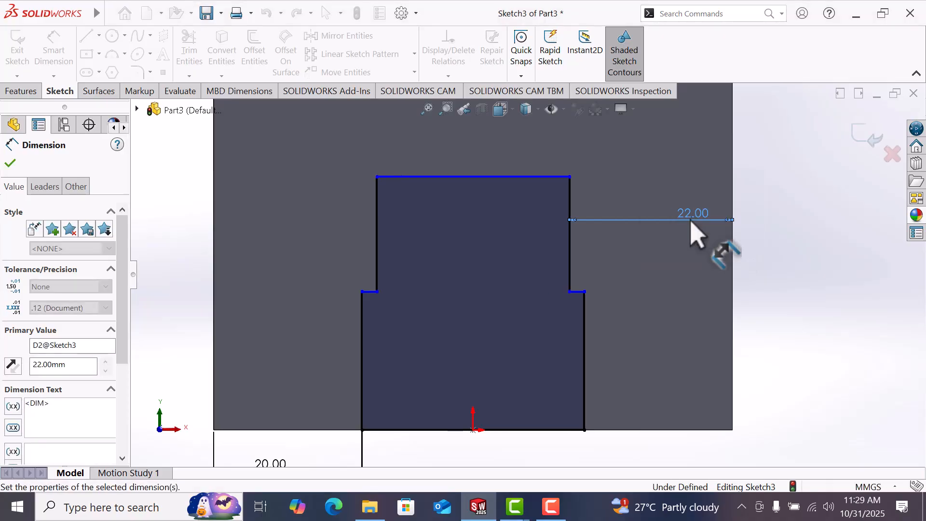
pyautogui.click(794, 216)
pyautogui.press('f')
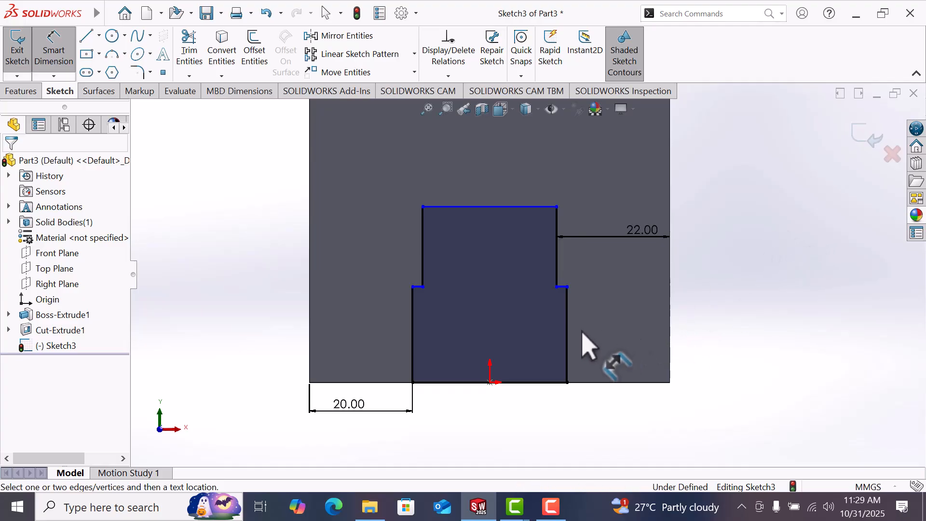
# Dimension the height of the profile's lower right side as 20 mm.
pyautogui.click(568, 338)
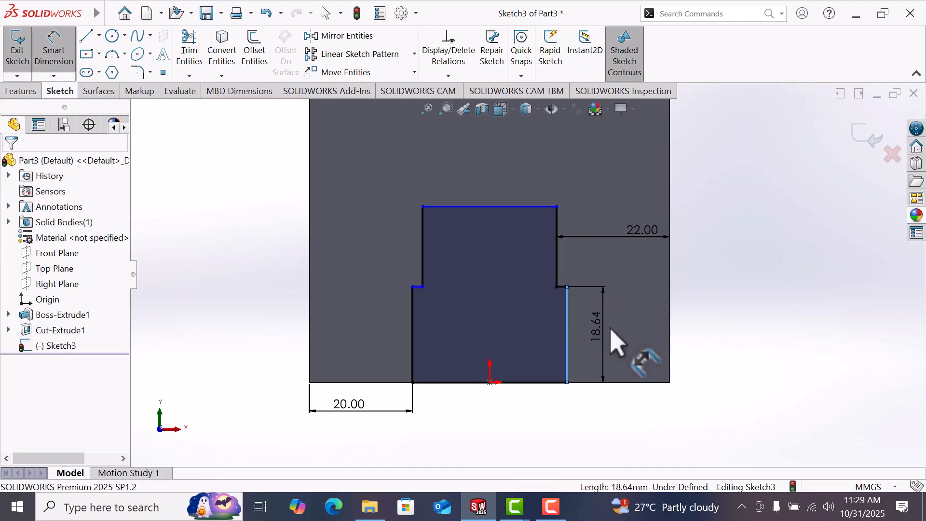
pyautogui.click(609, 340)
pyautogui.write('2')
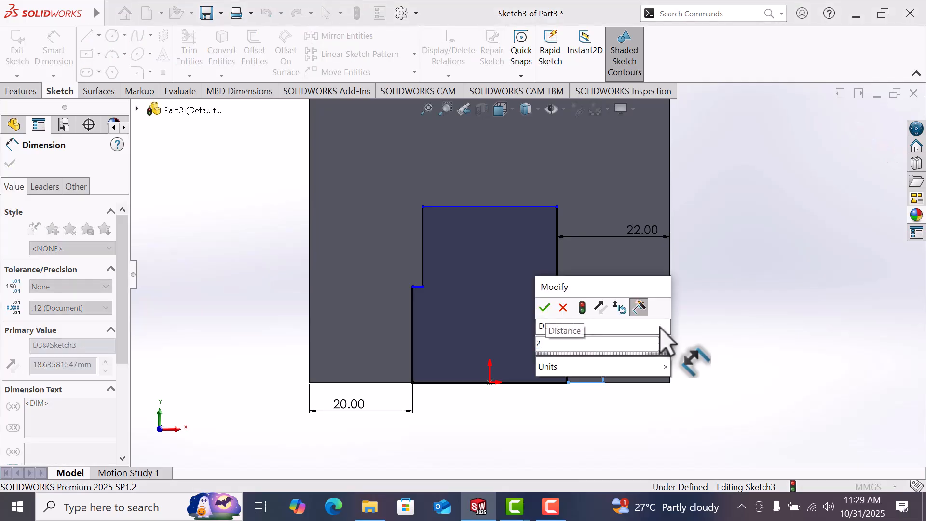
pyautogui.write('0')
pyautogui.press('Return')
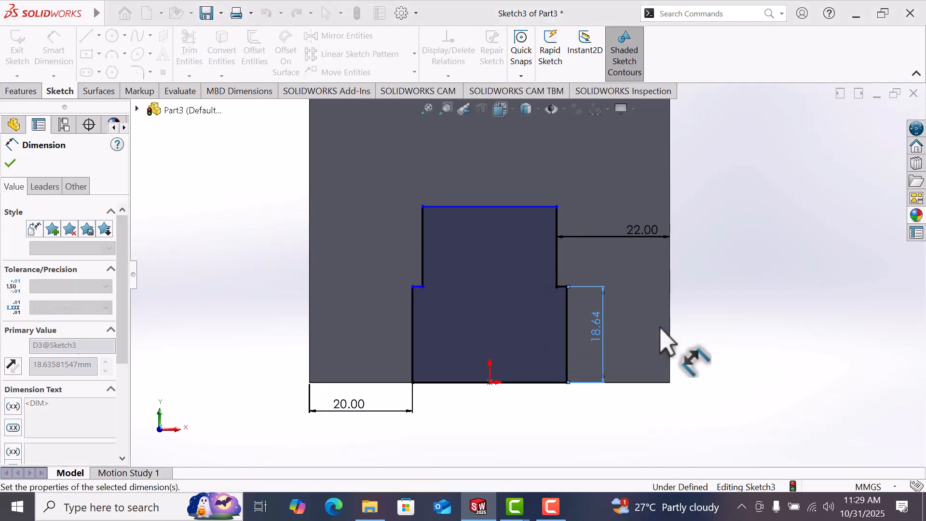
# Dimension the height of the profile's upper right side as 20 mm and end dimensioning.
pyautogui.click(557, 272)
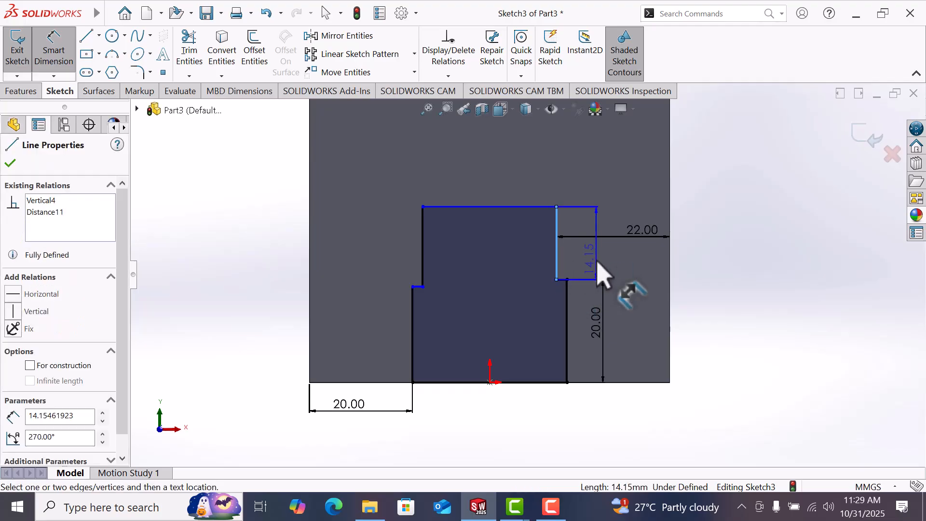
pyautogui.click(636, 265)
pyautogui.write('20')
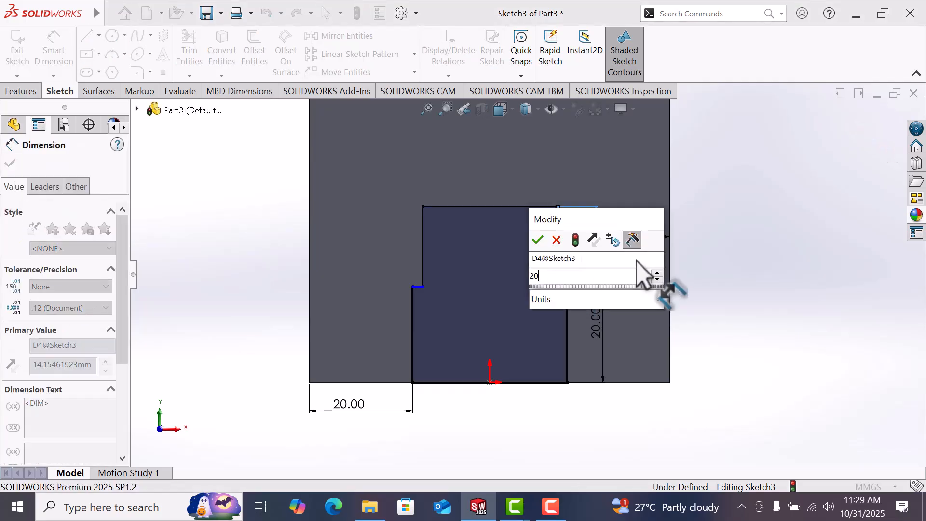
pyautogui.press('Return')
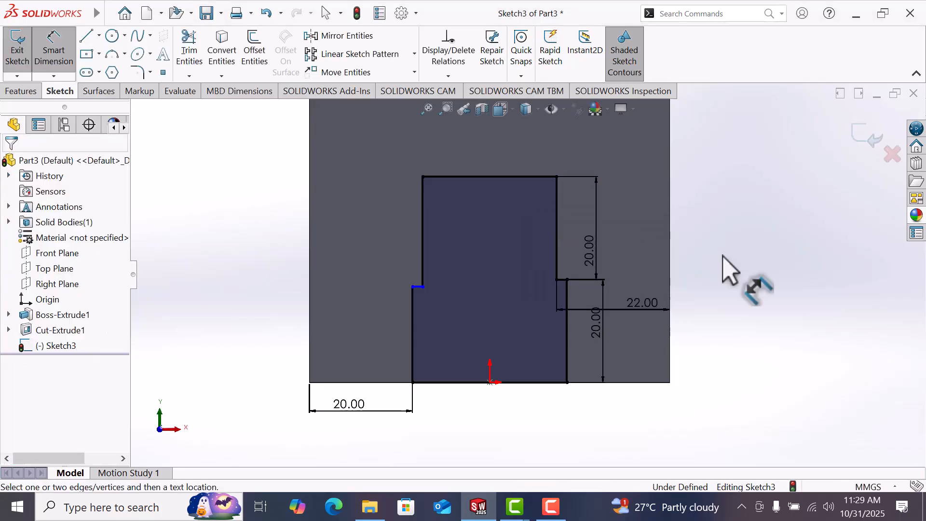
pyautogui.rightClick(728, 269)
pyautogui.click(758, 300)
# Add a Horizontal relation between the inner corner points of the profile's left and right steps.
pyautogui.scroll(-3, 473, 306)
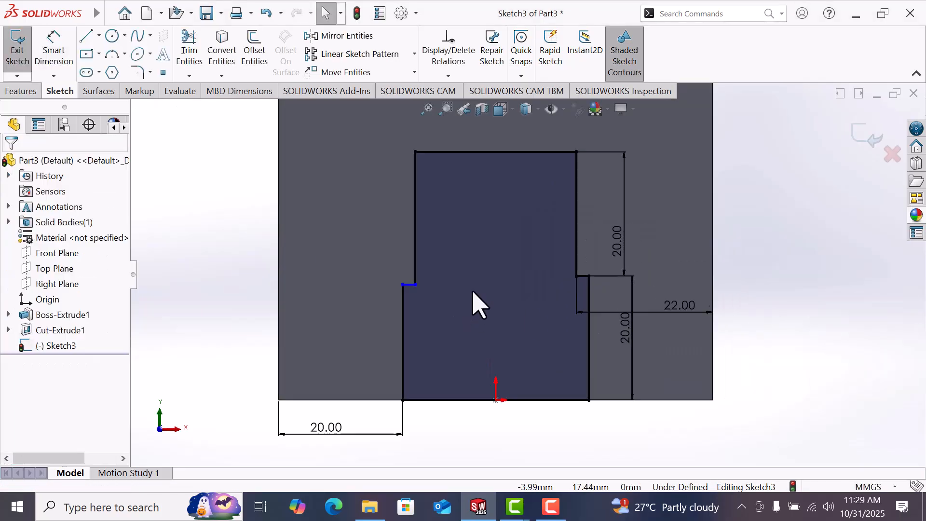
pyautogui.click(396, 280)
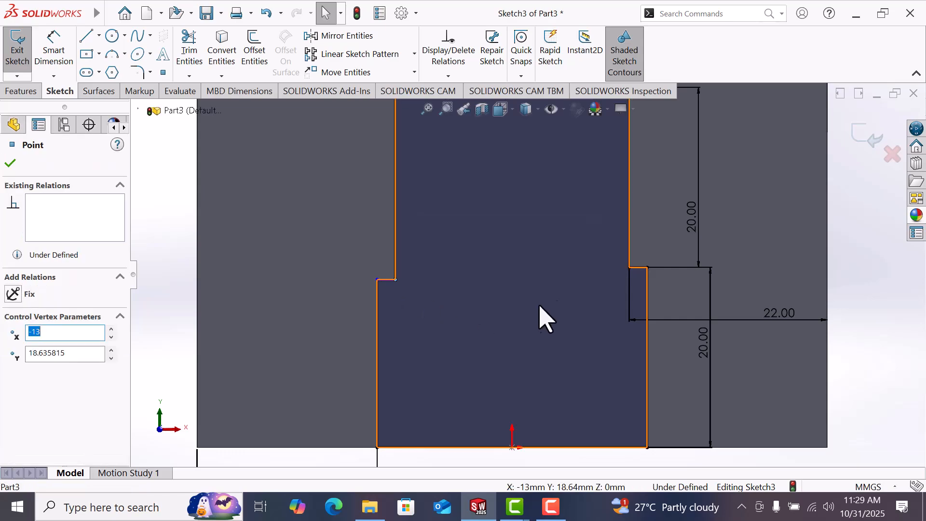
pyautogui.keyDown('ctrl'); pyautogui.click(629, 268); pyautogui.keyUp('ctrl')
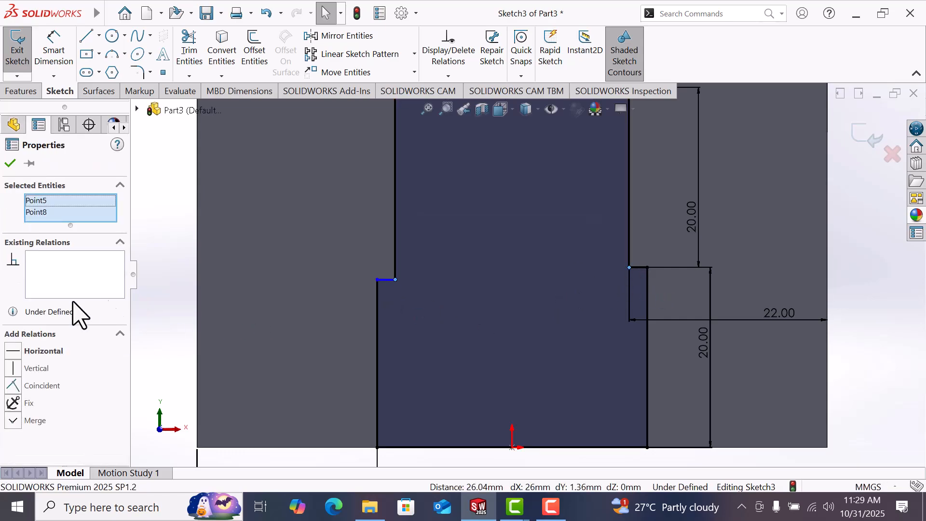
pyautogui.click(13, 351)
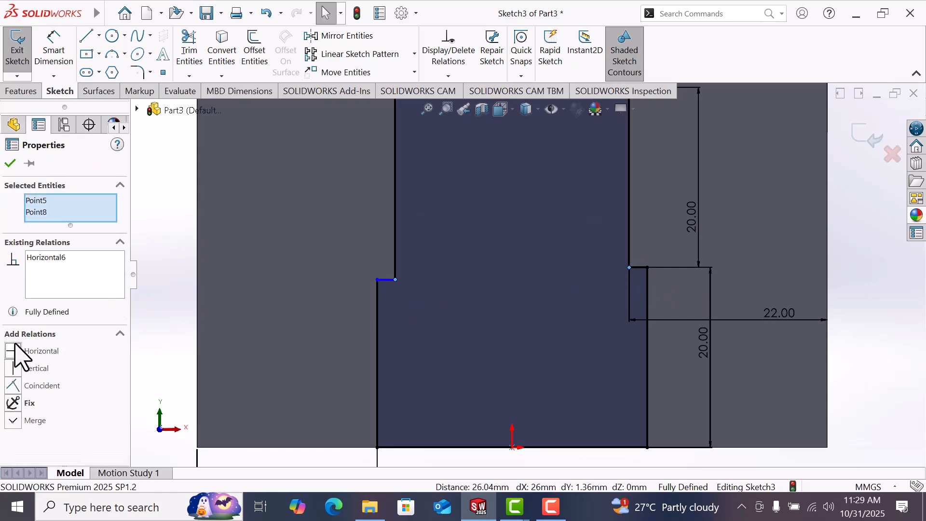
pyautogui.click(158, 259)
# Cut the stepped profile through the whole block with an Extruded Cut set to Through All.
pyautogui.scroll(5, 193, 261)
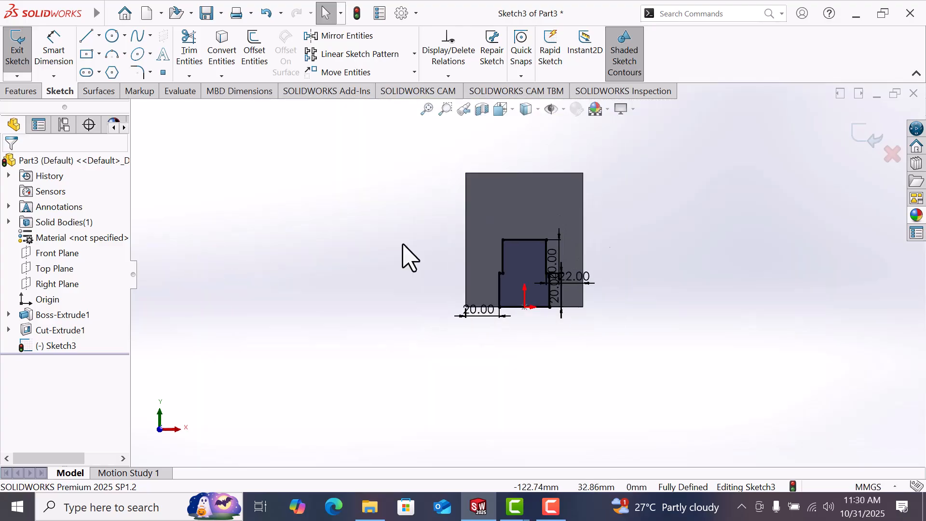
pyautogui.moveTo(691, 225); pyautogui.dragTo(667, 254, button='middle')
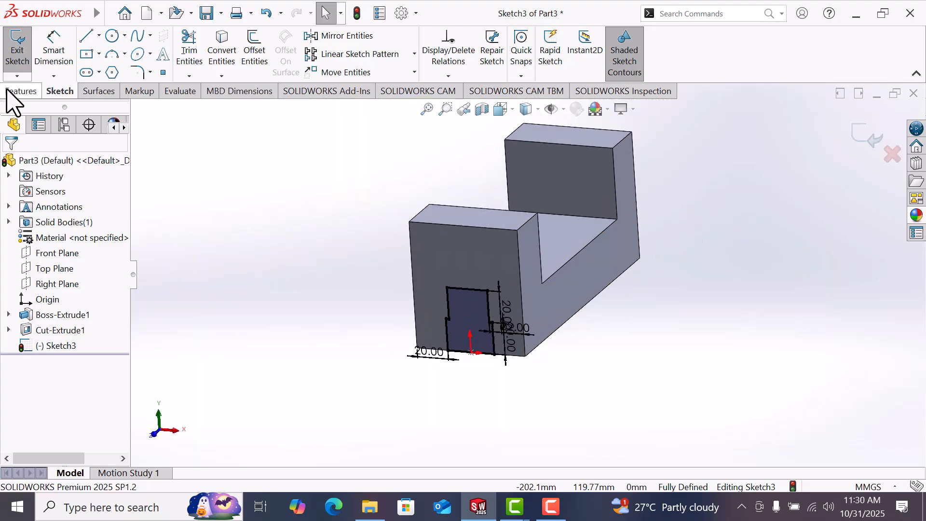
pyautogui.click(22, 92)
pyautogui.click(202, 47)
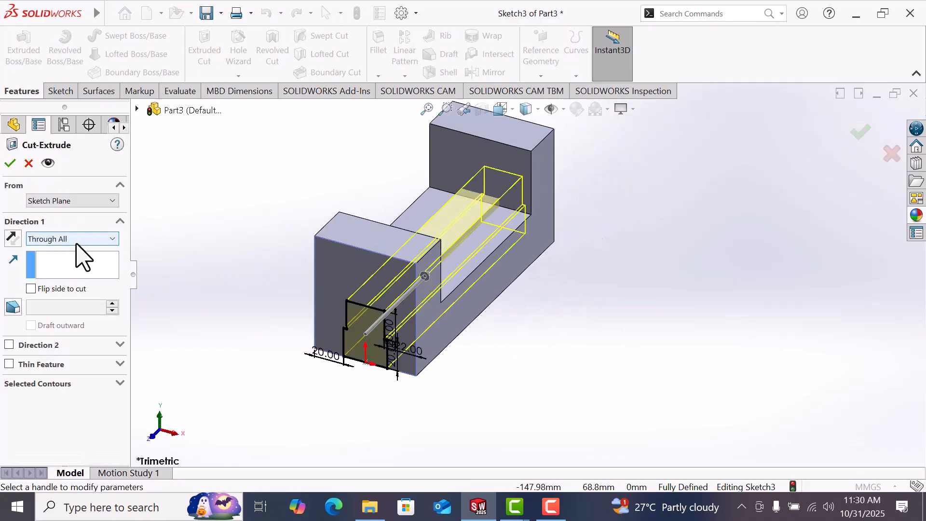
pyautogui.click(10, 163)
pyautogui.click(629, 195)
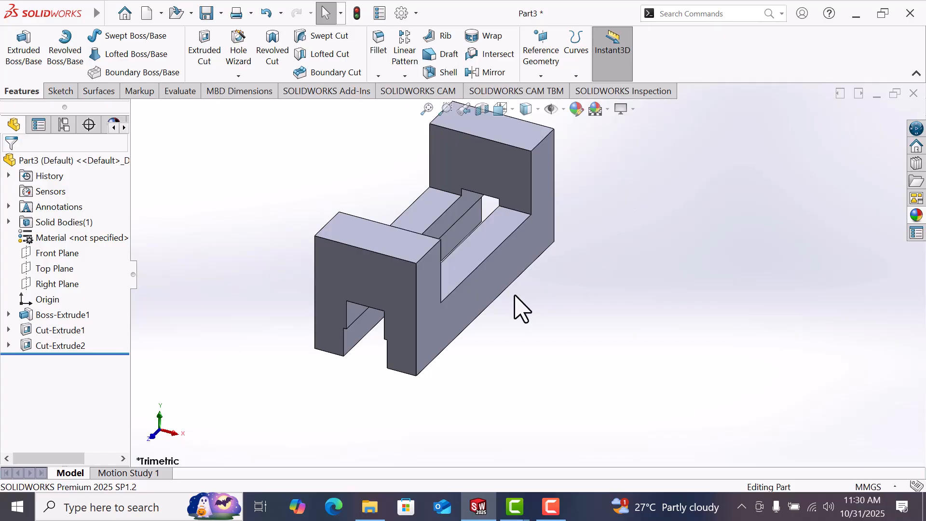
# Start a new sketch on the block's long U-shaped side face.
pyautogui.scroll(-2, 511, 301)
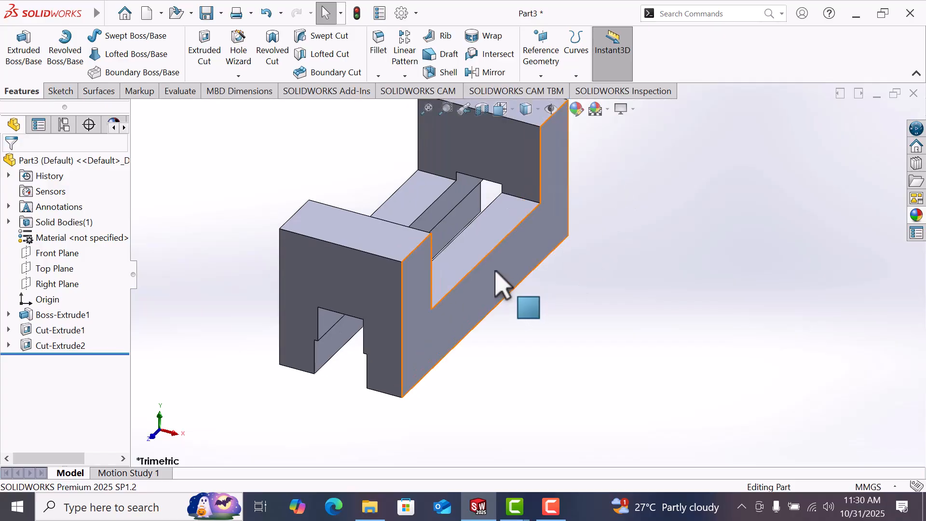
pyautogui.click(420, 276)
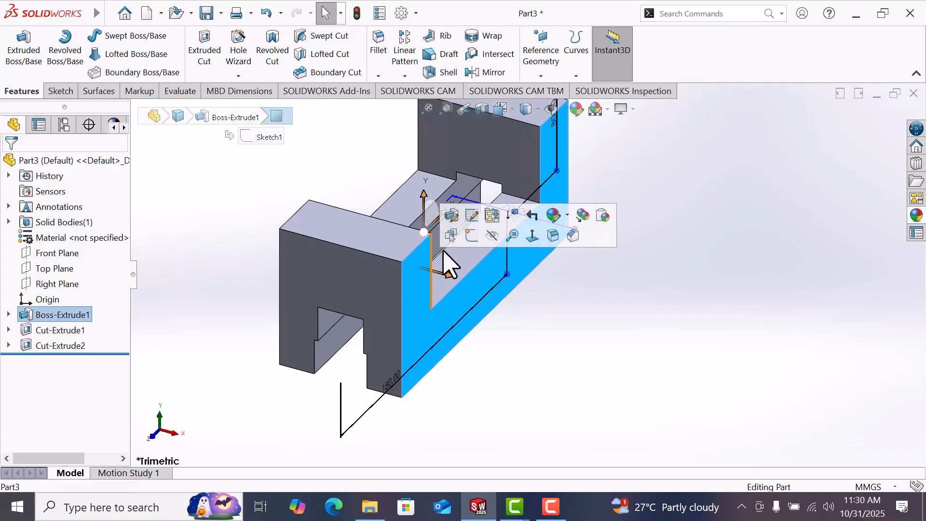
pyautogui.click(473, 236)
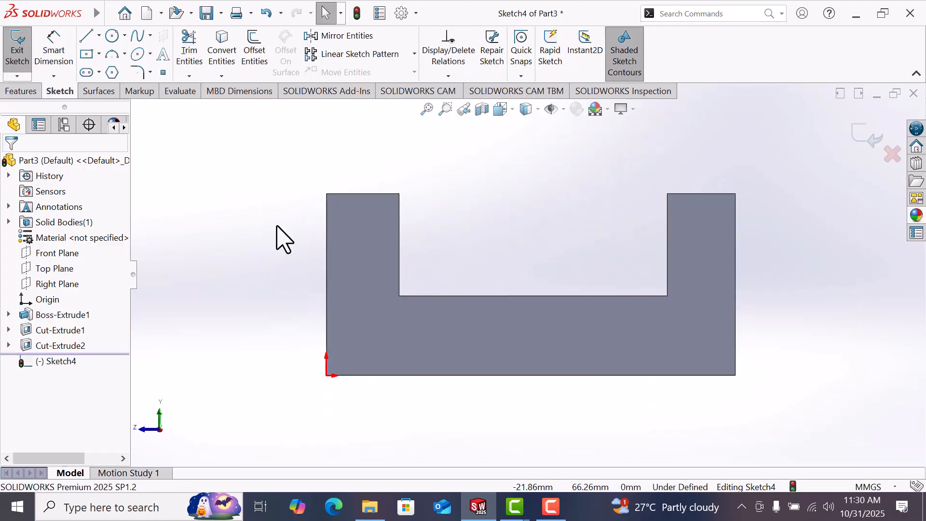
# Sketch a horizontal line about 6 mm long inward from the left upright's outer edge, about 55 mm above the base.
pyautogui.moveTo(277, 226)
pyautogui.mouseDown(button='right')
pyautogui.moveTo(247, 230)
pyautogui.moveTo(240, 250)
pyautogui.mouseUp(button='right')
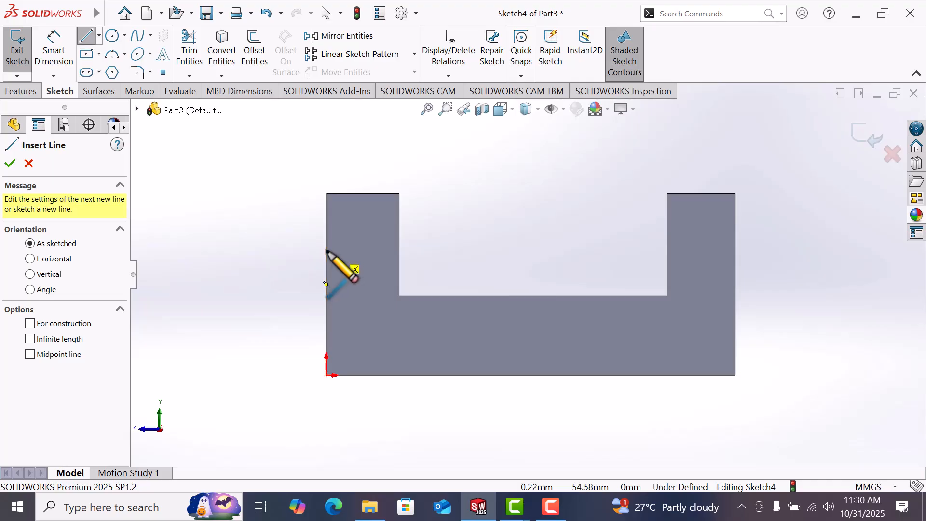
pyautogui.click(326, 251)
pyautogui.click(340, 251)
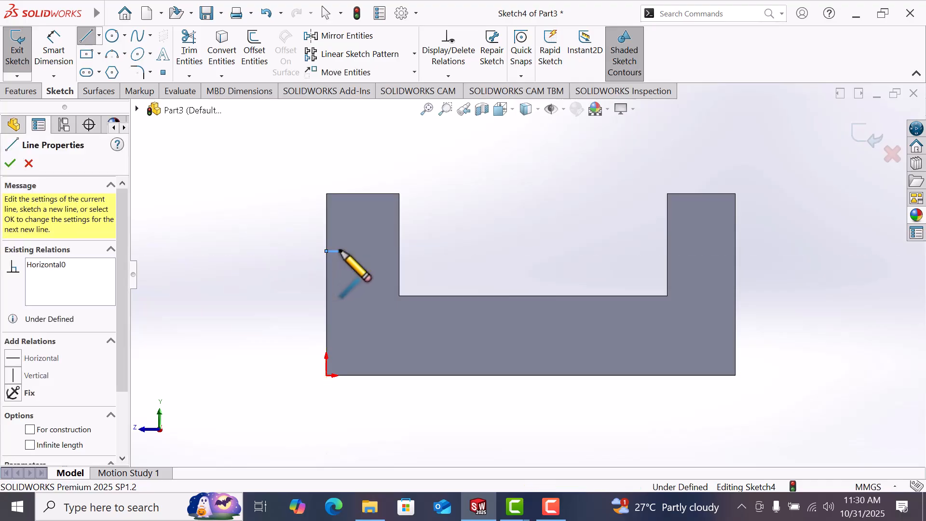
pyautogui.rightClick(340, 250)
pyautogui.click(372, 262)
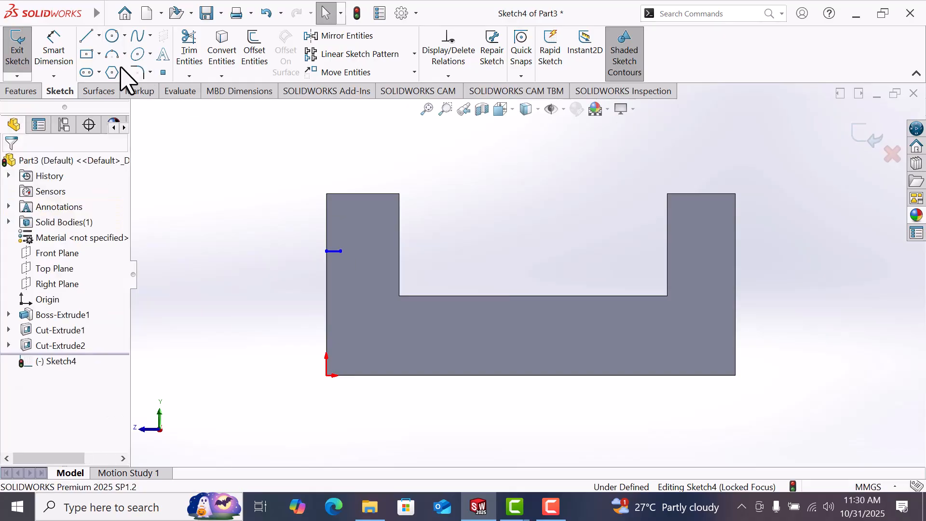
# Draw a three-point arc of about 47 mm radius from the short line's inner end to the left upright's upper inner corner.
pyautogui.click(112, 54)
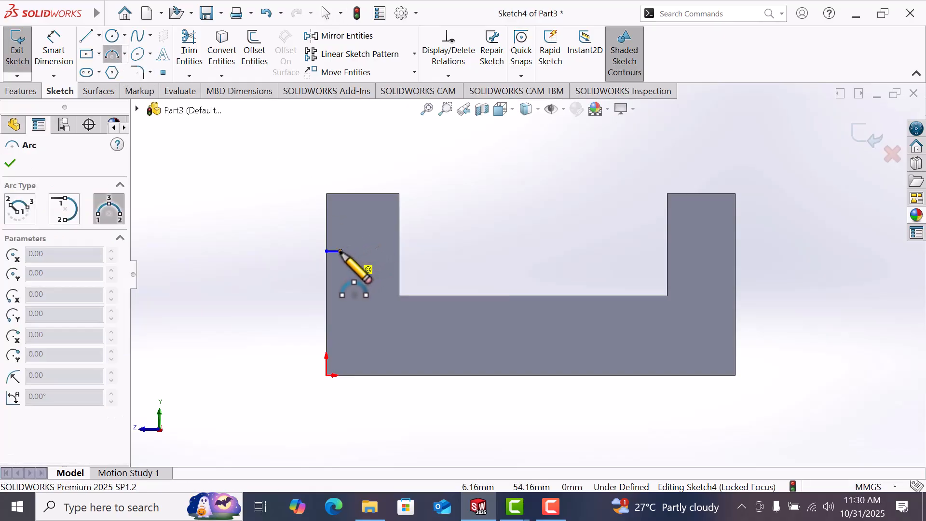
pyautogui.click(341, 251)
pyautogui.click(399, 194)
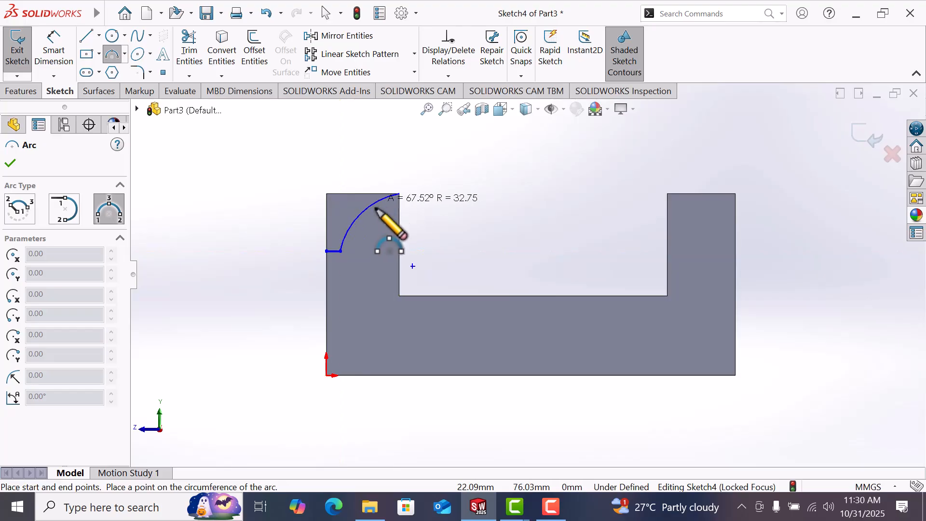
pyautogui.click(369, 213)
pyautogui.rightClick(370, 212)
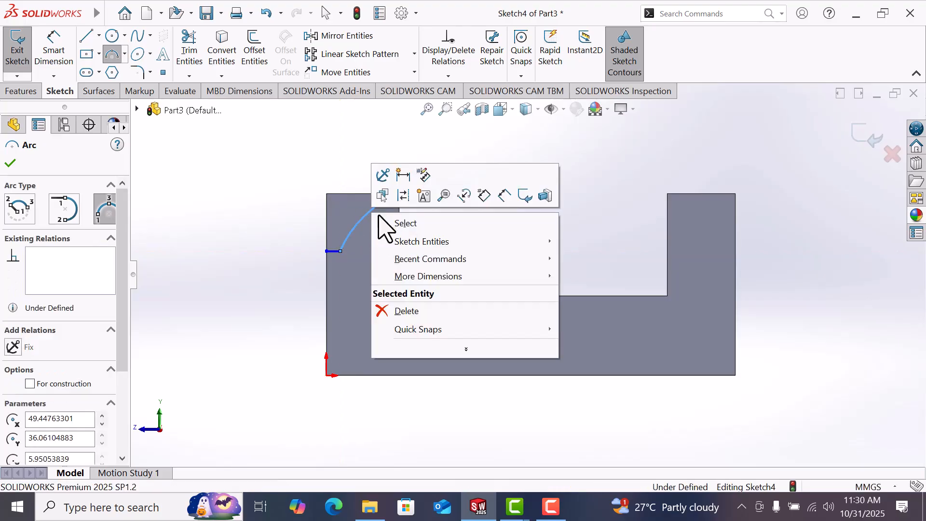
pyautogui.click(402, 223)
# Dimension the arc's radius as 28 mm.
pyautogui.moveTo(450, 229); pyautogui.dragTo(424, 158, button='right')
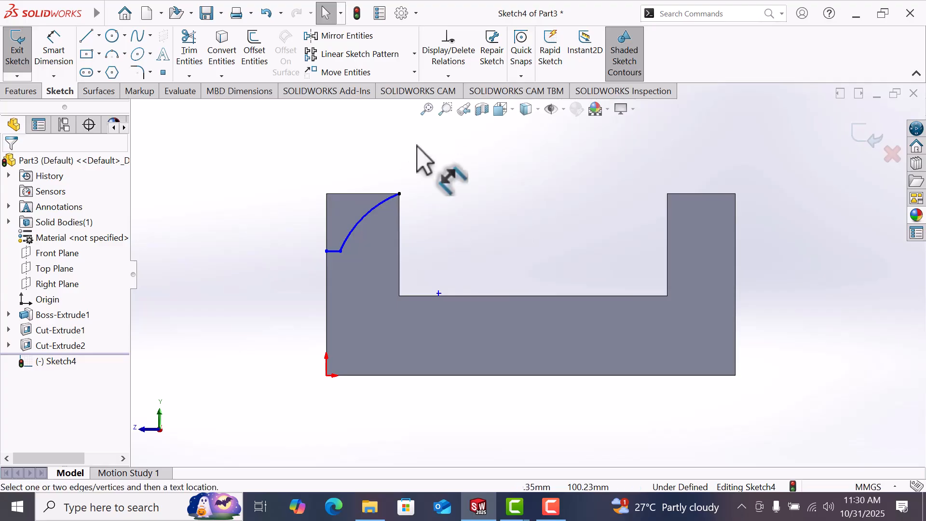
pyautogui.click(373, 212)
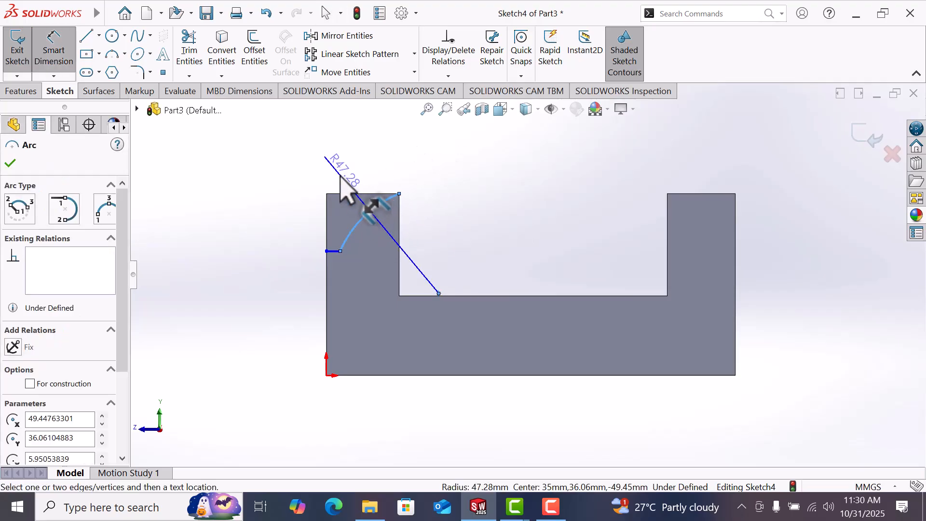
pyautogui.click(339, 173)
pyautogui.write('28')
pyautogui.press('Return')
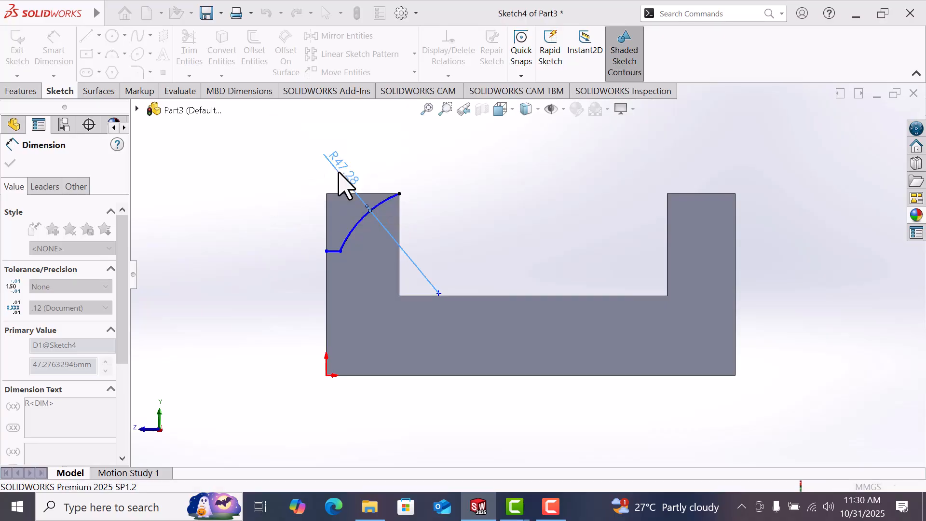
pyautogui.press('Escape')
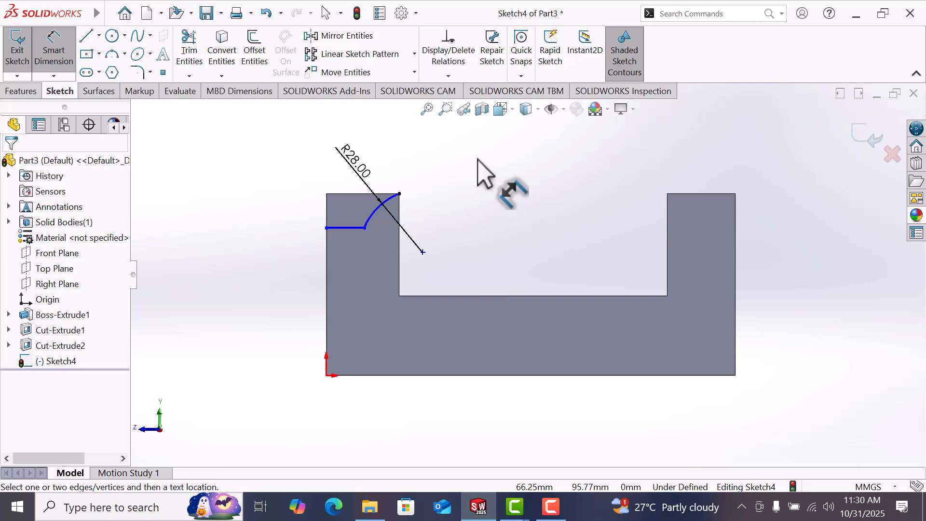
# Dimension the height of the short line's outer end above the origin as 50 mm.
pyautogui.click(329, 228)
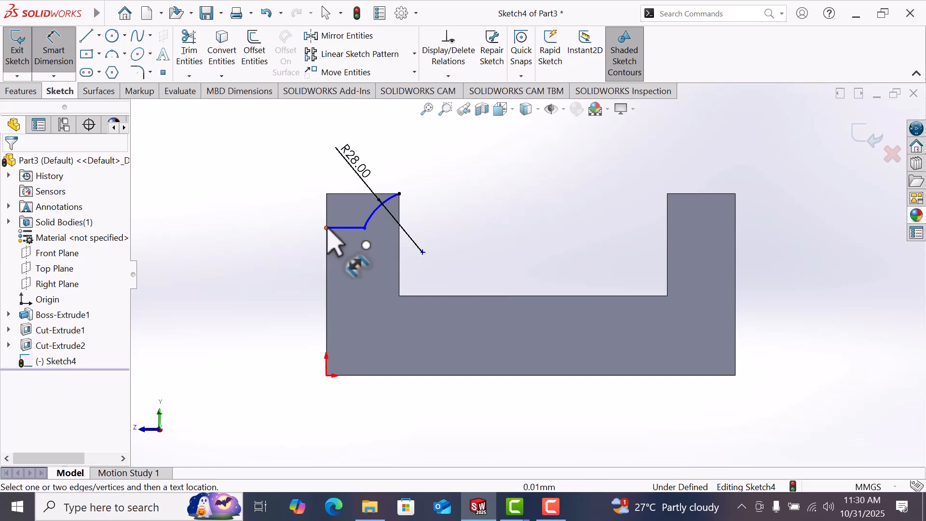
pyautogui.click(327, 375)
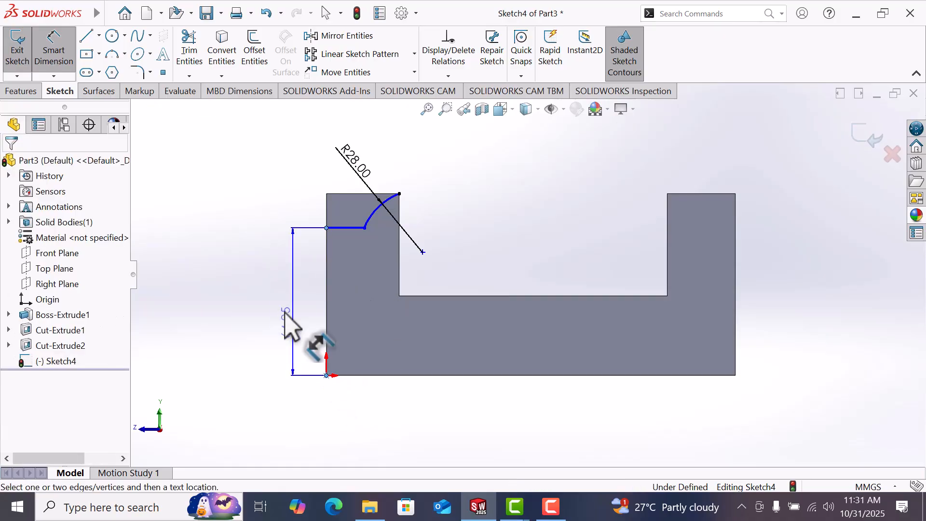
pyautogui.click(300, 311)
pyautogui.write('50')
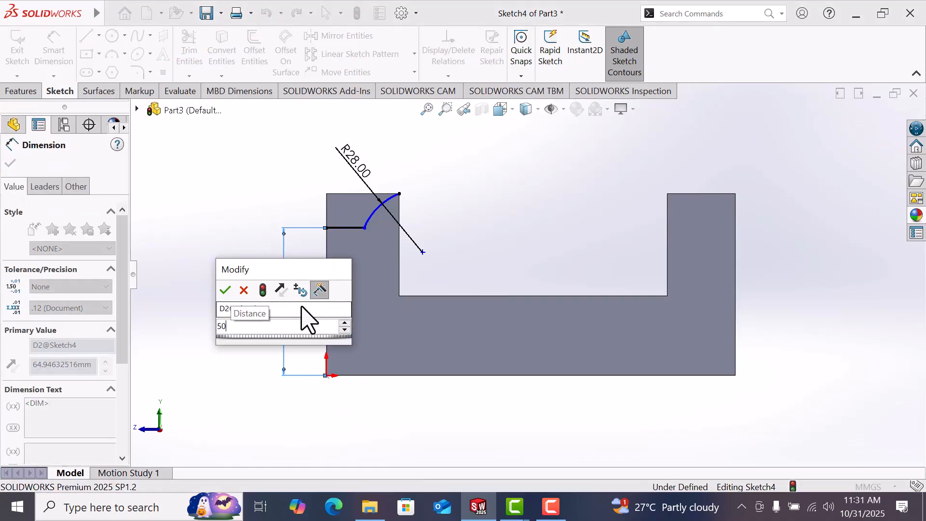
pyautogui.press('Return')
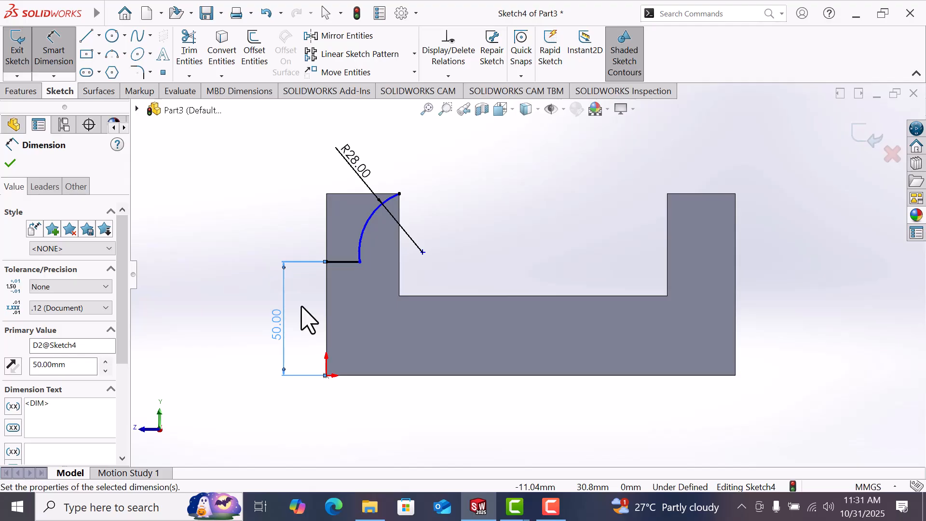
pyautogui.click(234, 219)
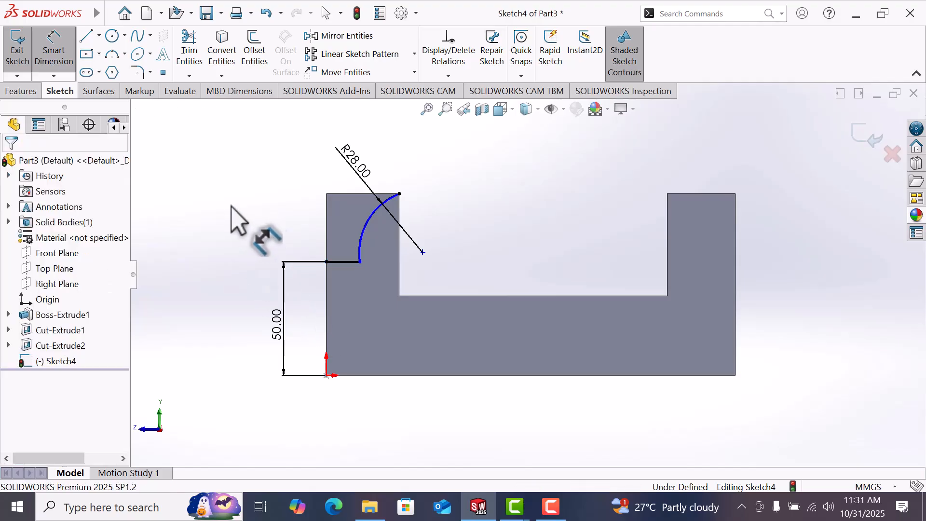
# Dimension the short horizontal line's length as 2 mm.
pyautogui.click(349, 263)
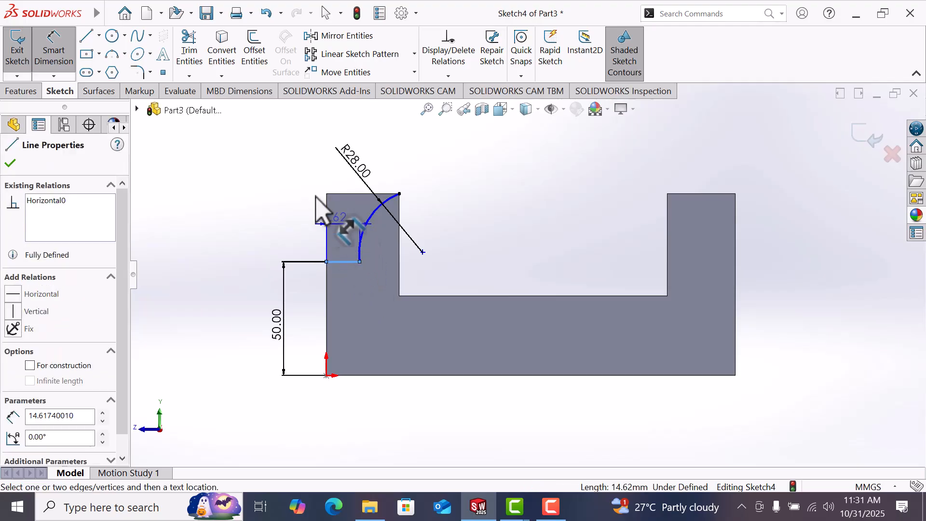
pyautogui.click(300, 167)
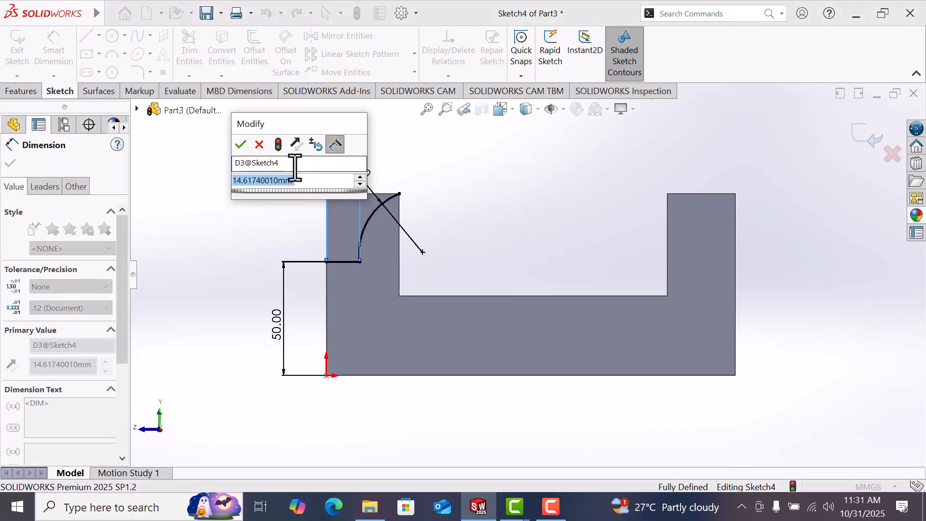
pyautogui.write('2')
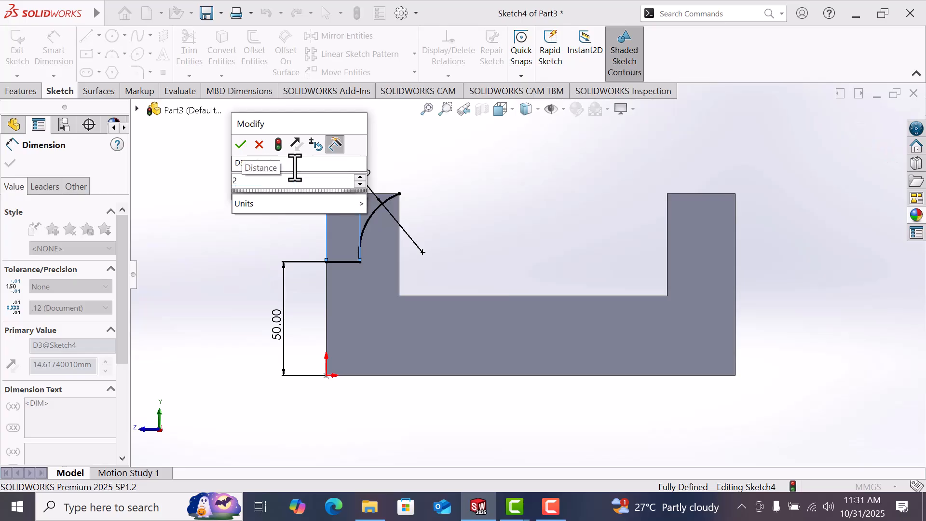
pyautogui.press('Return')
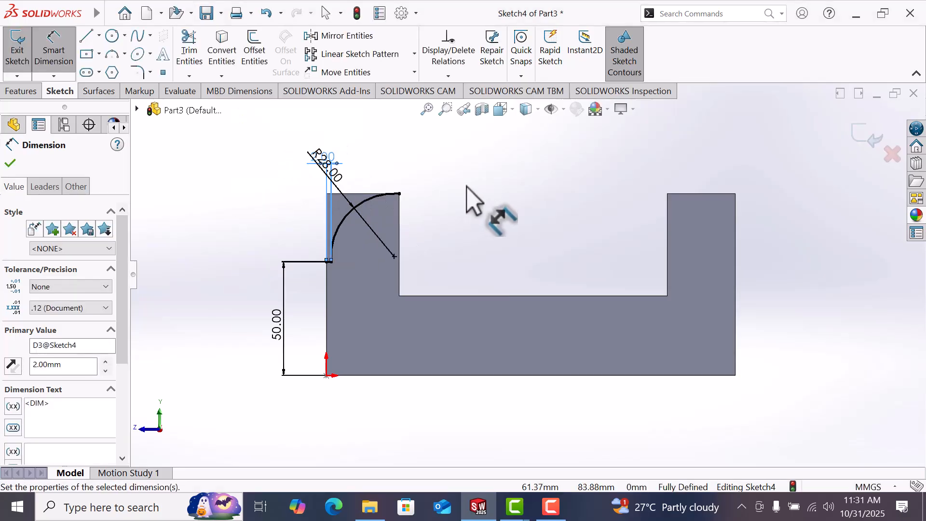
pyautogui.press('Escape')
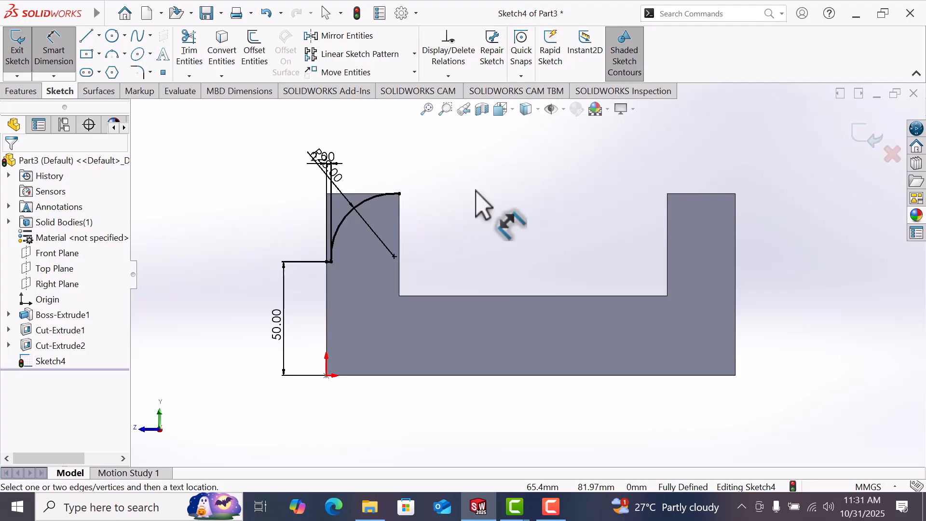
# Move the short line's length dimension clear of the radius dimension and change its value to 4 mm.
pyautogui.rightClick(477, 194)
pyautogui.click(341, 173)
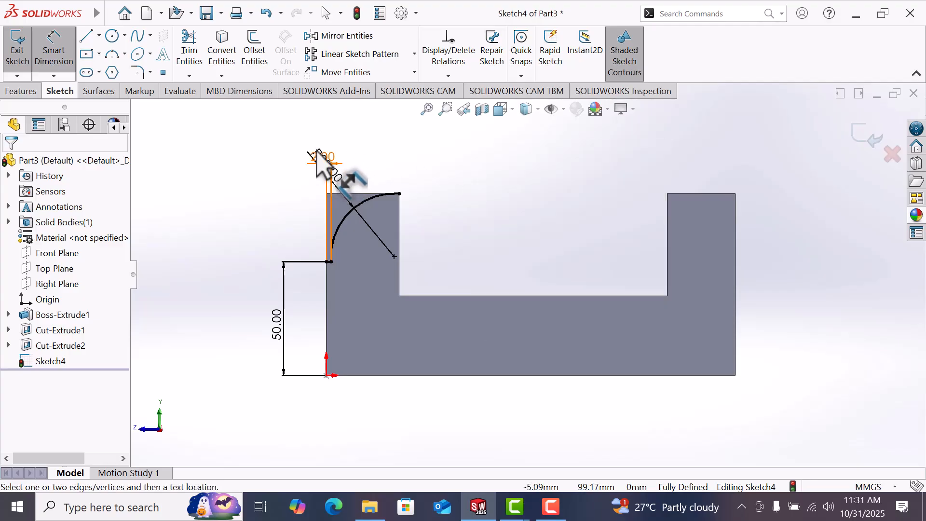
pyautogui.click(410, 150)
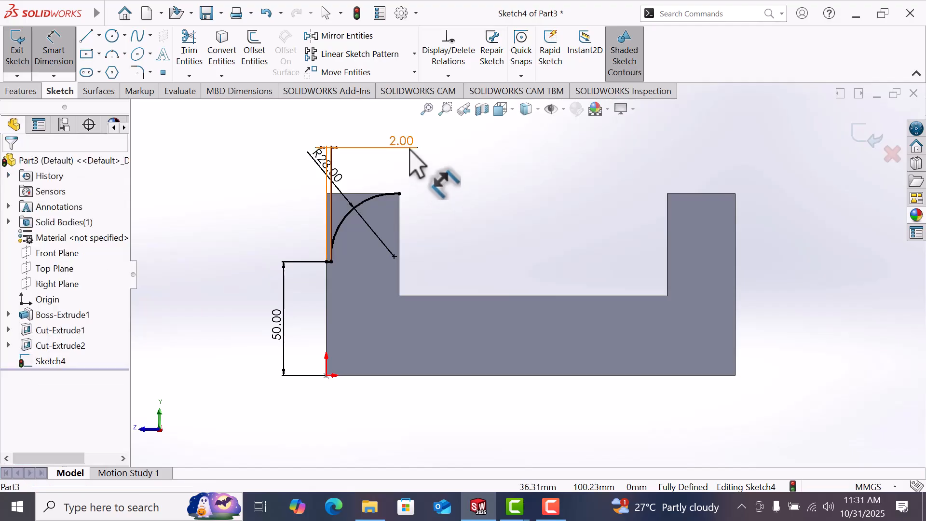
pyautogui.write('4')
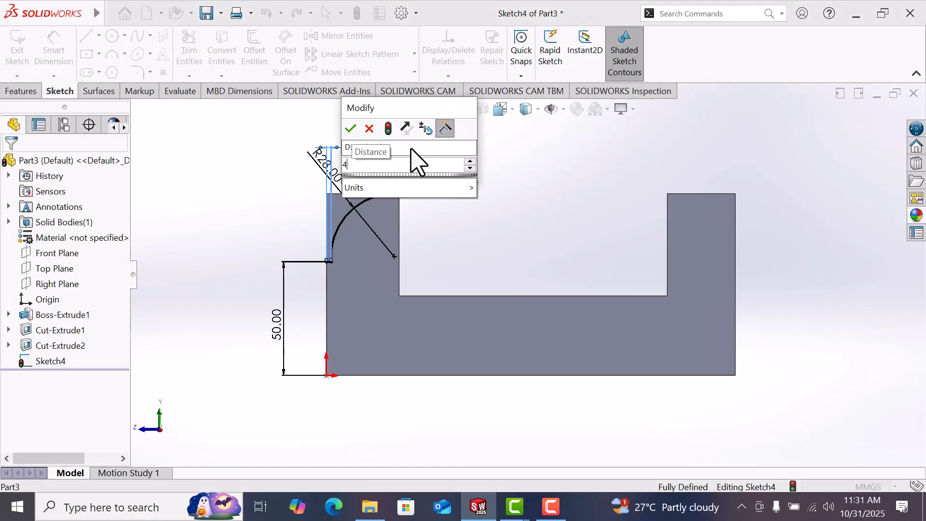
pyautogui.press('Escape')
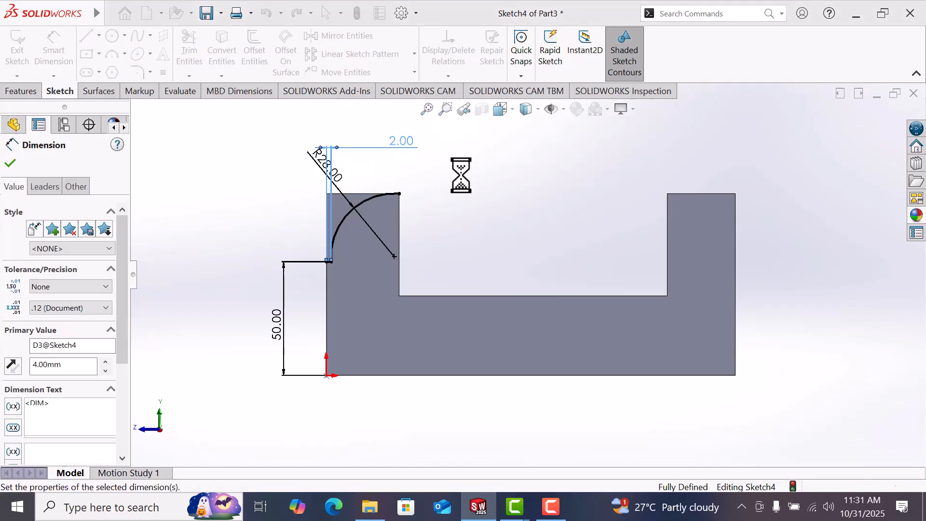
# Close the profile with lines along the left upright's top and outer edges, from the arc's upper end to the short line's outer end.
pyautogui.press('l')
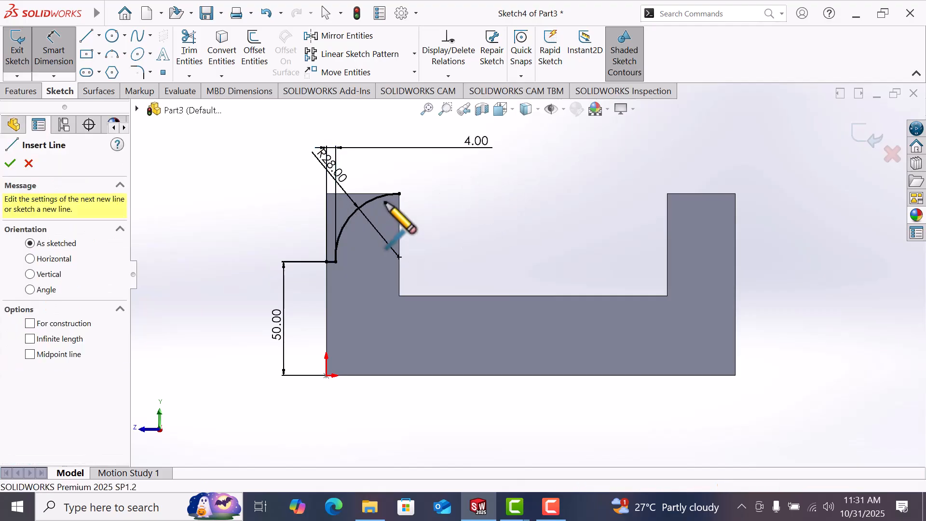
pyautogui.click(399, 194)
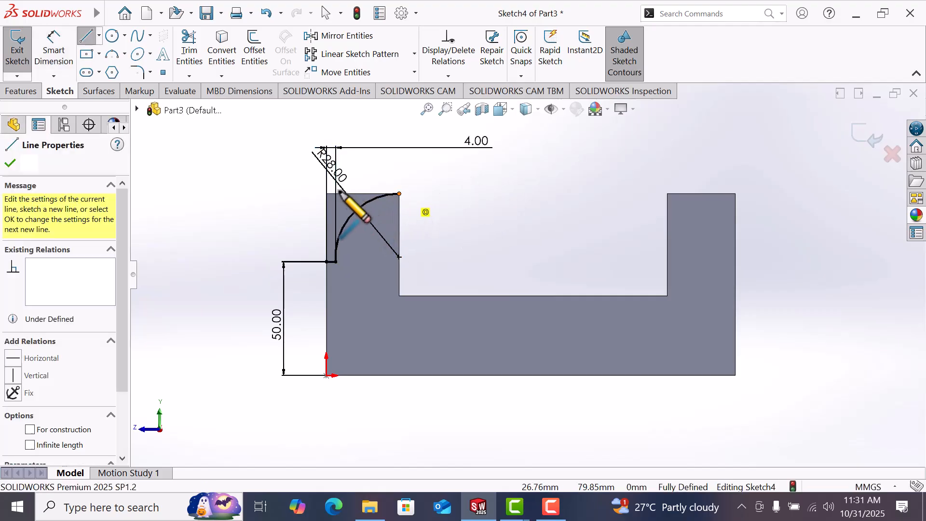
pyautogui.click(328, 262)
pyautogui.rightClick(346, 278)
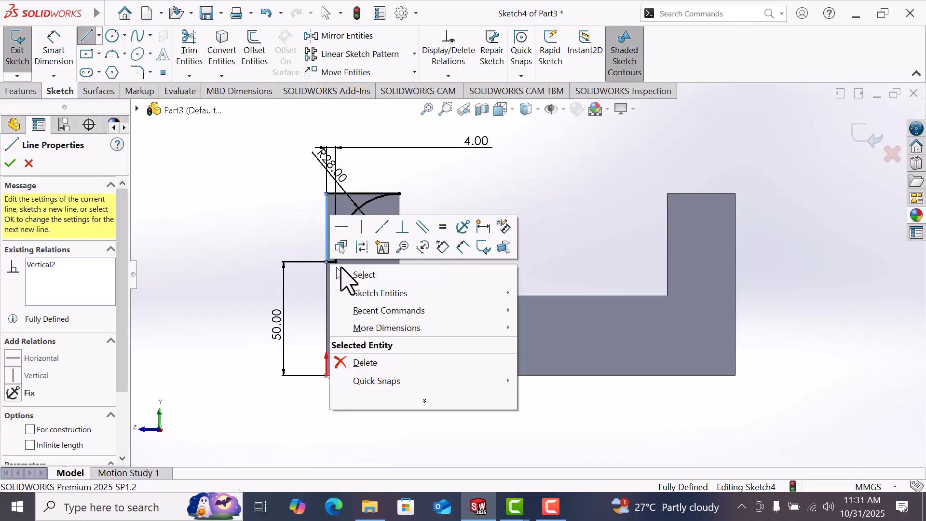
pyautogui.click(364, 275)
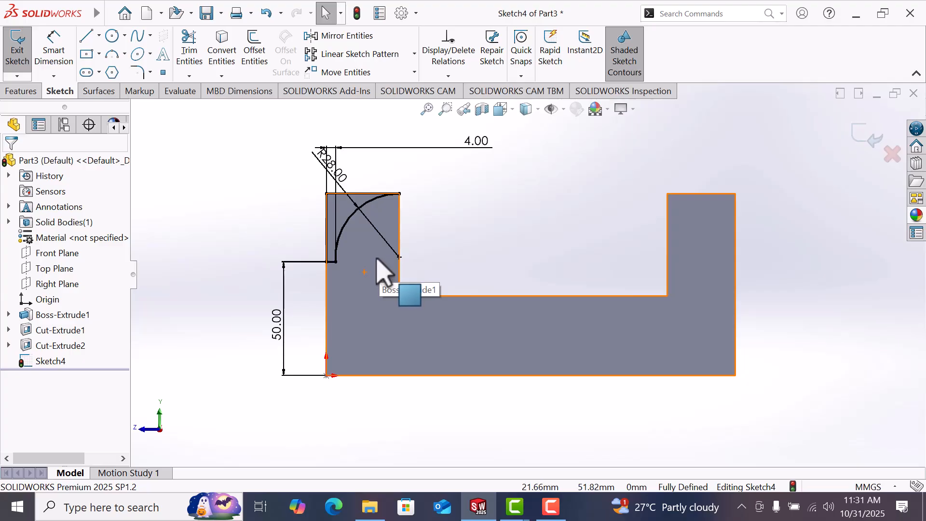
# Try to extrude-cut the closed corner profile on the left upright with a Blind end condition.
pyautogui.press('space')
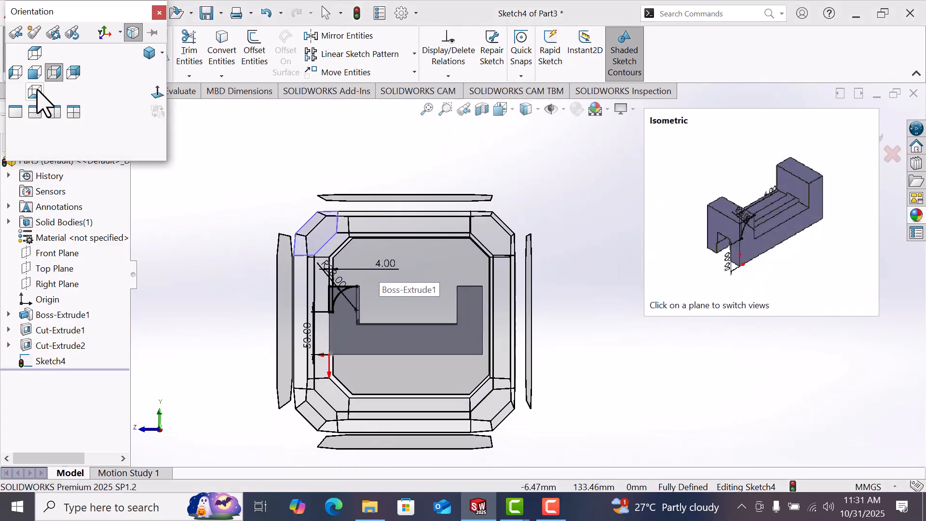
pyautogui.click(150, 54)
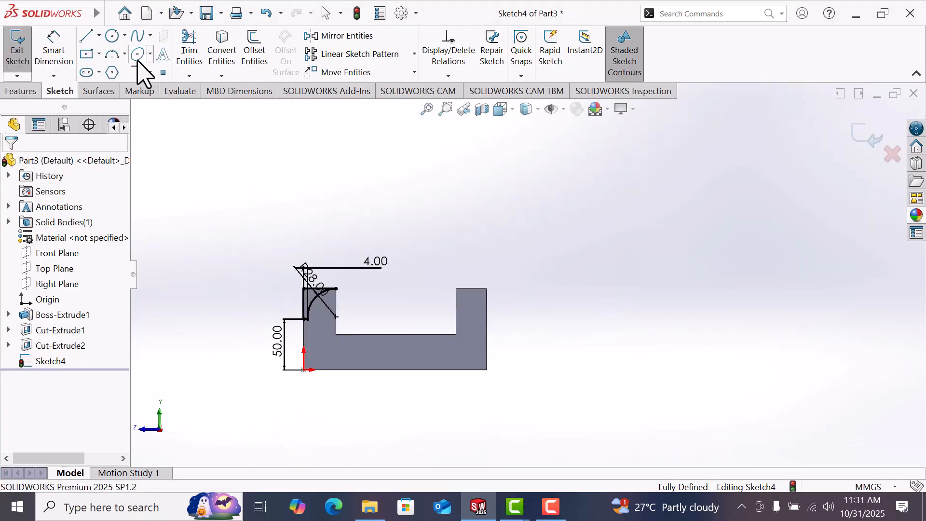
pyautogui.click(12, 93)
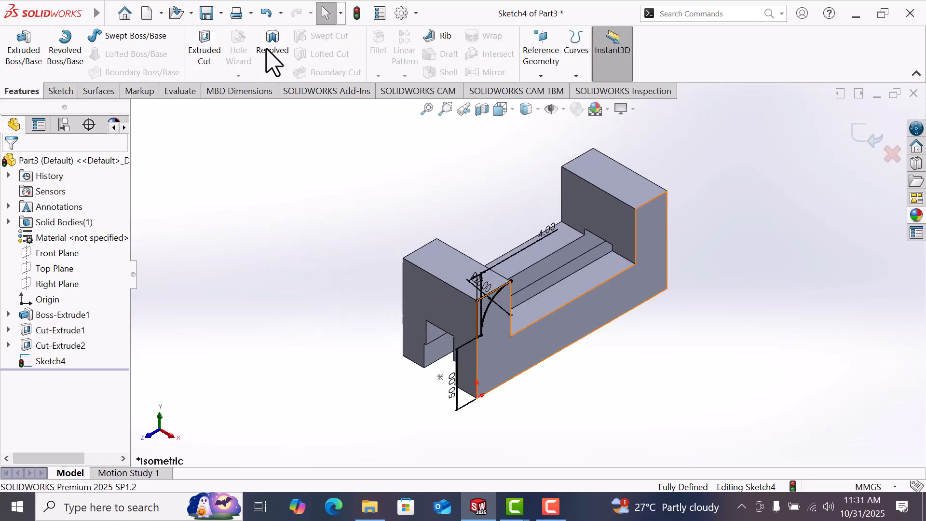
pyautogui.click(206, 50)
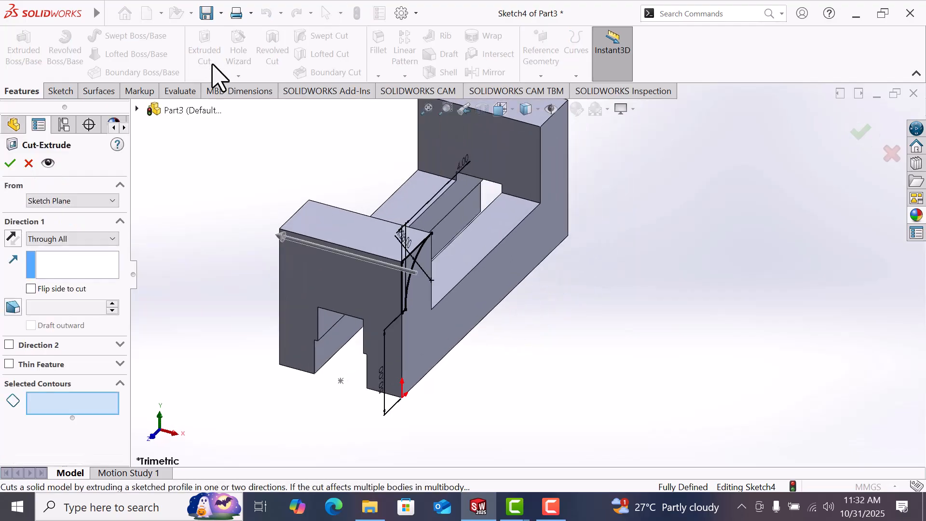
pyautogui.scroll(-3, 406, 261)
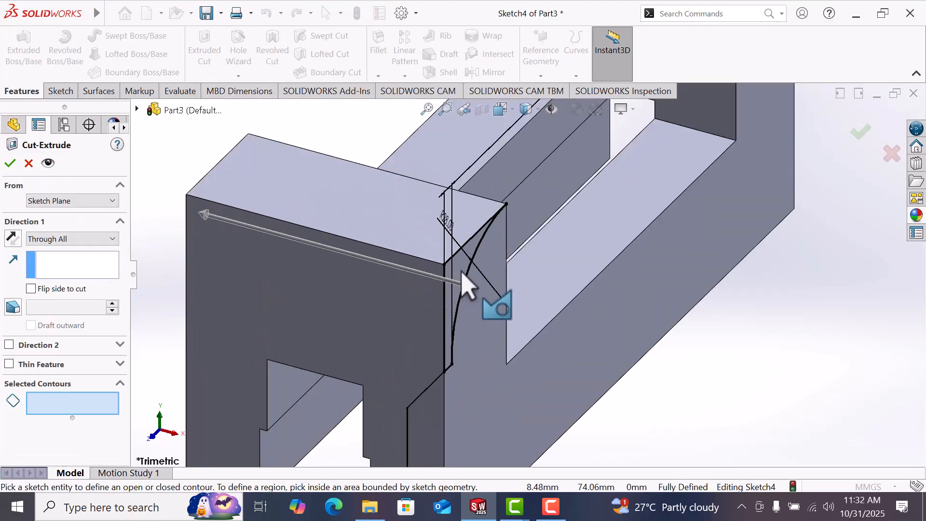
pyautogui.click(75, 240)
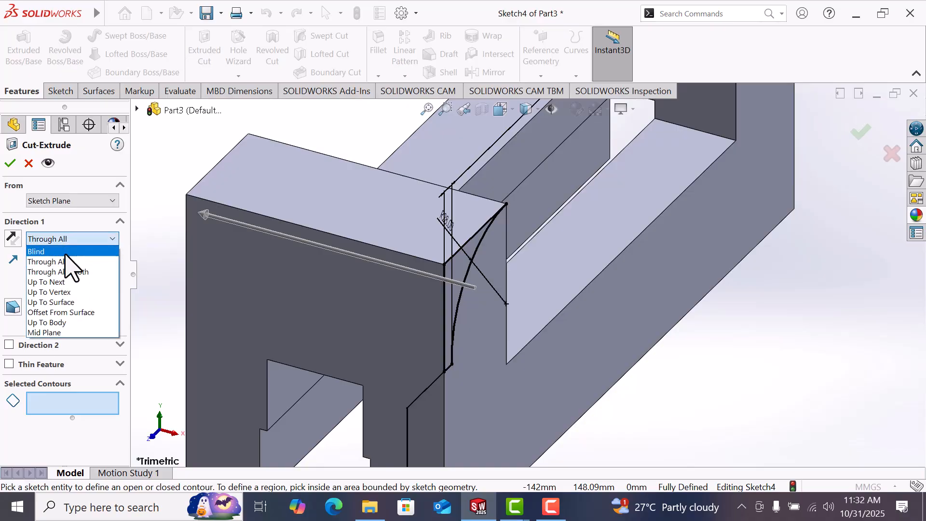
pyautogui.click(66, 252)
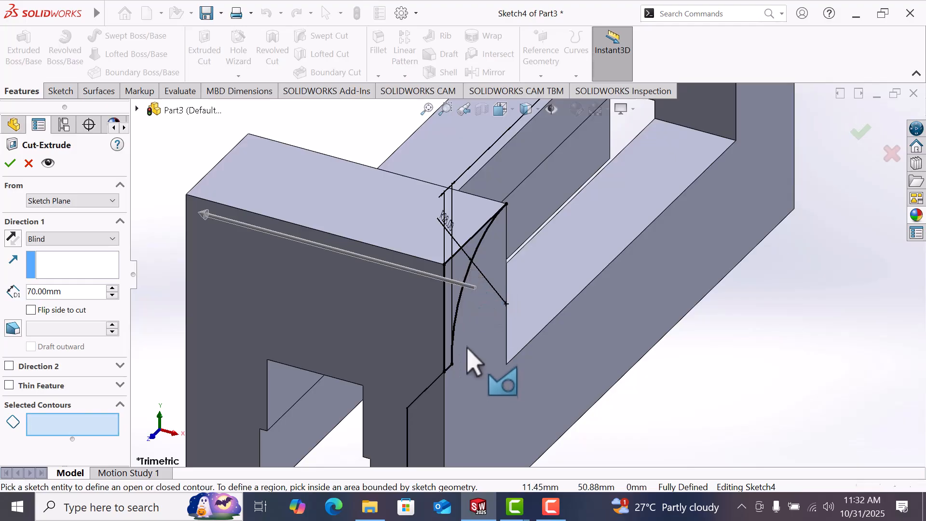
# Examine the corner profile where the arc meets the upright's top edge, and cancel the cut.
pyautogui.moveTo(459, 331)
pyautogui.mouseDown(button='middle')
pyautogui.moveTo(426, 320)
pyautogui.moveTo(378, 324)
pyautogui.mouseUp(button='middle')
pyautogui.scroll(3, 381, 335)
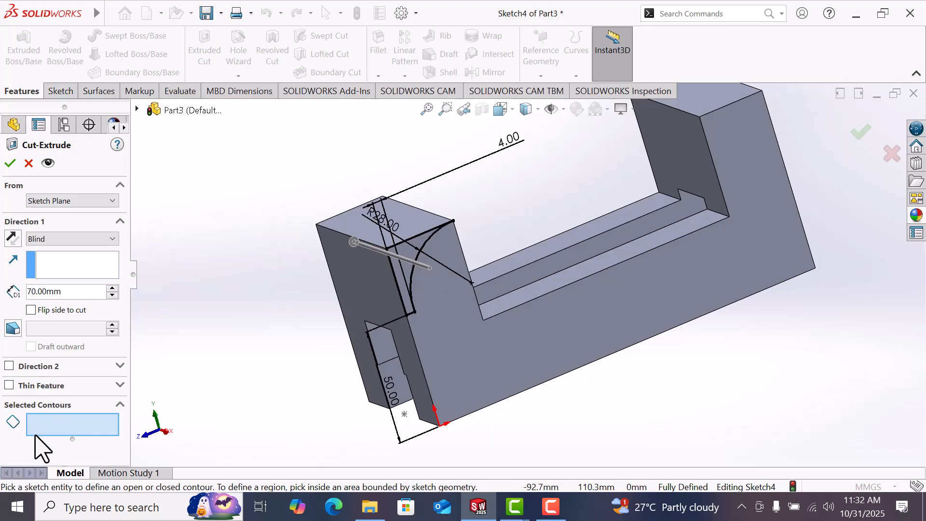
pyautogui.moveTo(410, 269)
pyautogui.mouseDown(button='middle')
pyautogui.moveTo(440, 238)
pyautogui.moveTo(405, 326)
pyautogui.moveTo(413, 325)
pyautogui.mouseUp(button='middle')
pyautogui.scroll(-5, 361, 424)
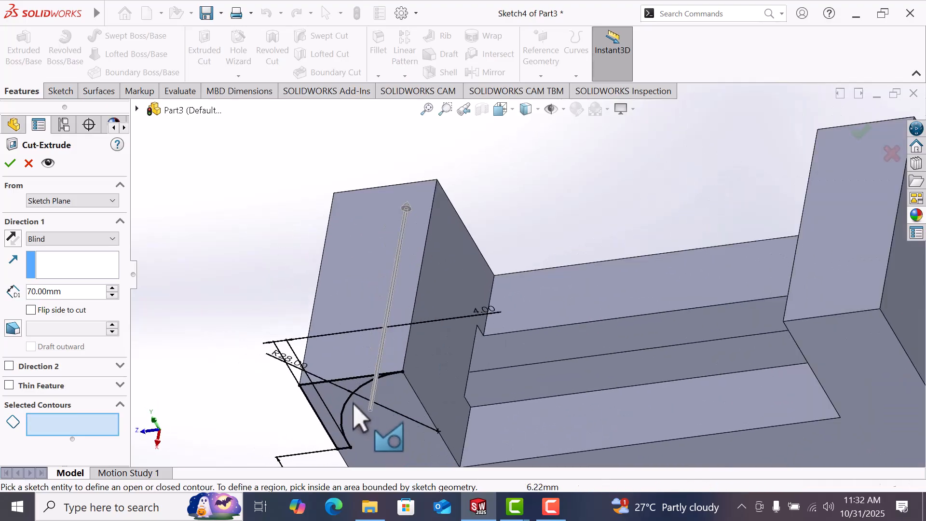
pyautogui.scroll(-5, 438, 337)
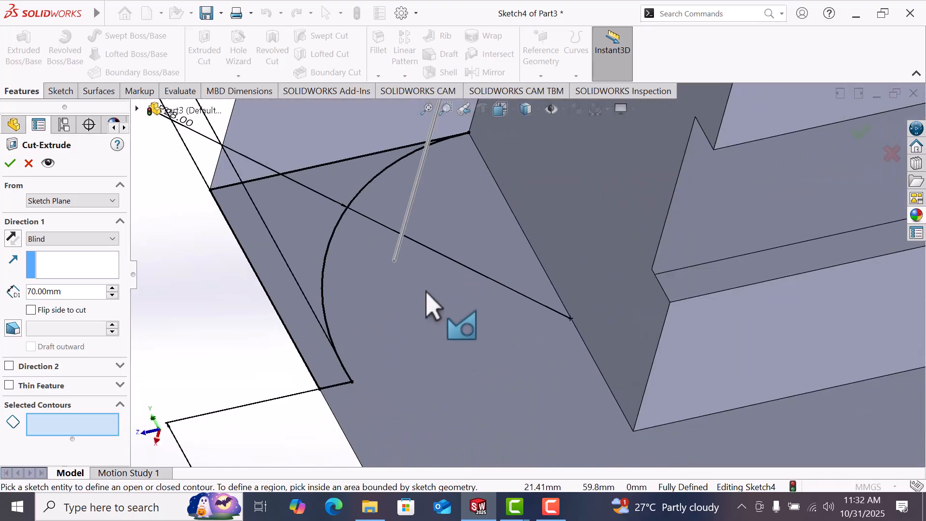
pyautogui.moveTo(426, 291)
pyautogui.mouseDown(button='middle')
pyautogui.moveTo(465, 213)
pyautogui.moveTo(500, 212)
pyautogui.moveTo(521, 262)
pyautogui.moveTo(513, 238)
pyautogui.mouseUp(button='middle')
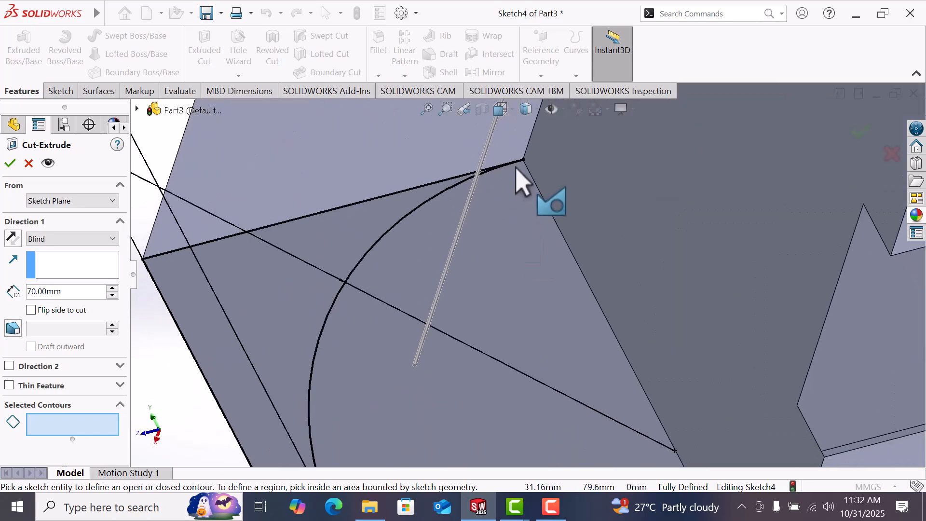
pyautogui.scroll(-4, 502, 186)
pyautogui.scroll(-3, 518, 193)
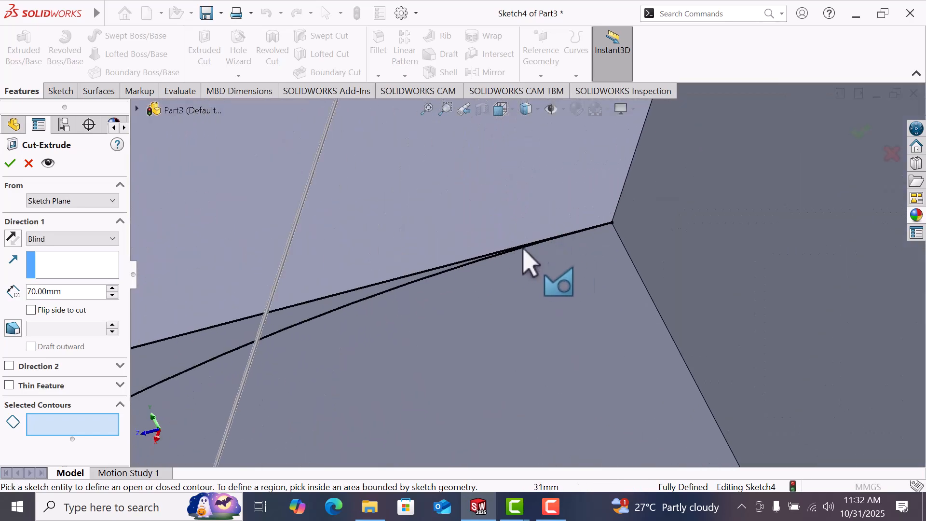
pyautogui.click(29, 164)
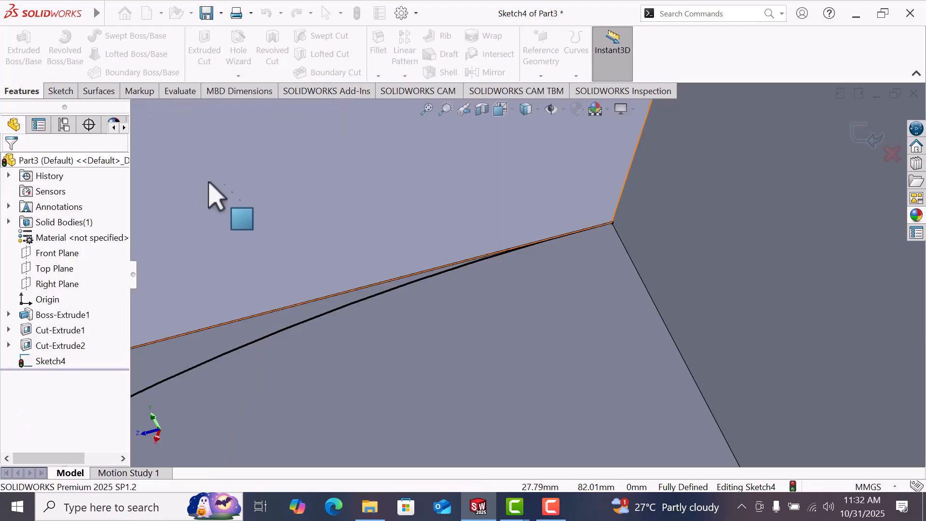
# Delete the 28 mm-radius arc from the corner profile, viewing the sketch plane face-on.
pyautogui.scroll(8, 248, 197)
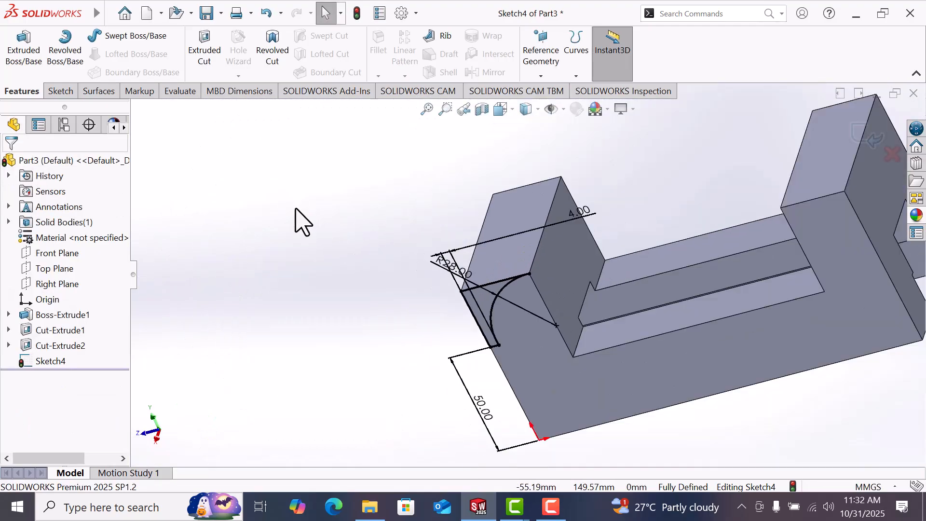
pyautogui.press('space')
pyautogui.click(157, 92)
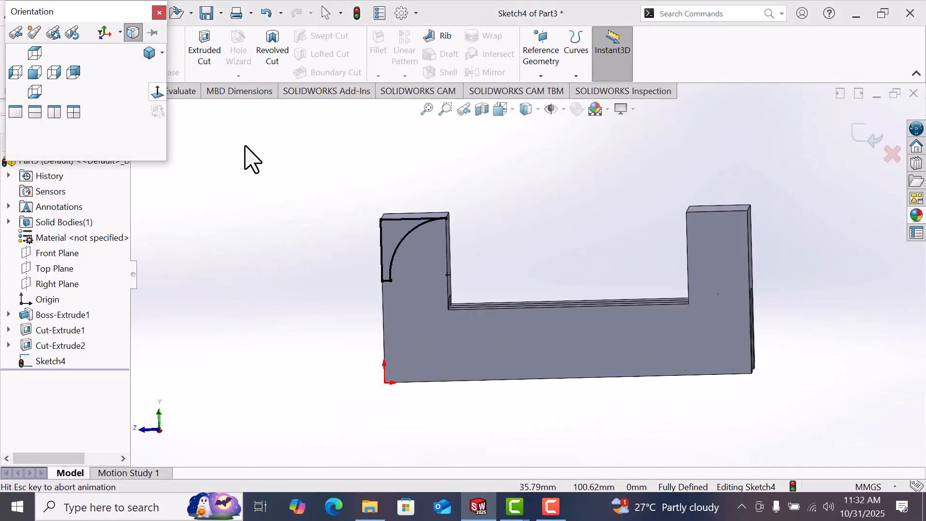
pyautogui.scroll(-6, 404, 217)
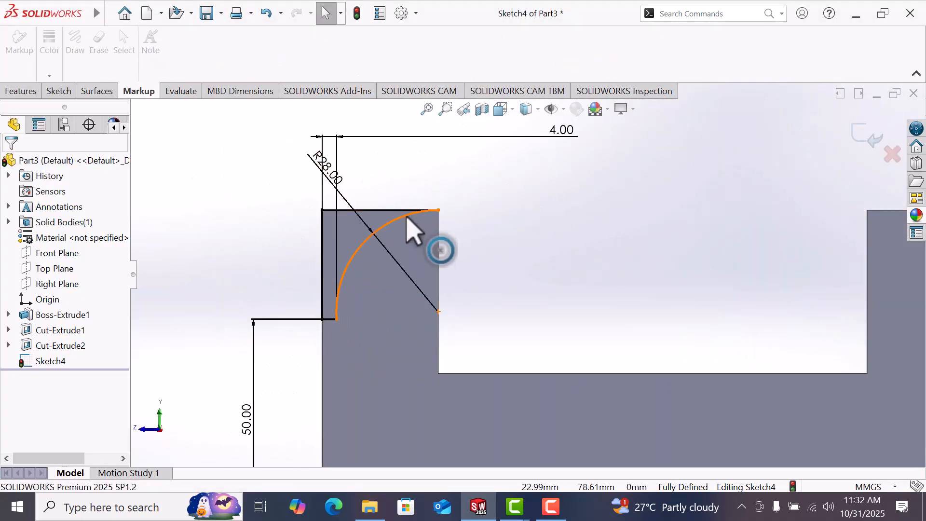
pyautogui.click(407, 218)
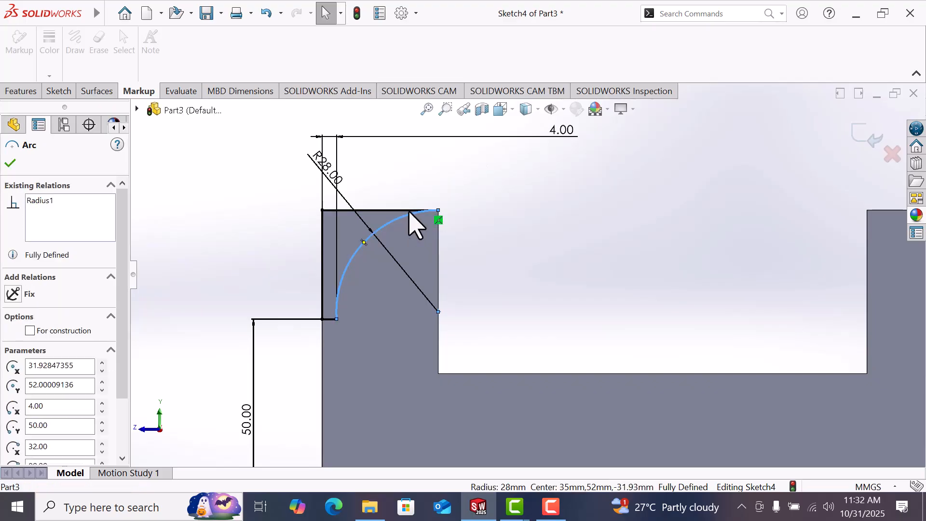
pyautogui.press('Delete')
pyautogui.click(383, 255)
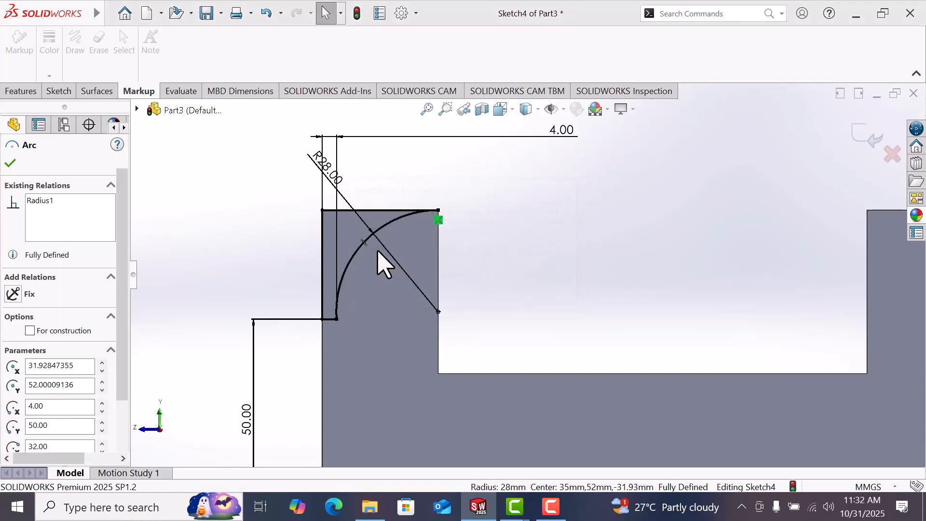
# Draw a three-point arc of about 110 mm radius from the short line's inner end to the upright's upper inner corner.
pyautogui.click(58, 92)
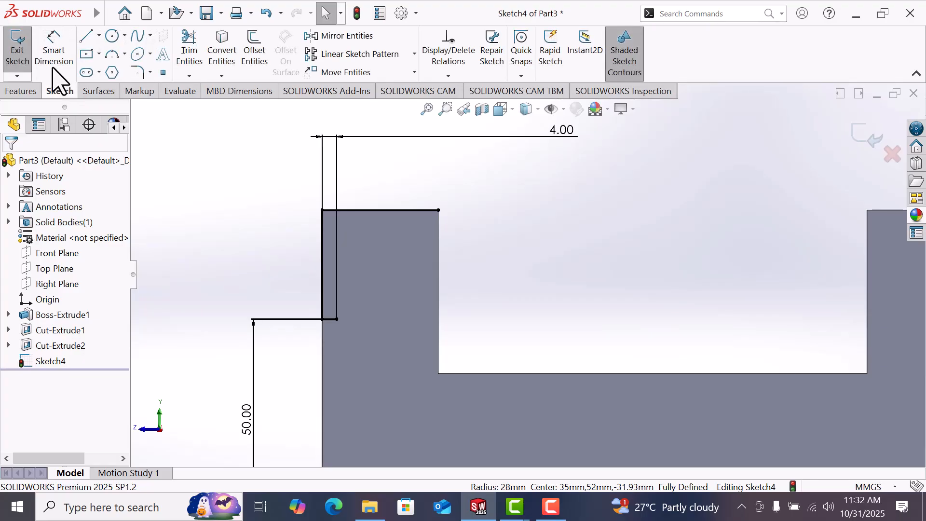
pyautogui.click(114, 53)
pyautogui.click(337, 320)
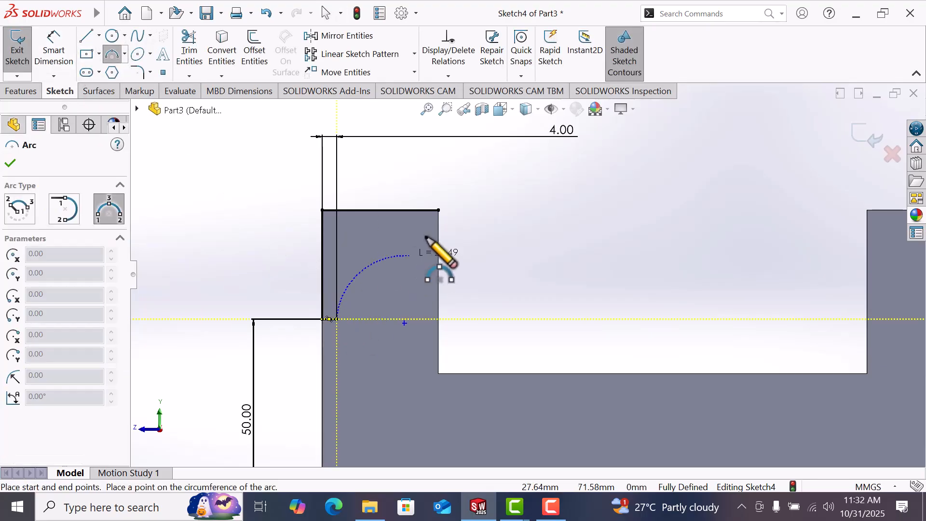
pyautogui.click(438, 210)
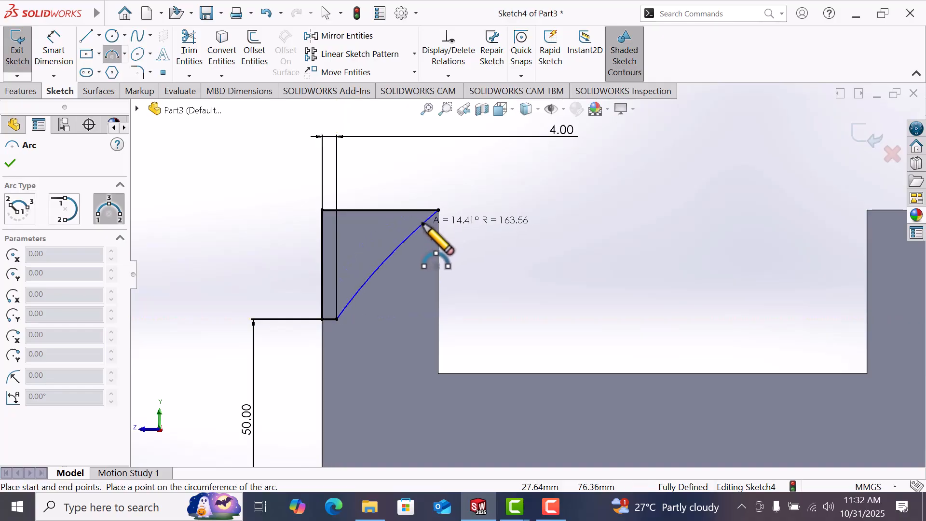
pyautogui.click(425, 224)
pyautogui.rightClick(425, 225)
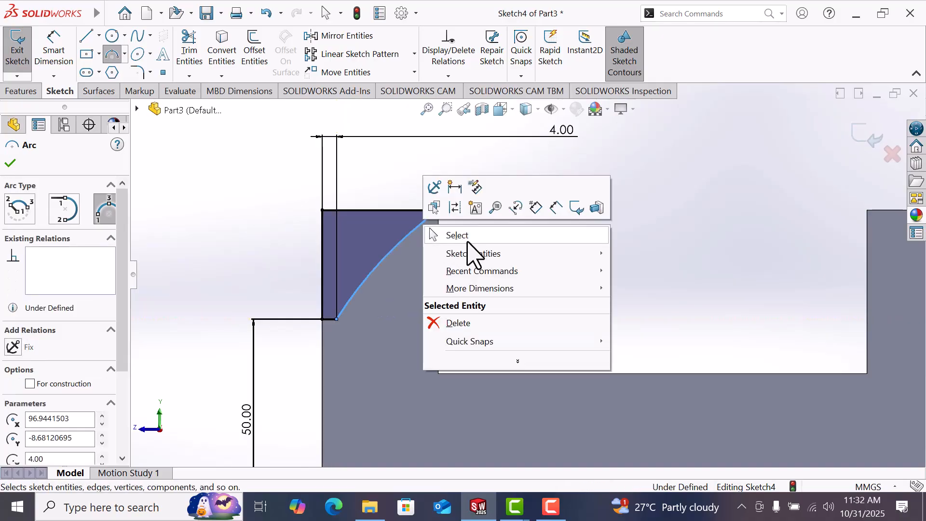
pyautogui.click(473, 241)
# Dimension the new arc's radius as 28 mm.
pyautogui.moveTo(488, 203); pyautogui.dragTo(492, 184, button='right')
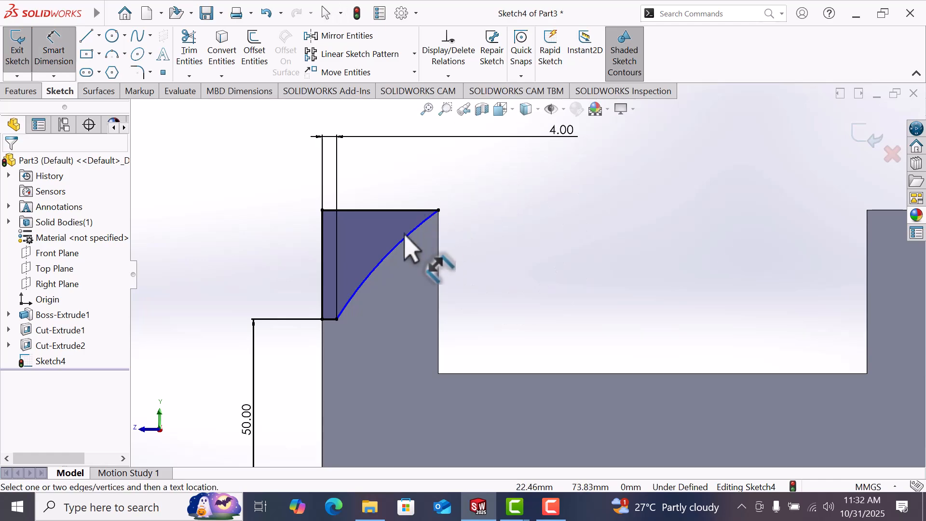
pyautogui.click(427, 222)
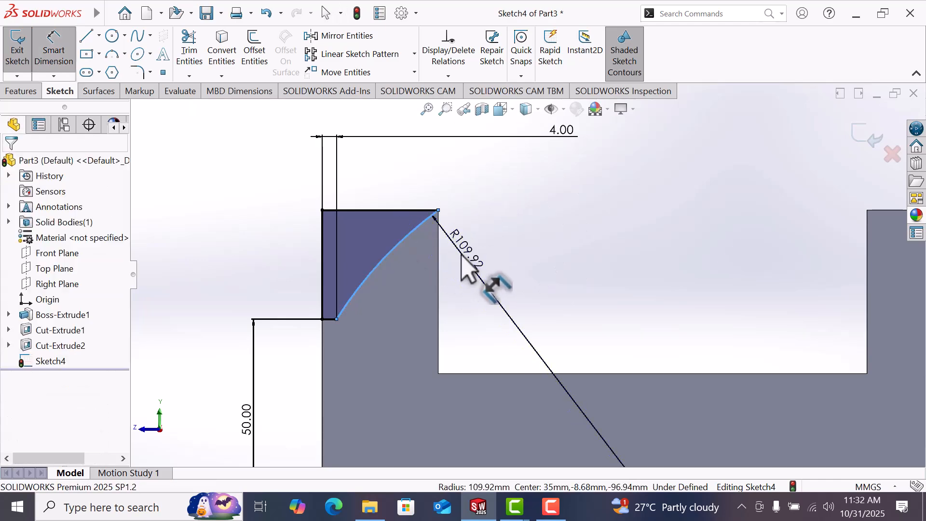
pyautogui.click(461, 254)
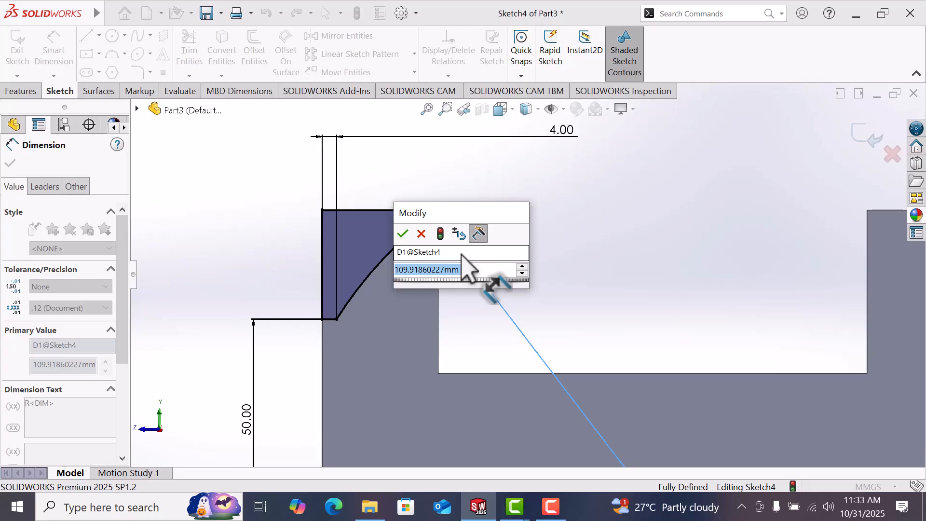
pyautogui.write('28')
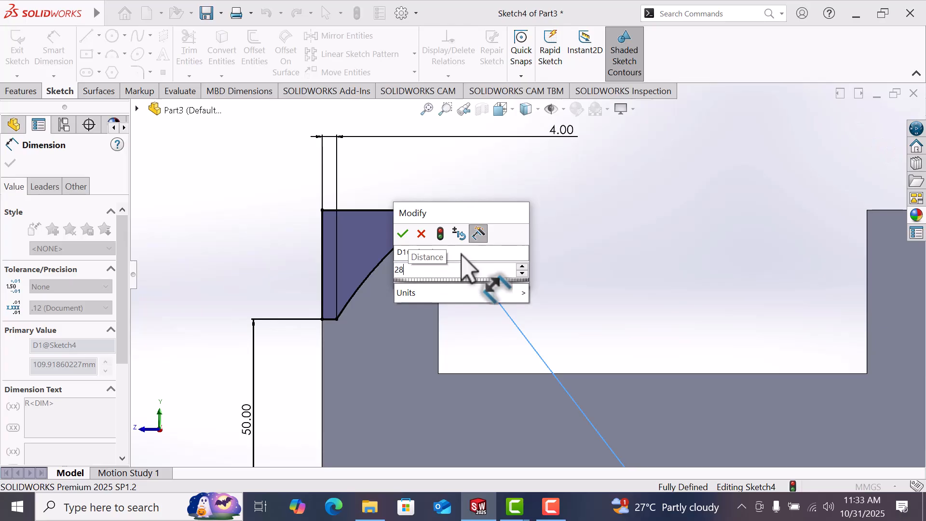
pyautogui.press('Return')
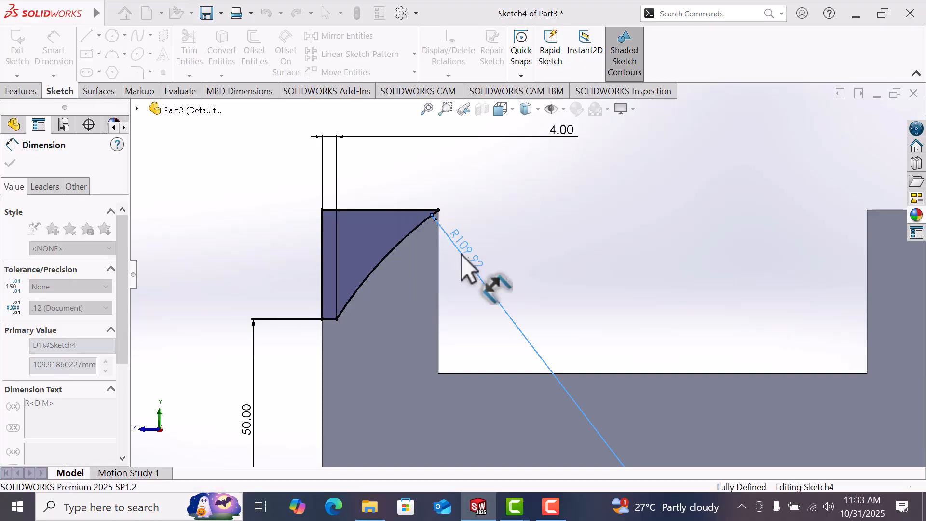
pyautogui.click(510, 256)
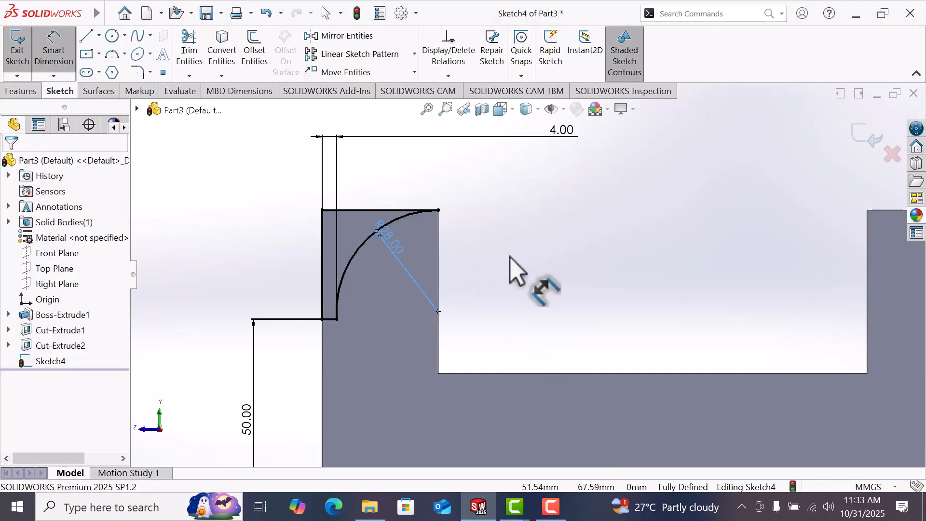
# Delete the short horizontal line's 4 mm length dimension and leave the dimension tool.
pyautogui.scroll(-2, 363, 240)
pyautogui.scroll(3, 491, 236)
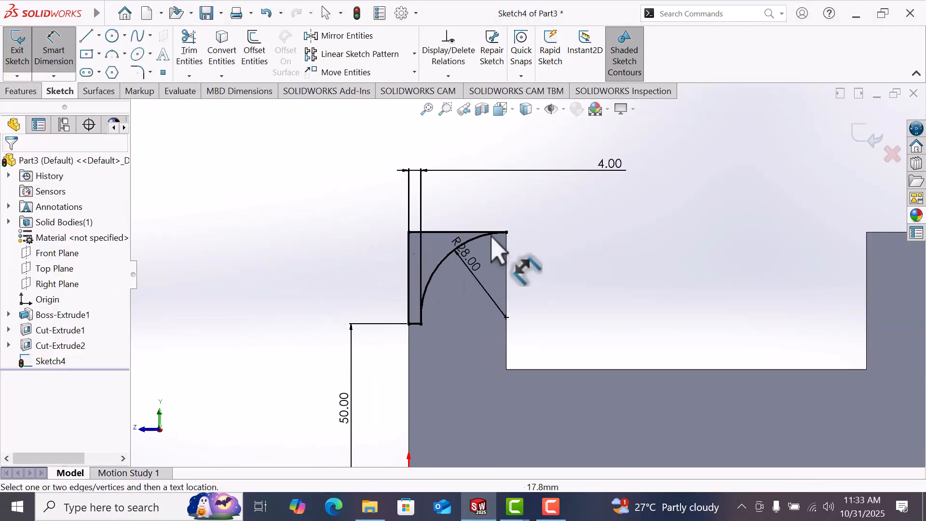
pyautogui.doubleClick(609, 173)
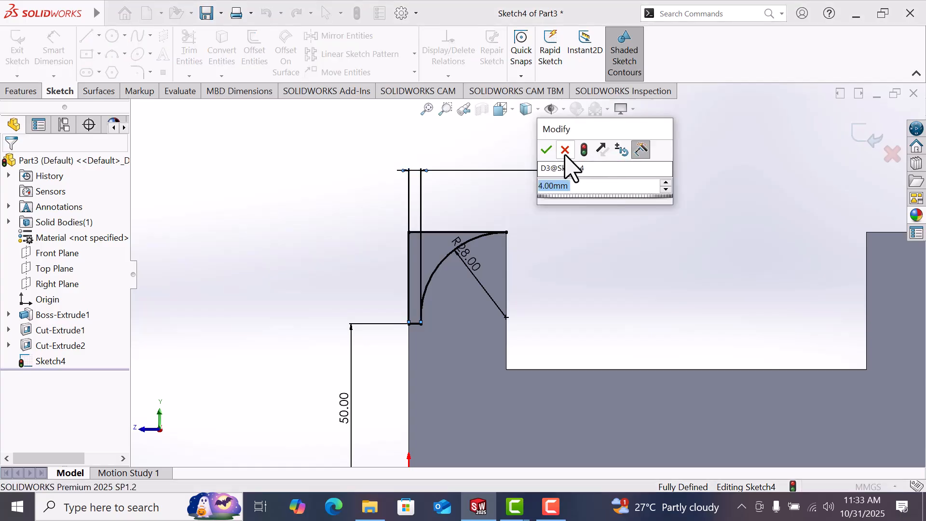
pyautogui.click(546, 149)
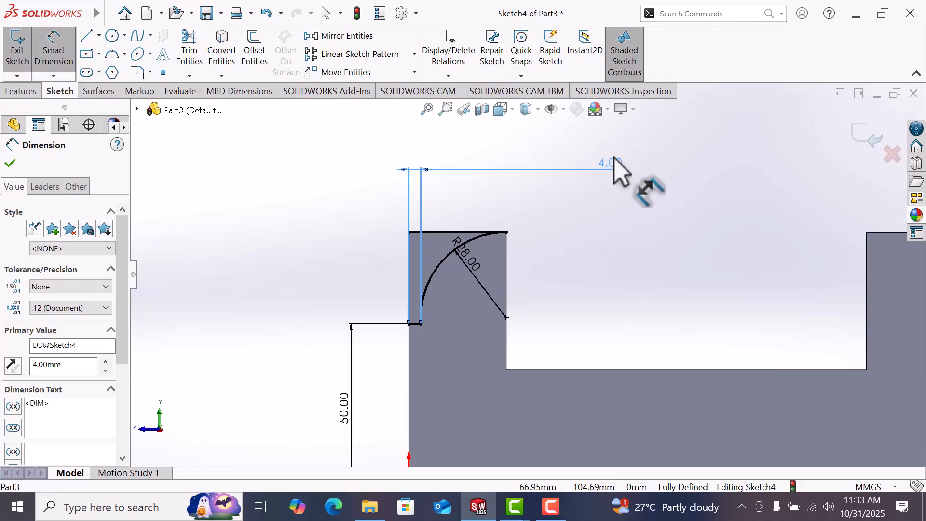
pyautogui.press('Delete')
pyautogui.rightClick(584, 288)
pyautogui.click(611, 318)
# Shift the under-defined 28 mm-radius arc so its centre sits off the upright's inner edge, over the gap.
pyautogui.scroll(-3, 454, 304)
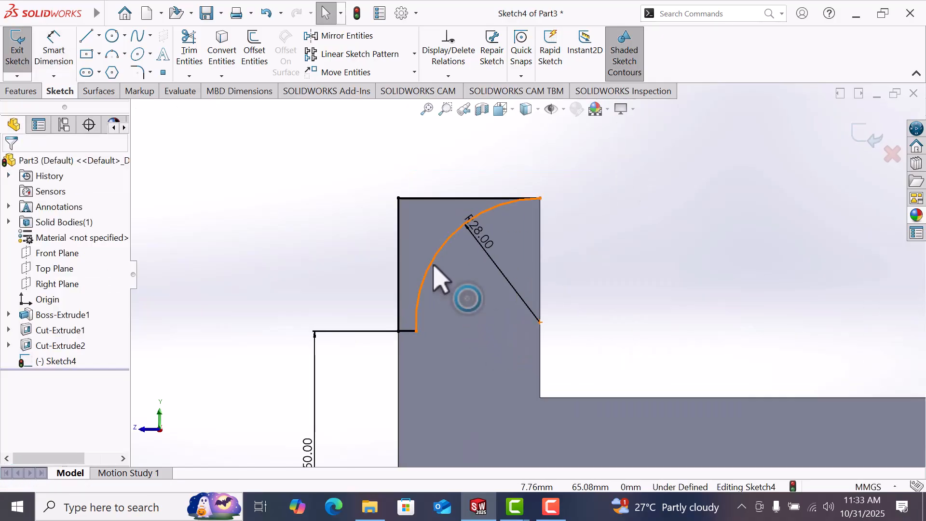
pyautogui.moveTo(434, 266); pyautogui.dragTo(438, 285)
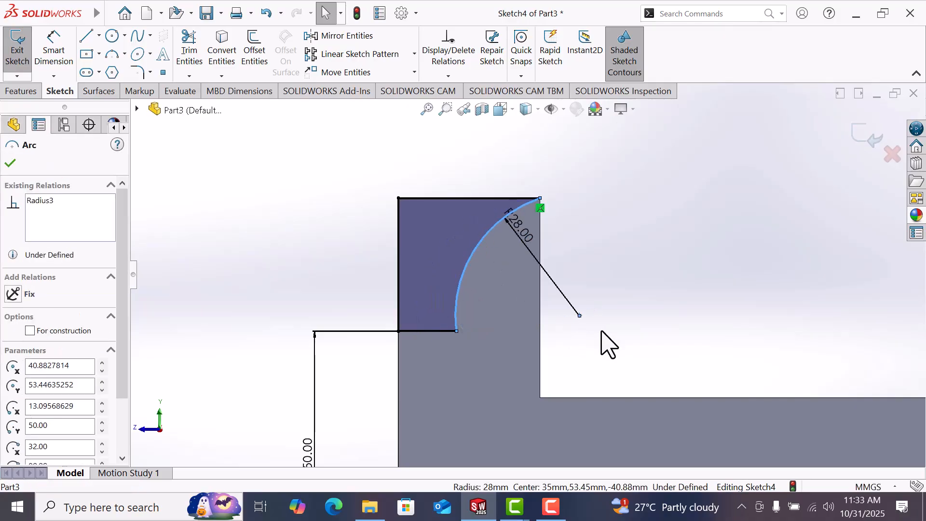
pyautogui.click(602, 339)
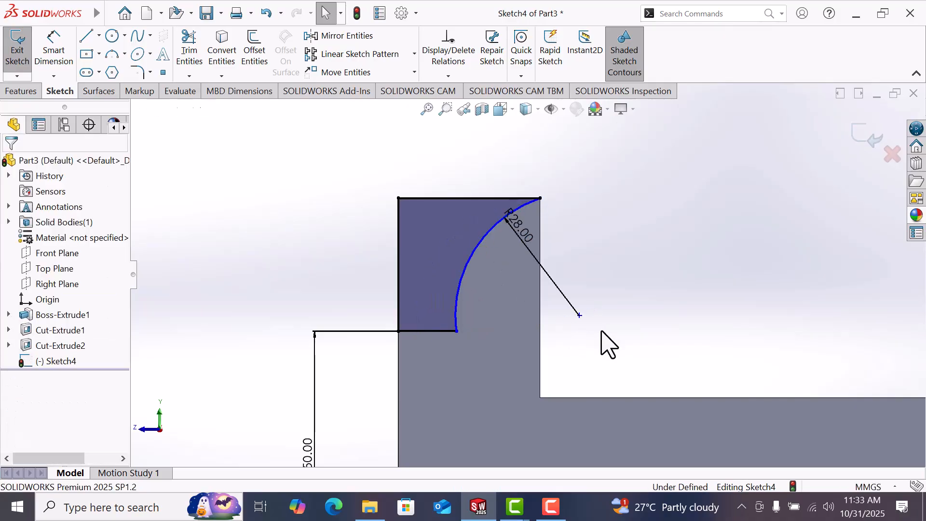
# Try a Horizontal relation between the arc's centre and the short line's inner end, and undo it.
pyautogui.click(580, 316)
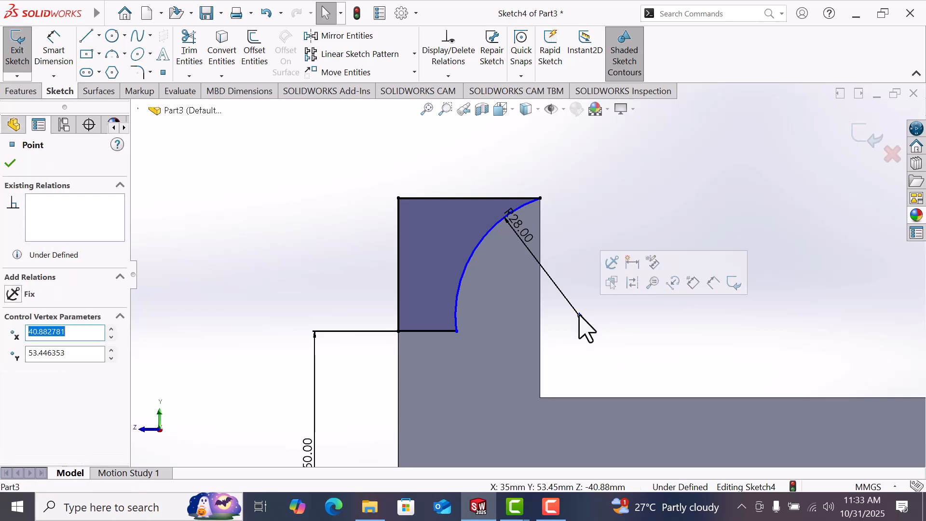
pyautogui.keyDown('ctrl'); pyautogui.click(457, 331); pyautogui.keyUp('ctrl')
pyautogui.click(20, 351)
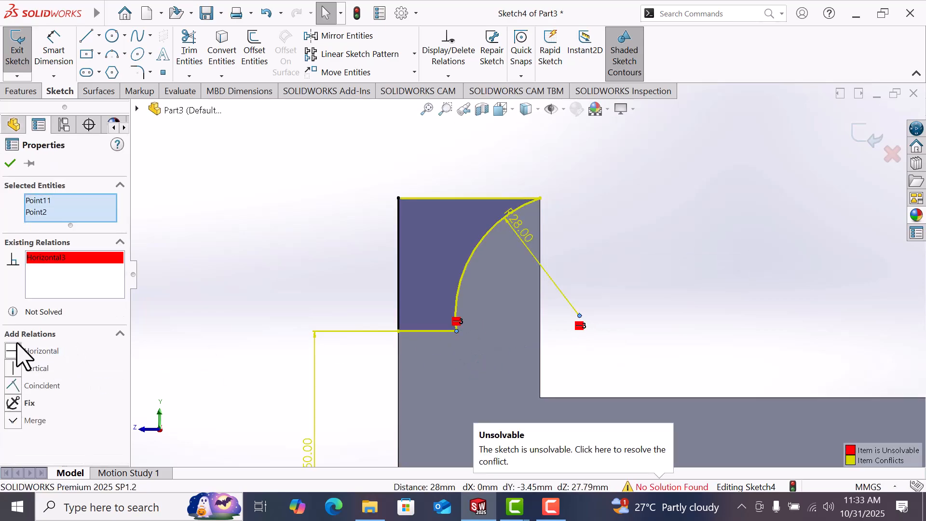
pyautogui.hotkey('ctrl', 'z')
pyautogui.click(604, 337)
# Make the arc's centre coincident with the upright's inner vertical edge and inspect the arc at the upper corner.
pyautogui.click(580, 315)
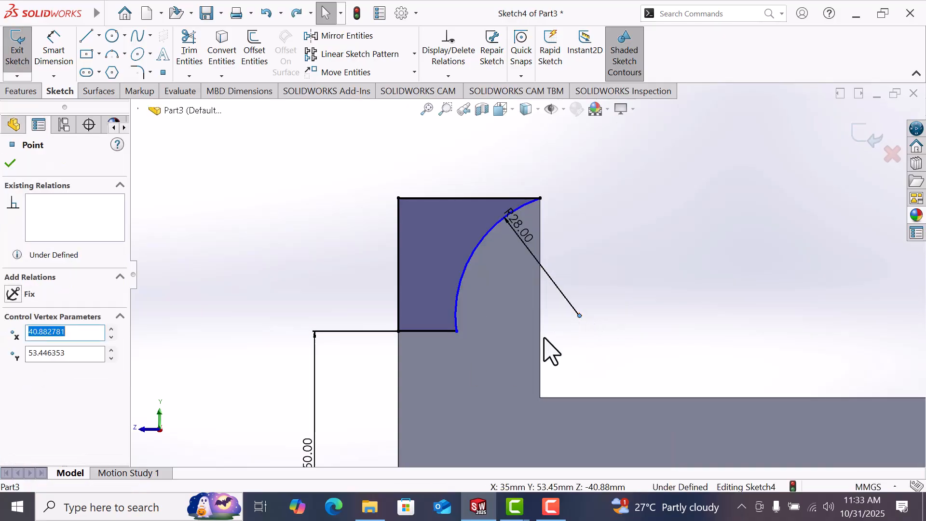
pyautogui.keyDown('ctrl'); pyautogui.click(541, 340); pyautogui.keyUp('ctrl')
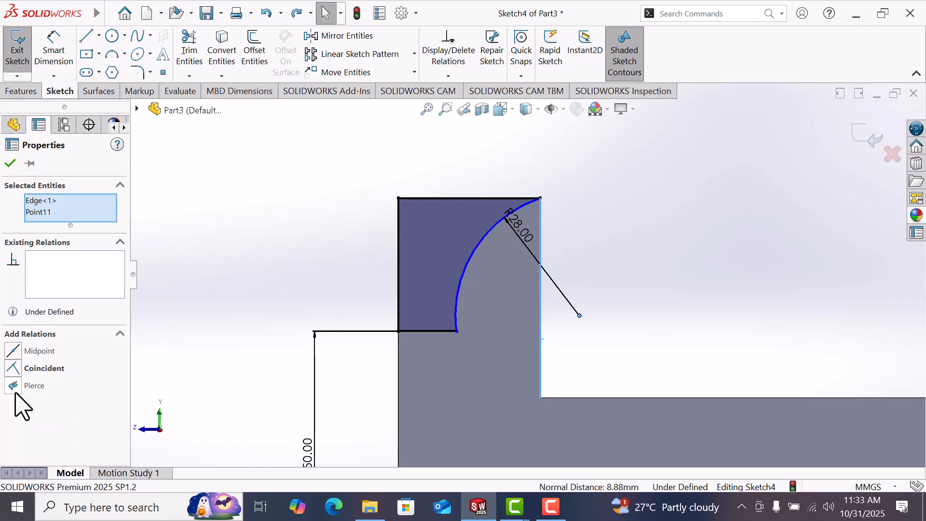
pyautogui.click(14, 369)
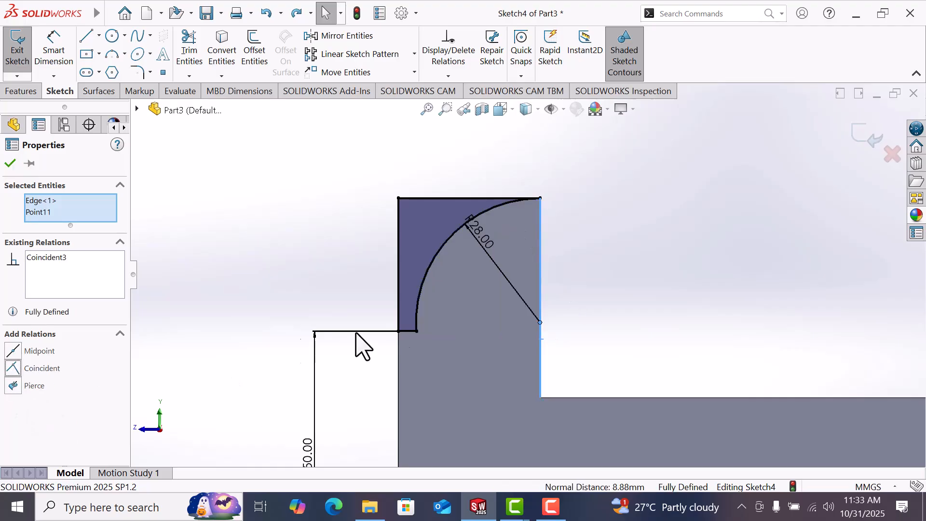
pyautogui.click(558, 207)
pyautogui.scroll(-5, 558, 207)
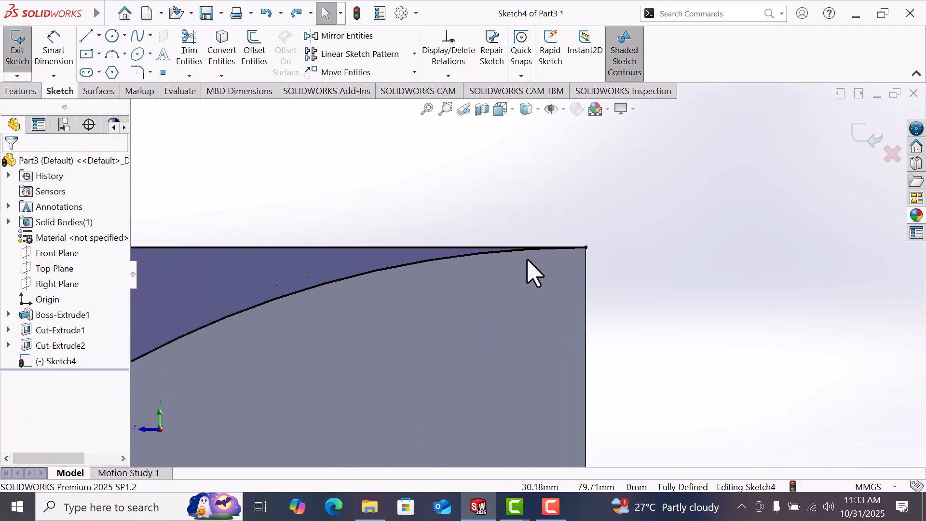
pyautogui.scroll(2, 537, 268)
# Cut-extrude the arc-sided corner profile Through All across the upright.
pyautogui.click(25, 91)
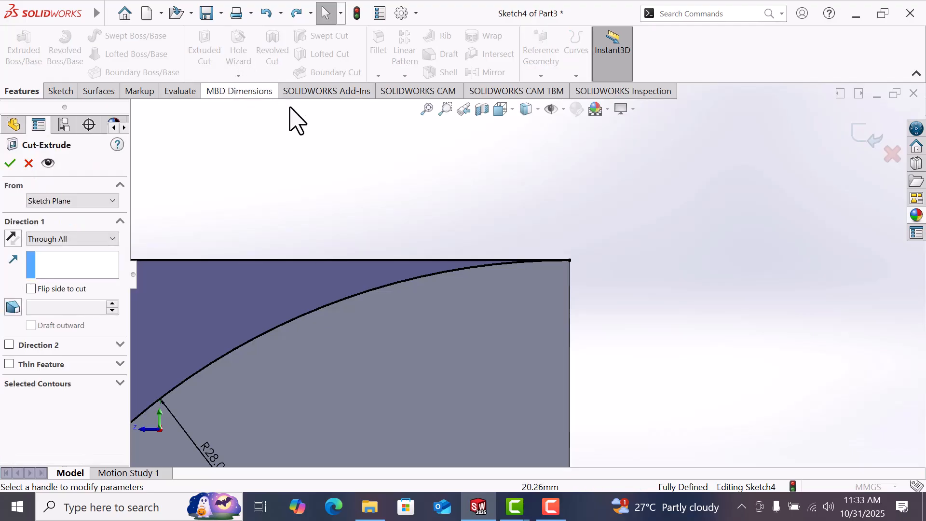
pyautogui.moveTo(391, 165)
pyautogui.mouseDown(button='middle')
pyautogui.moveTo(467, 234)
pyautogui.moveTo(443, 218)
pyautogui.mouseUp(button='middle')
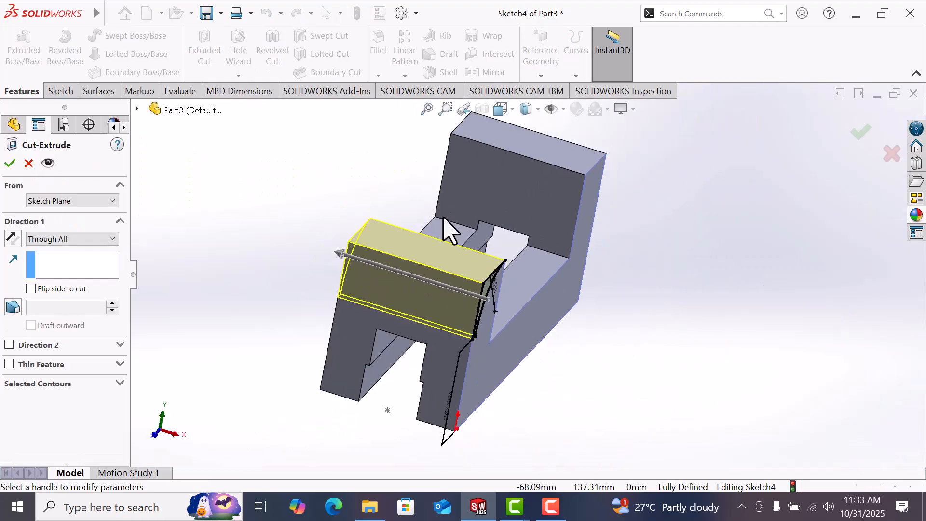
pyautogui.click(11, 164)
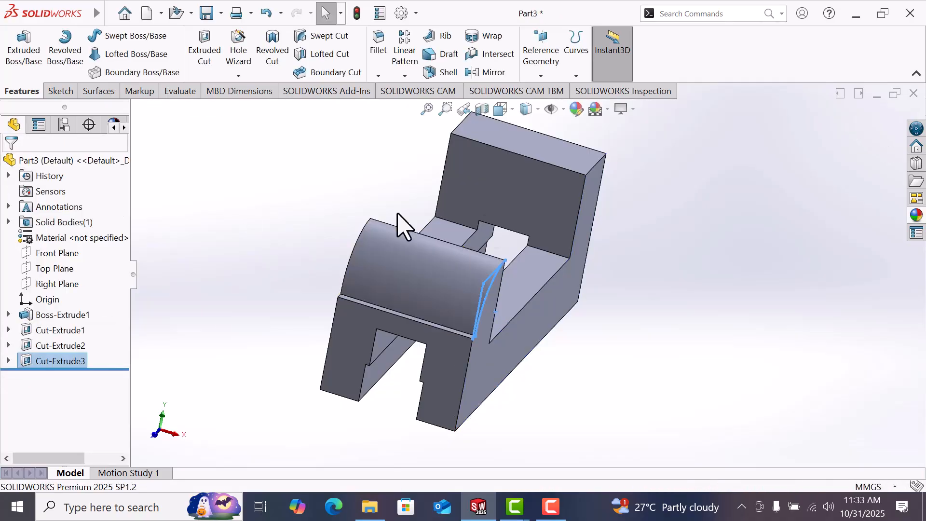
pyautogui.click(694, 242)
pyautogui.press('space')
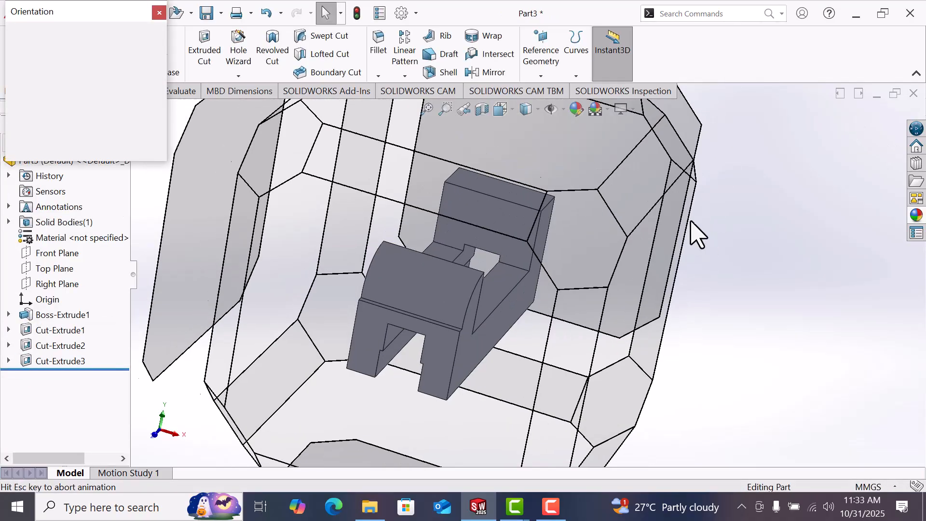
pyautogui.click(145, 55)
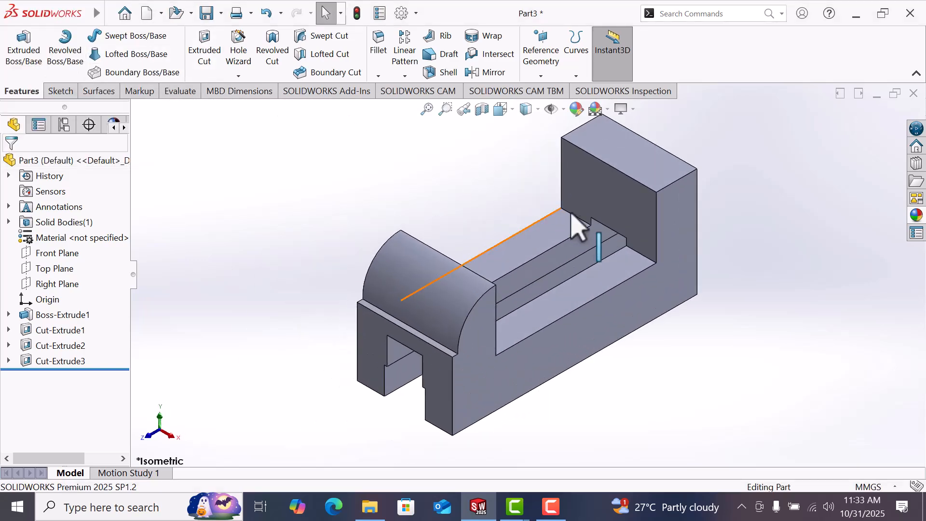
pyautogui.scroll(2, 718, 219)
pyautogui.scroll(-1, 681, 161)
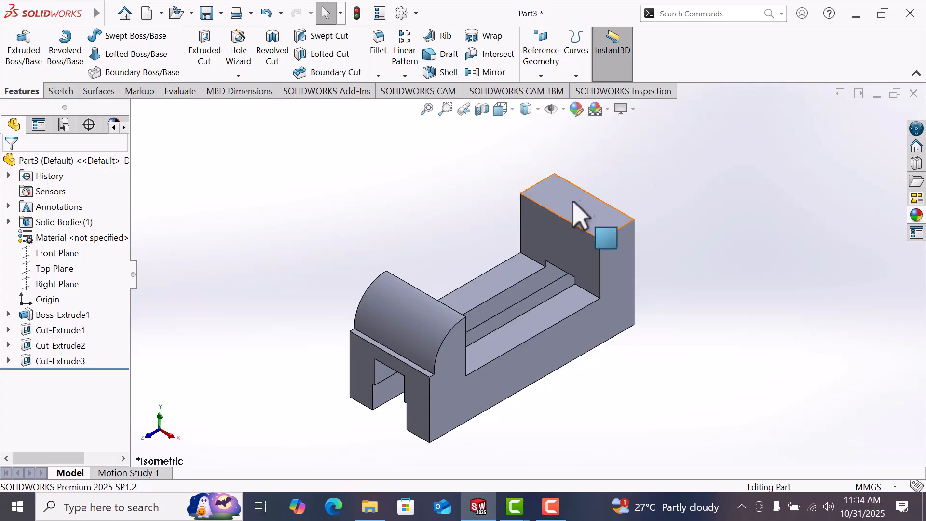
pyautogui.click(564, 232)
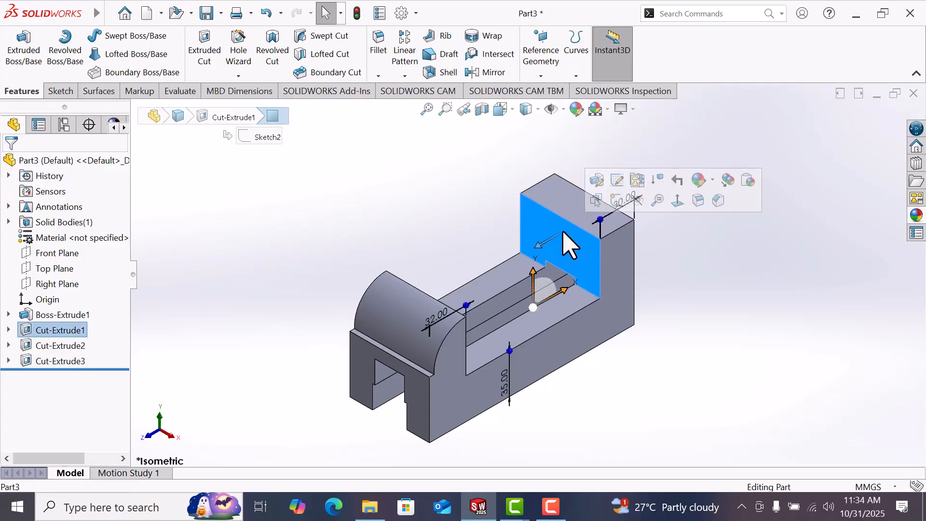
pyautogui.click(616, 203)
pyautogui.moveTo(672, 234); pyautogui.dragTo(582, 271, button='middle')
pyautogui.scroll(3, 582, 271)
pyautogui.moveTo(653, 224); pyautogui.dragTo(595, 238, button='middle')
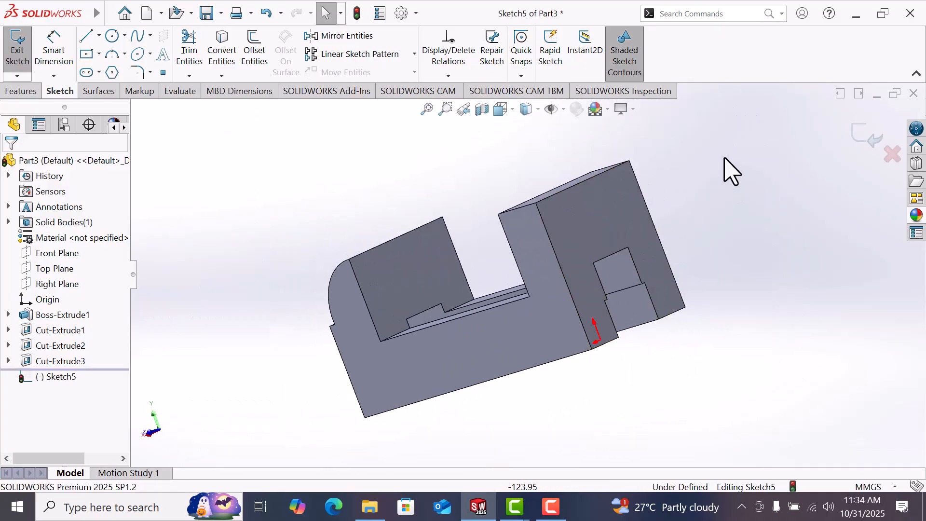
pyautogui.moveTo(731, 169); pyautogui.dragTo(700, 179, button='middle')
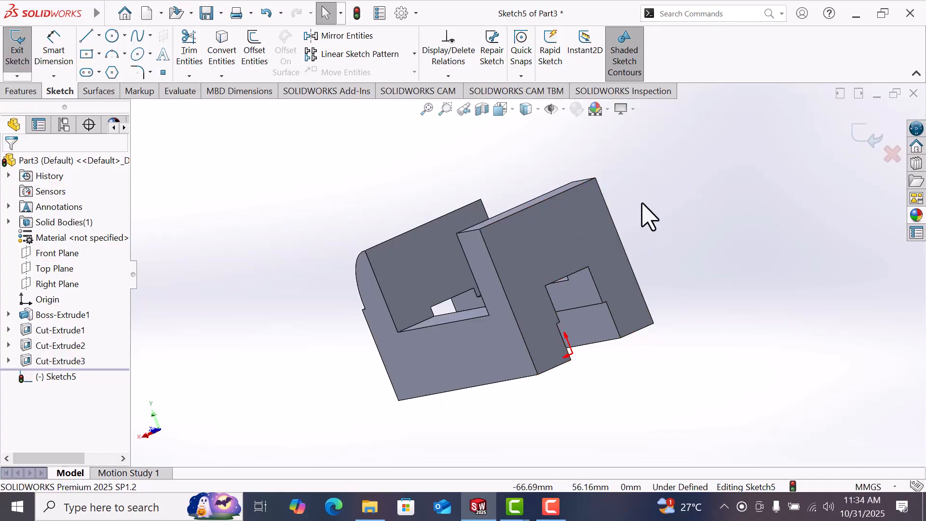
pyautogui.moveTo(649, 217); pyautogui.dragTo(848, 136, button='middle')
pyautogui.click(875, 139)
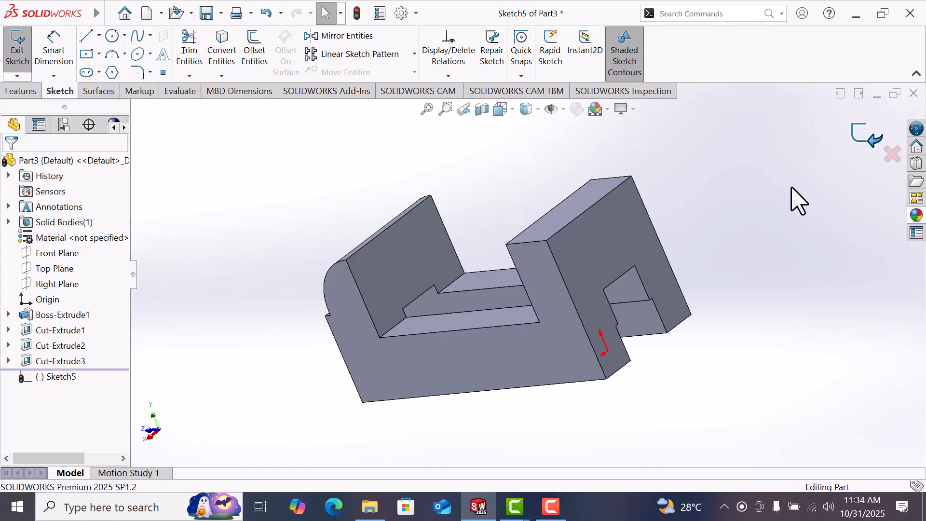
# Start a sketch on the outer end face of the square upright.
pyautogui.click(609, 238)
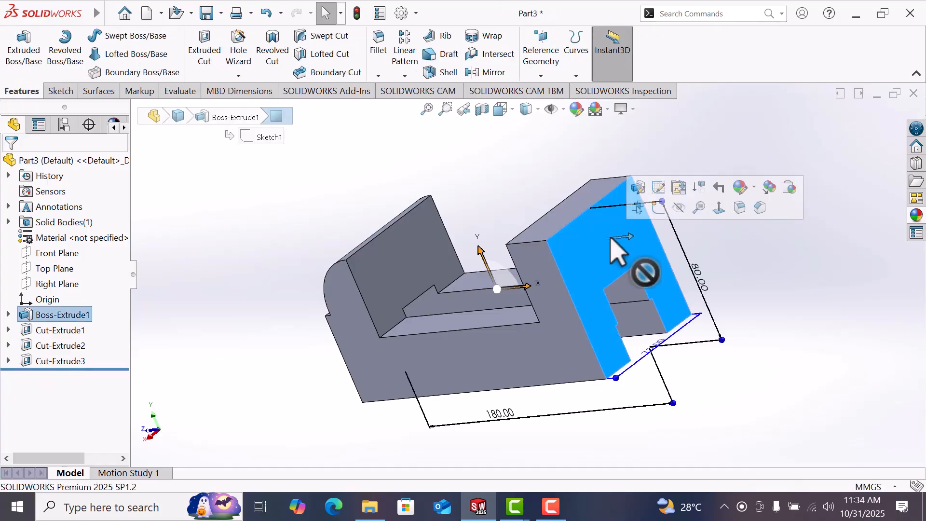
pyautogui.click(659, 209)
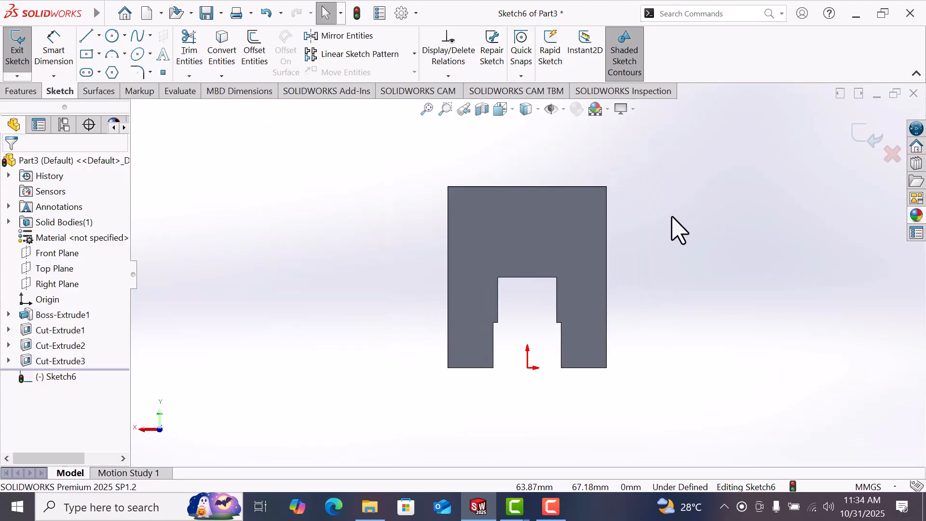
pyautogui.moveTo(677, 218); pyautogui.dragTo(746, 225, button='right')
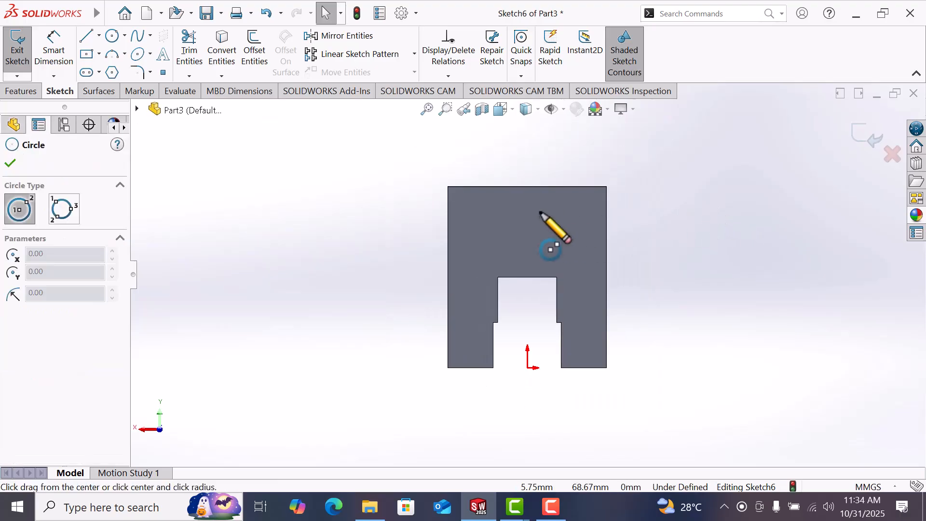
pyautogui.click(527, 186)
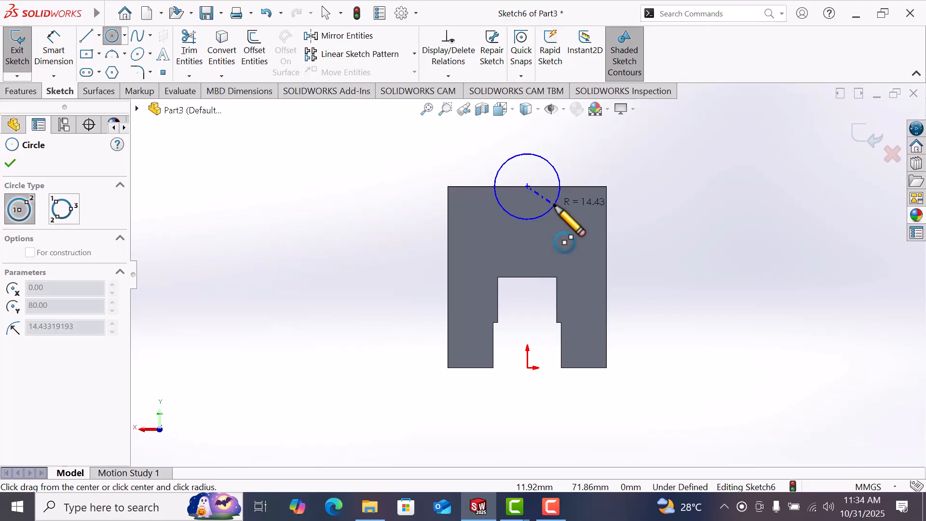
pyautogui.press('Escape')
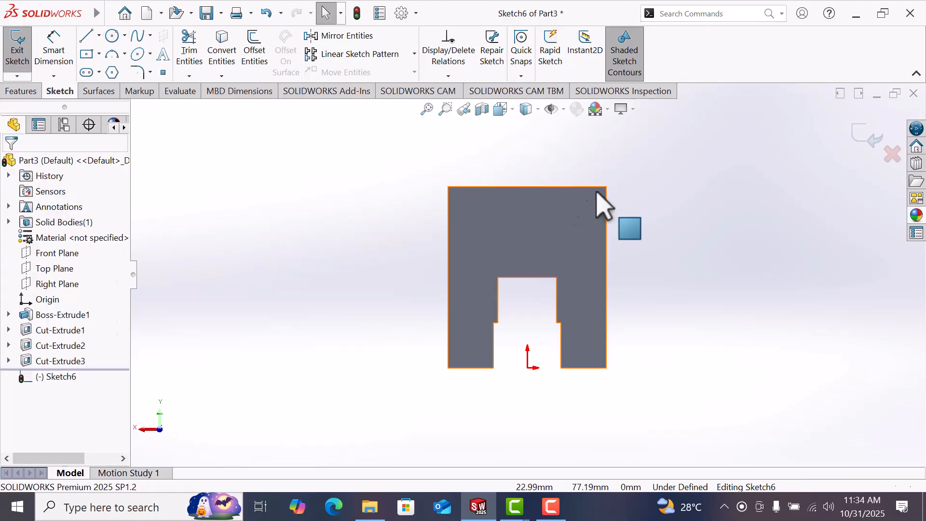
# Draw a circle of about 23.8 mm radius above the slot, centred vertically above the origin.
pyautogui.moveTo(723, 194); pyautogui.dragTo(837, 220, button='right')
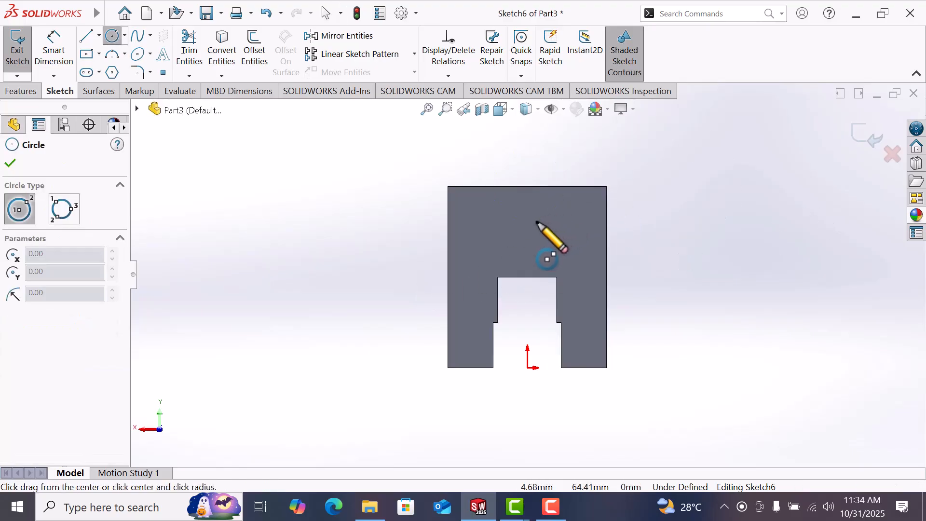
pyautogui.click(528, 219)
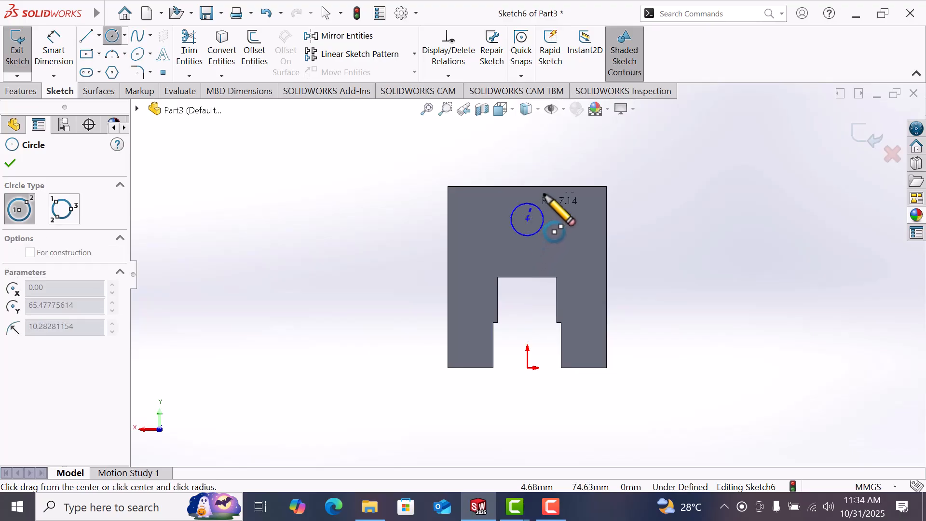
pyautogui.click(554, 172)
pyautogui.rightClick(554, 173)
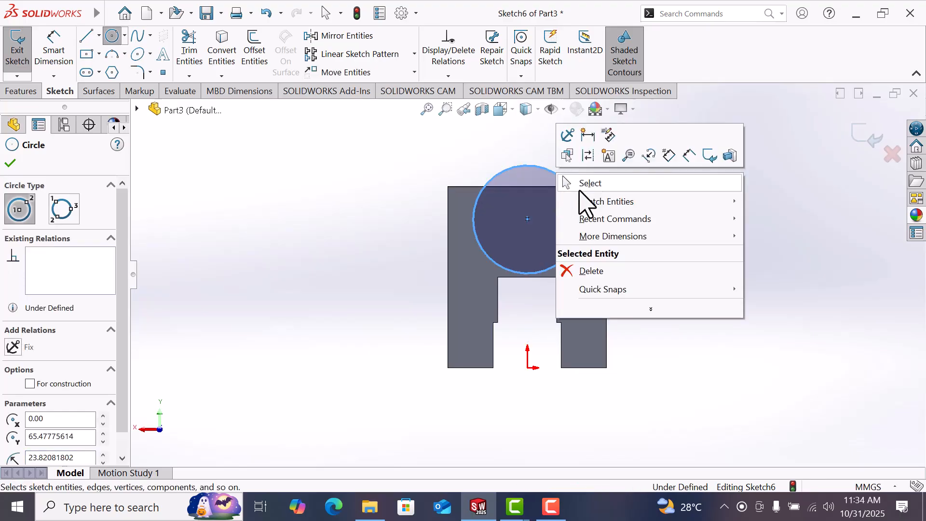
pyautogui.click(601, 183)
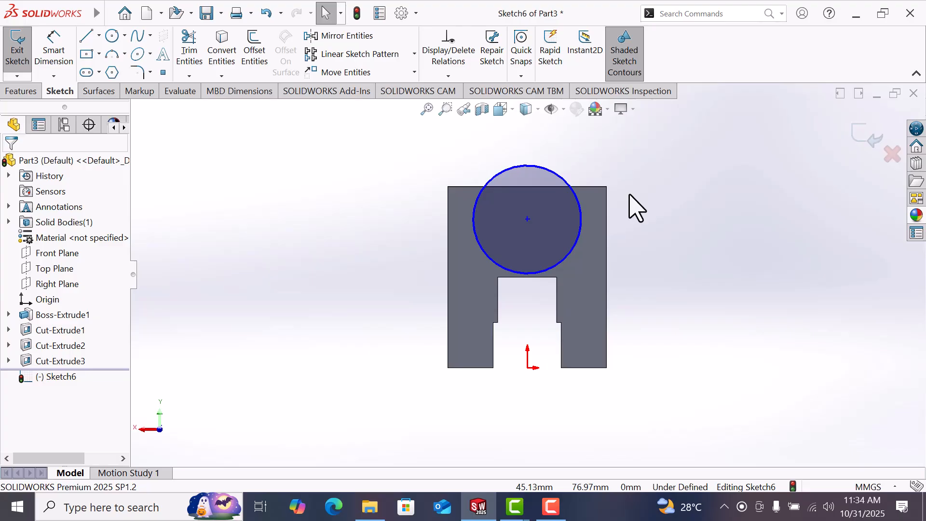
# Dimension the circle's centre 55 mm above the block's bottom edge.
pyautogui.moveTo(699, 253); pyautogui.dragTo(677, 149, button='right')
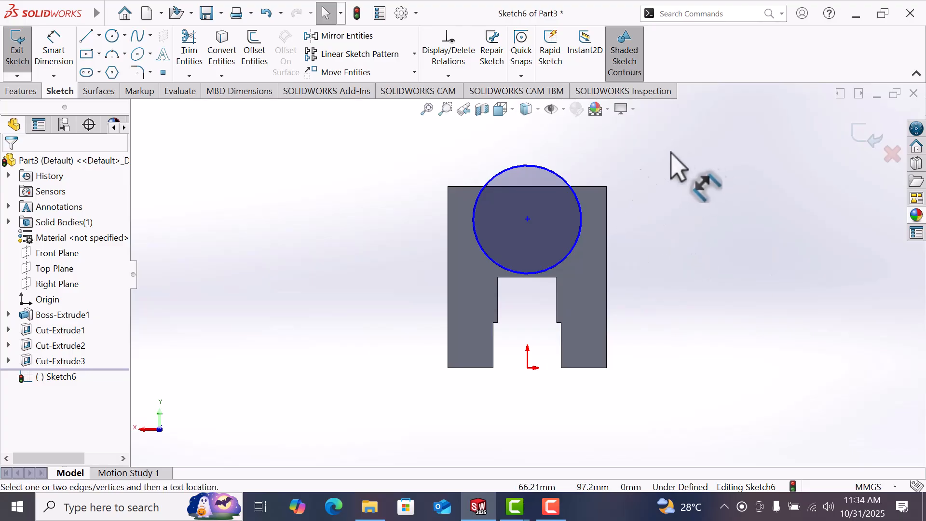
pyautogui.click(528, 219)
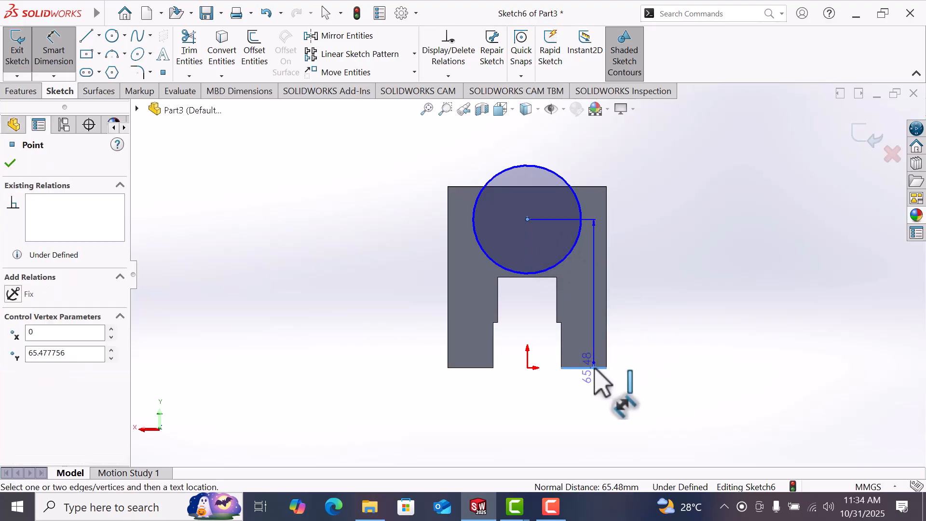
pyautogui.click(684, 323)
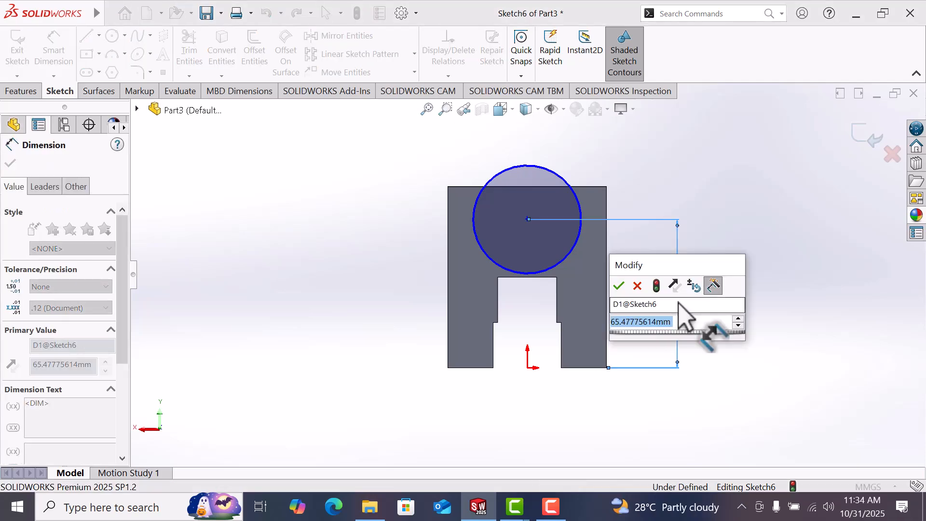
pyautogui.write('55')
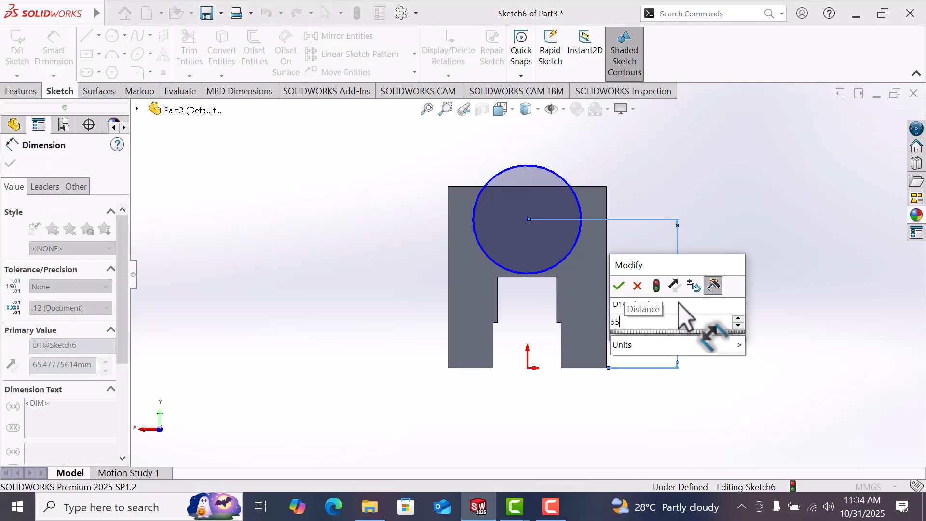
pyautogui.press('Return')
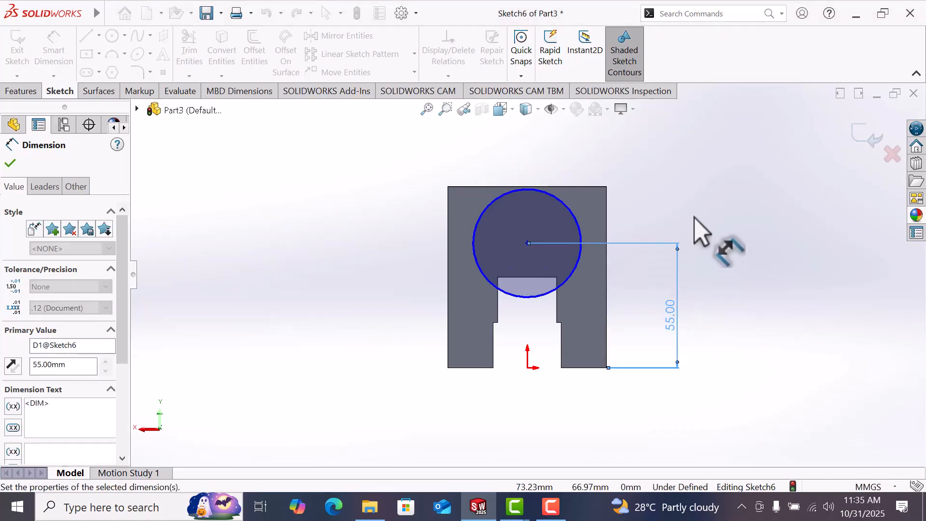
pyautogui.click(693, 210)
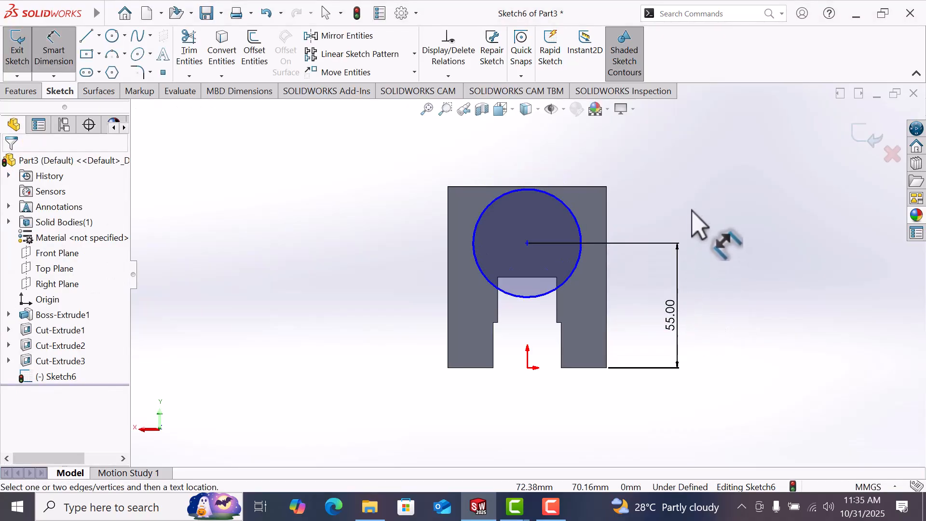
# Dimension the circle's diameter 30 mm.
pyautogui.click(581, 226)
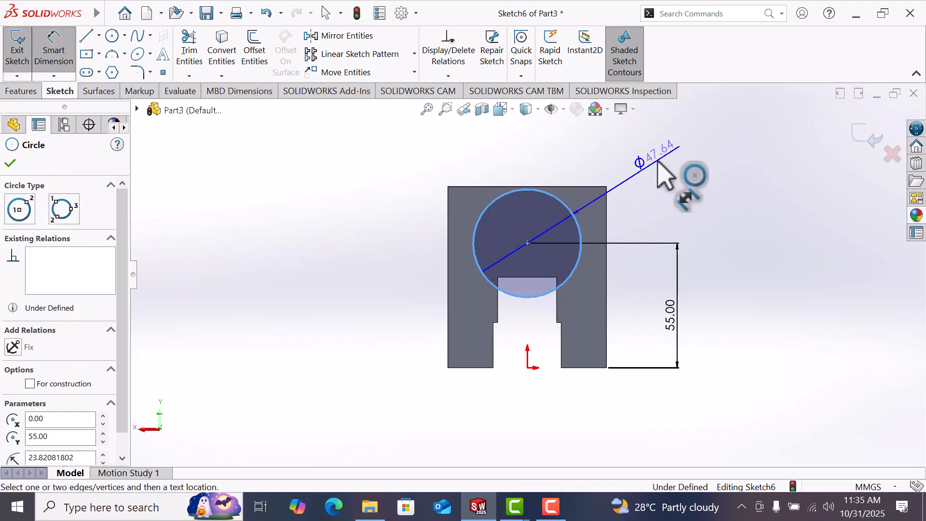
pyautogui.click(665, 173)
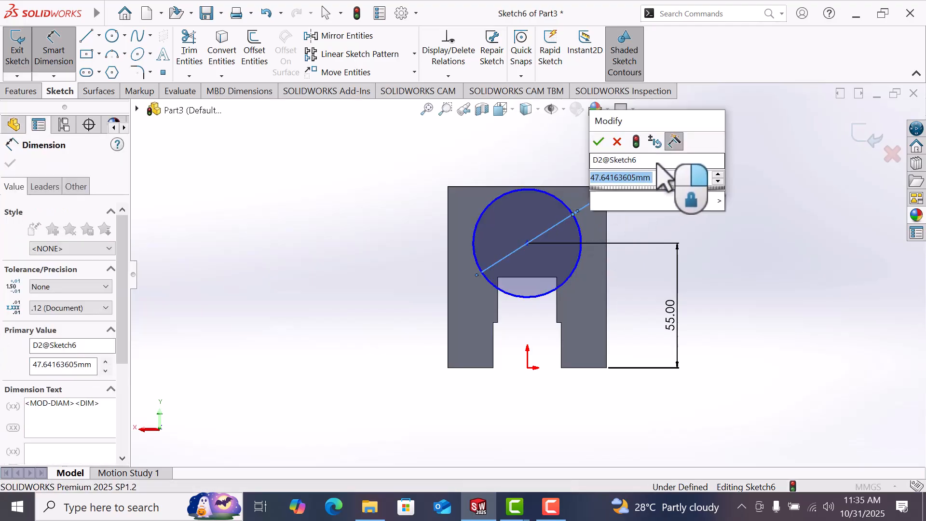
pyautogui.write('30')
pyautogui.press('Return')
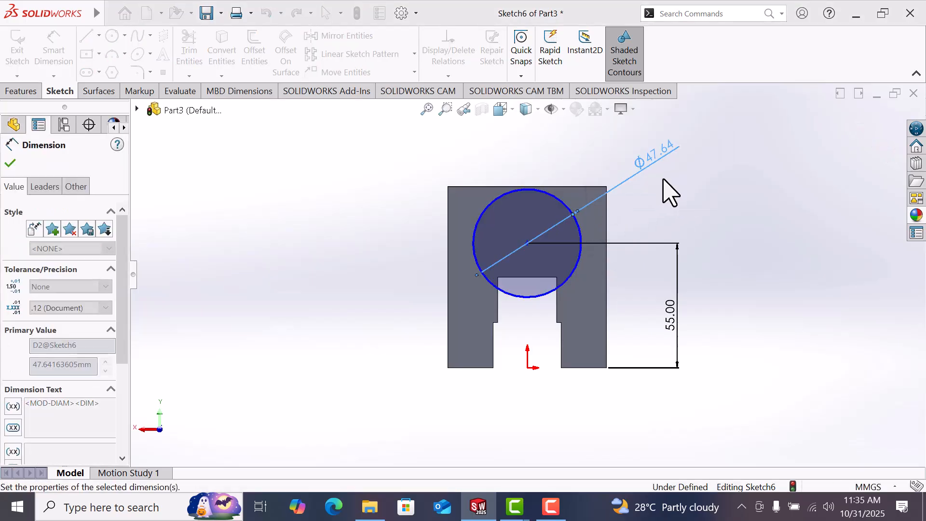
pyautogui.rightClick(669, 184)
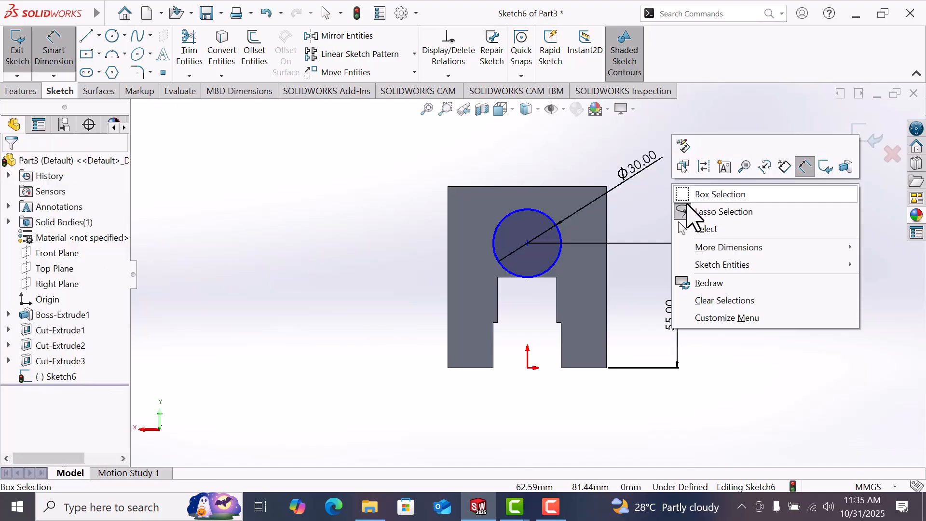
pyautogui.click(703, 230)
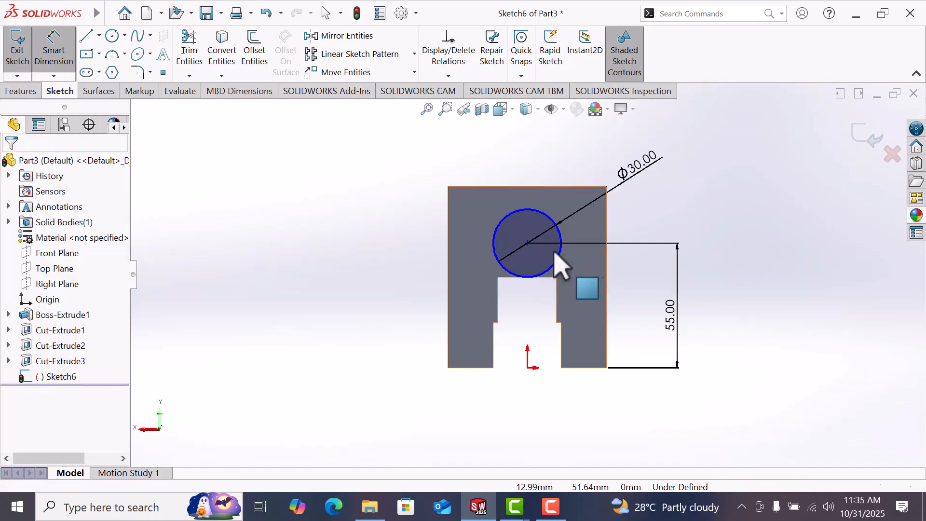
# Add a Vertical relation between the circle's centre and the origin.
pyautogui.click(528, 244)
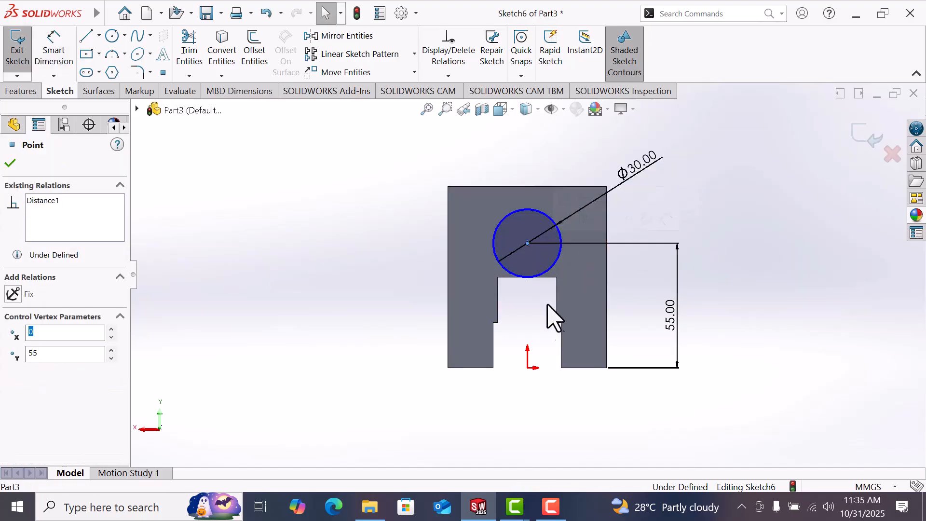
pyautogui.keyDown('ctrl'); pyautogui.click(528, 369); pyautogui.keyUp('ctrl')
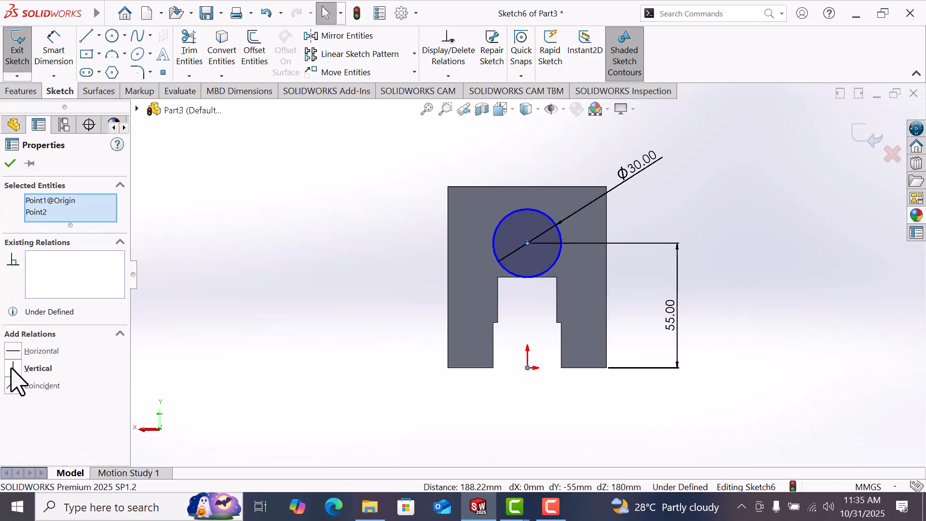
pyautogui.click(12, 369)
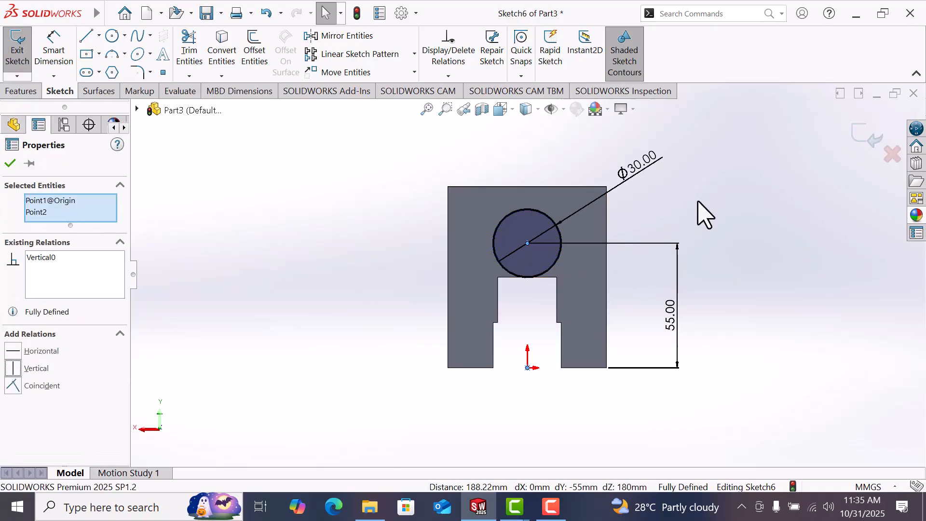
pyautogui.click(705, 211)
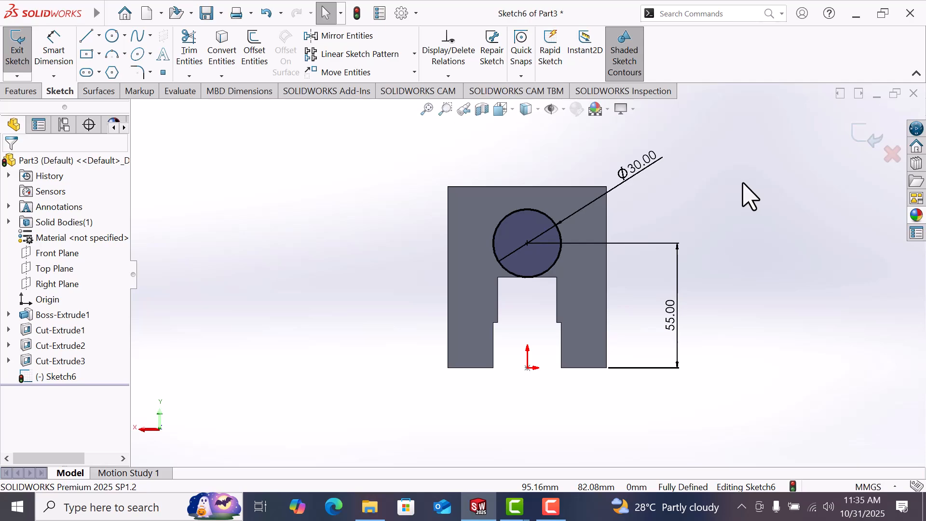
# Draw connected lines from one side of the circle at centre height, around the upright's two upper corners, to the circle's opposite side.
pyautogui.press('l')
pyautogui.click(493, 244)
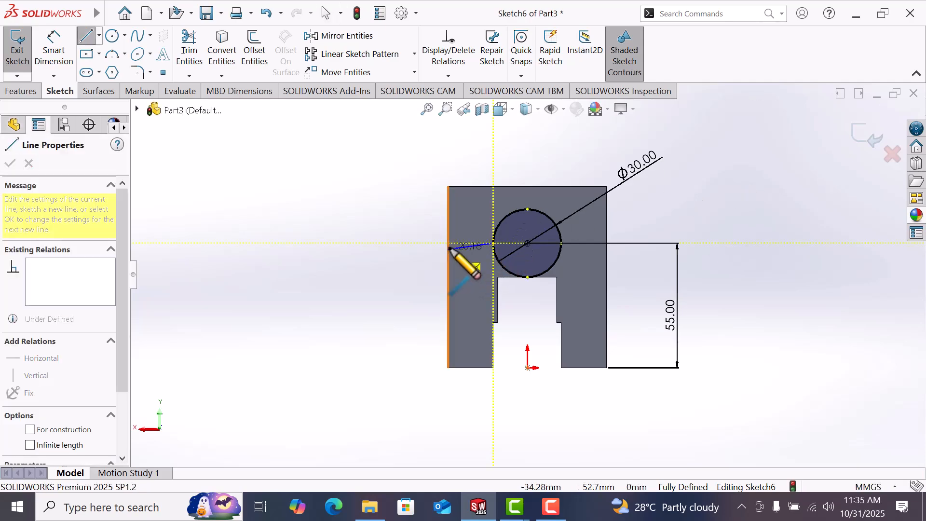
pyautogui.click(447, 244)
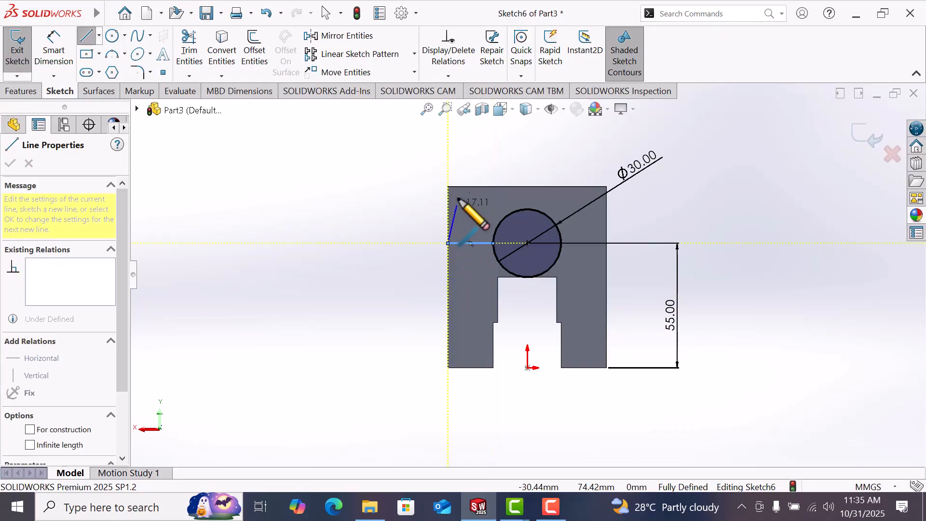
pyautogui.click(448, 186)
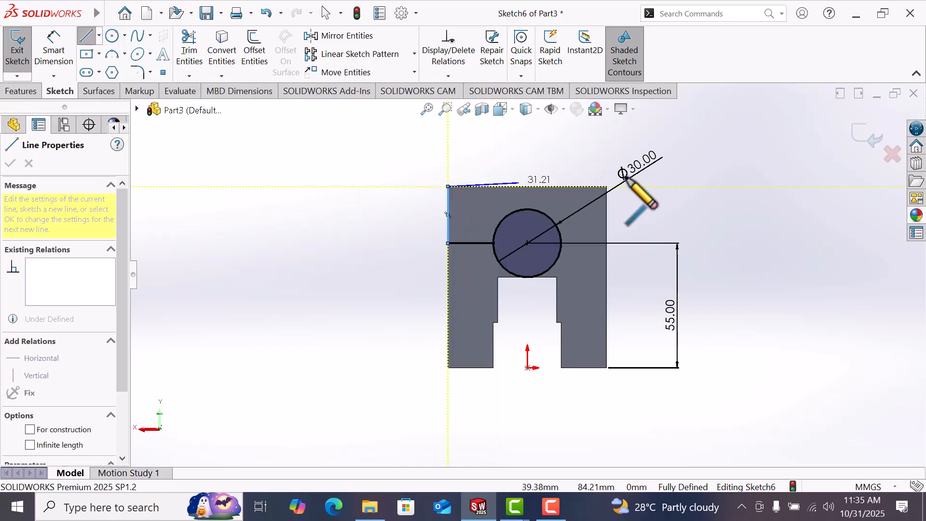
pyautogui.click(607, 187)
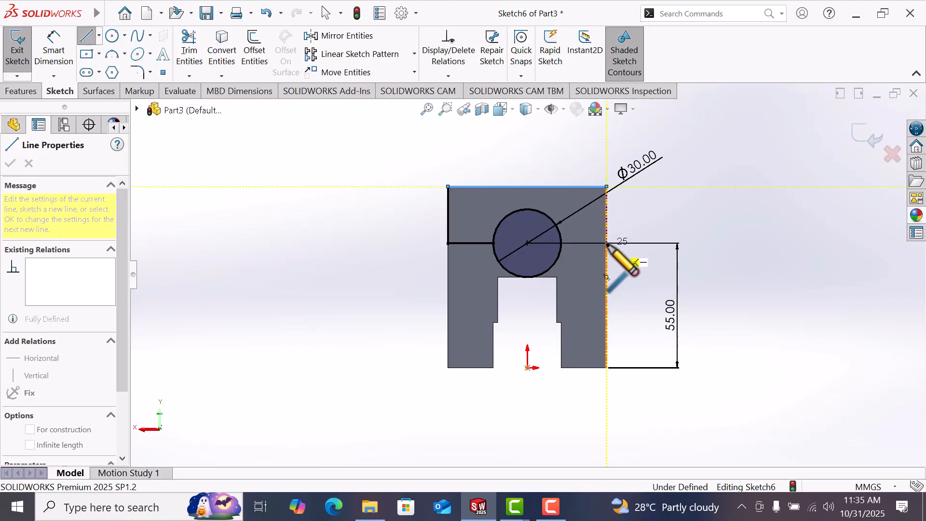
pyautogui.click(607, 244)
pyautogui.click(561, 243)
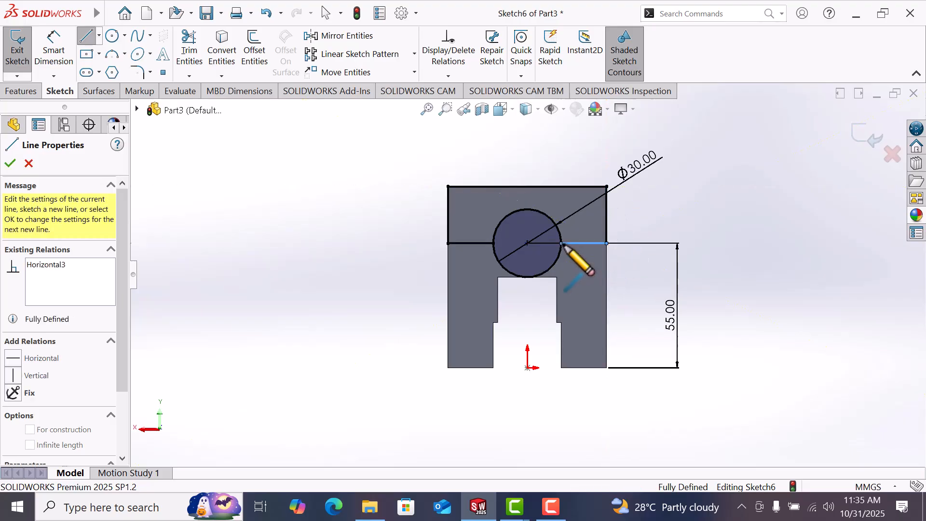
pyautogui.rightClick(590, 252)
pyautogui.click(600, 256)
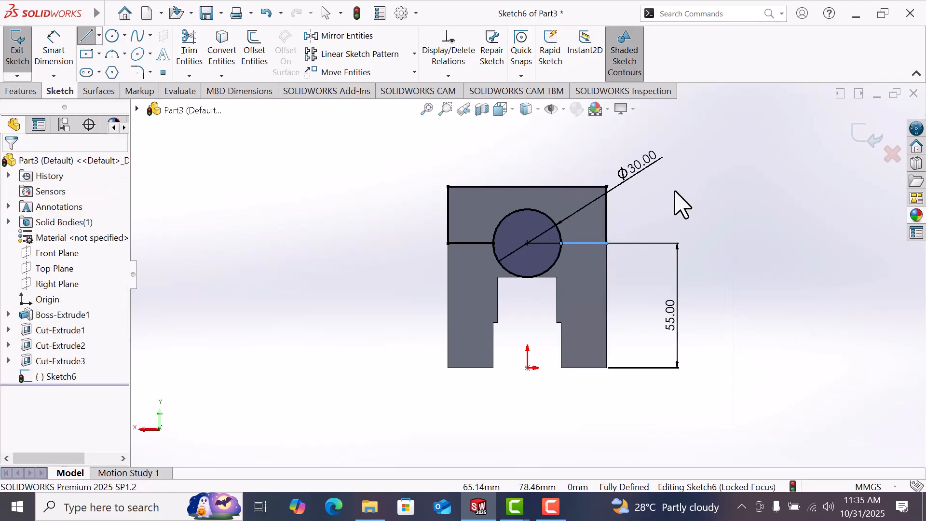
# Trim away the lower half of the circle with Trim to closest, closing the profile above the arc.
pyautogui.click(39, 92)
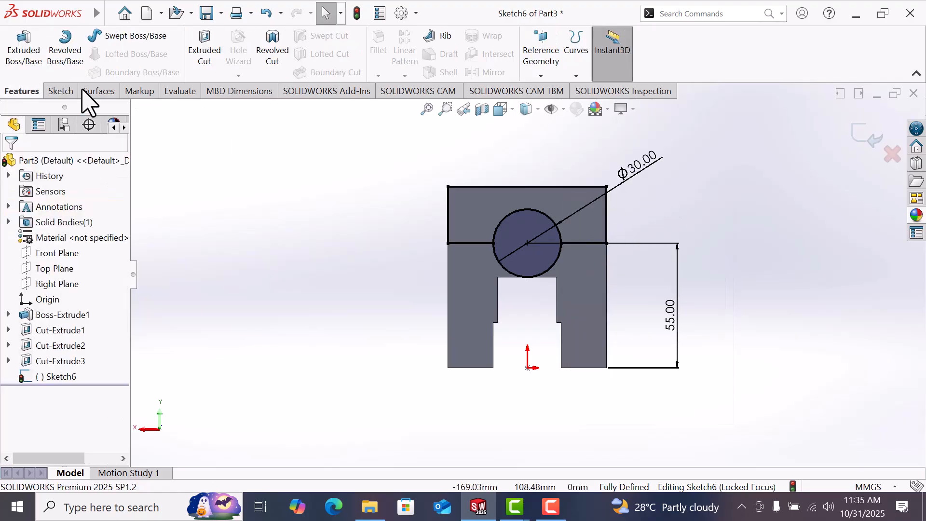
pyautogui.click(61, 92)
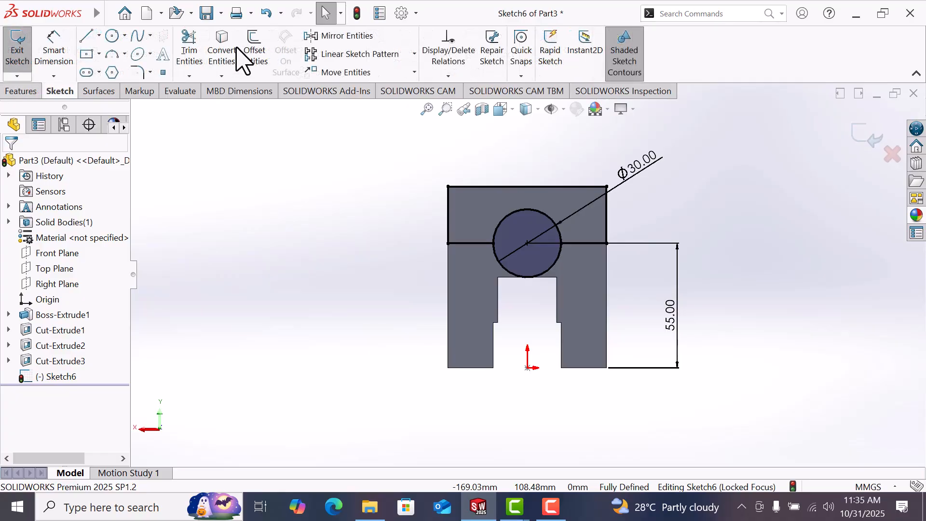
pyautogui.click(189, 53)
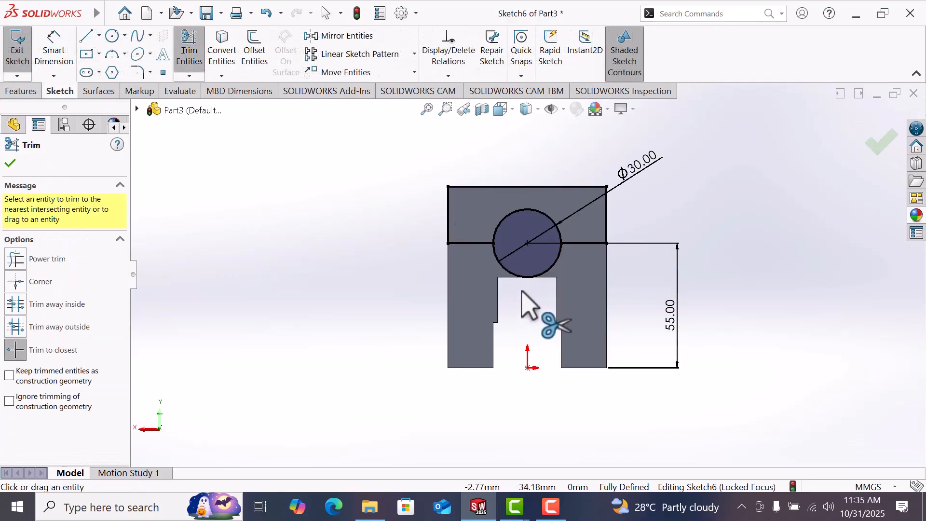
pyautogui.click(531, 278)
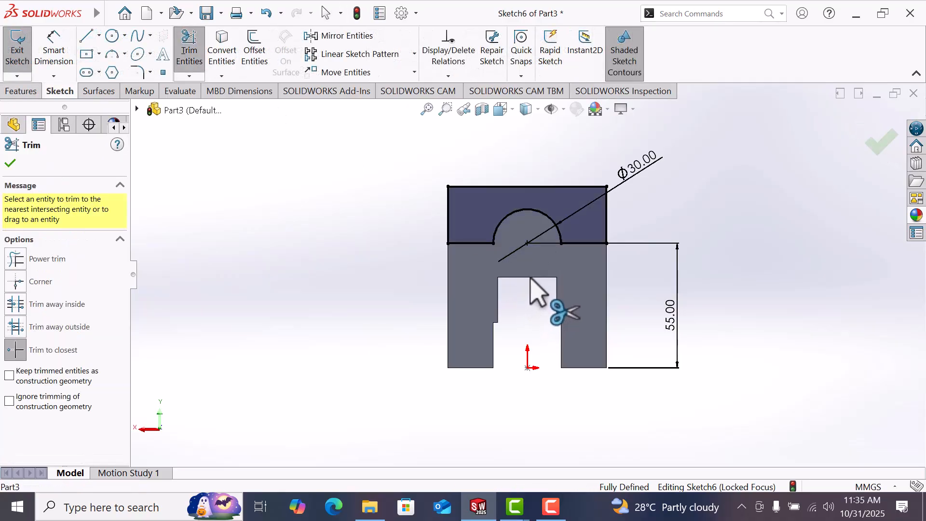
pyautogui.click(11, 164)
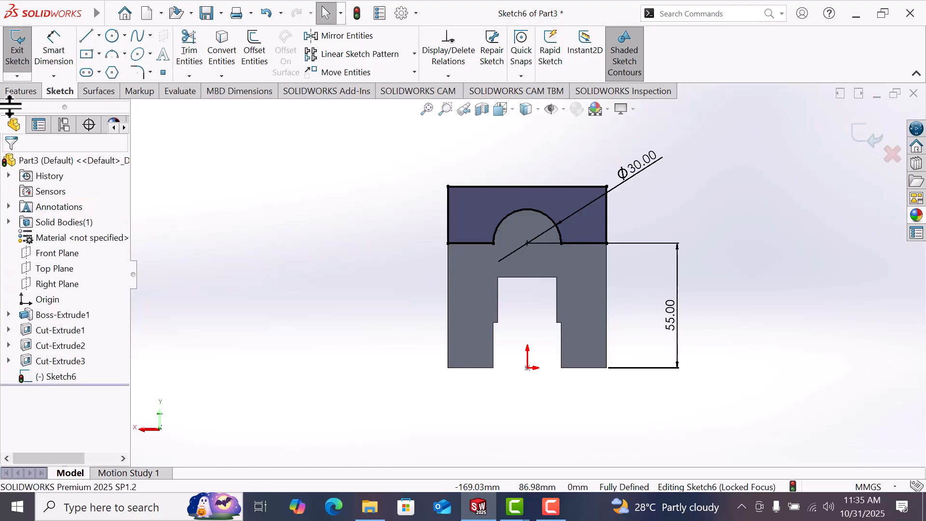
# Cut-extrude the profile above the arc Up To Next, through the square upright only.
pyautogui.click(14, 91)
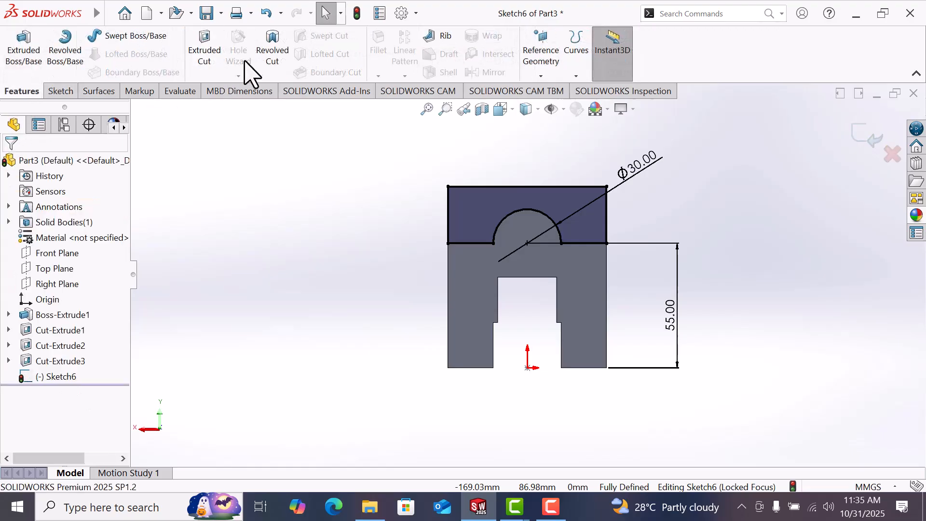
pyautogui.click(205, 53)
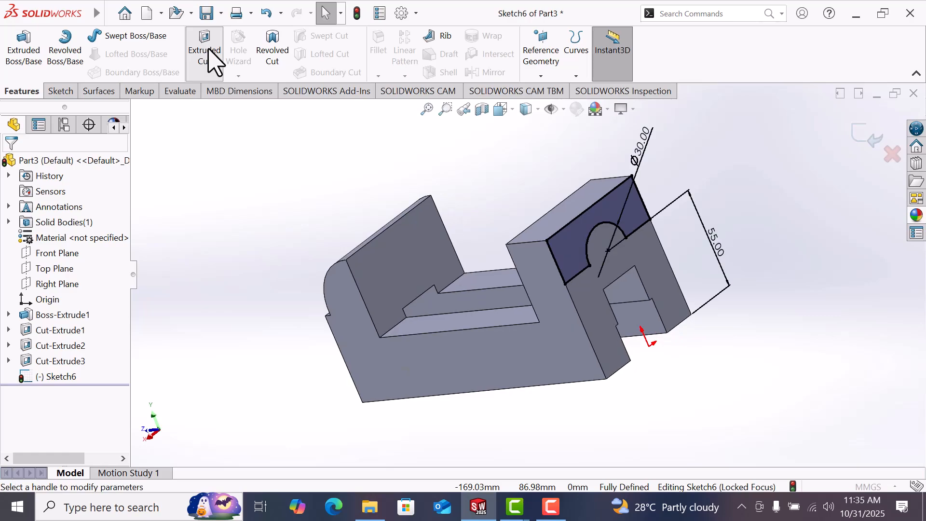
pyautogui.moveTo(362, 184); pyautogui.dragTo(376, 185, button='middle')
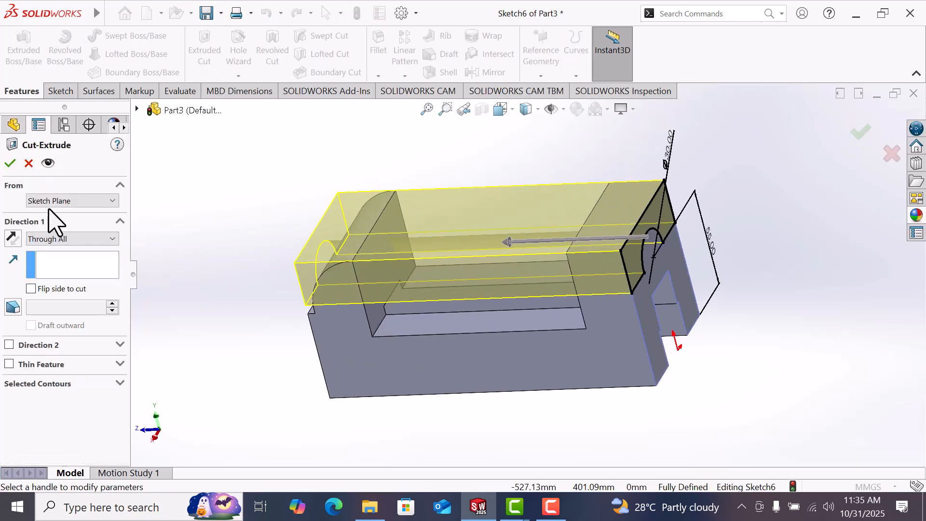
pyautogui.click(68, 239)
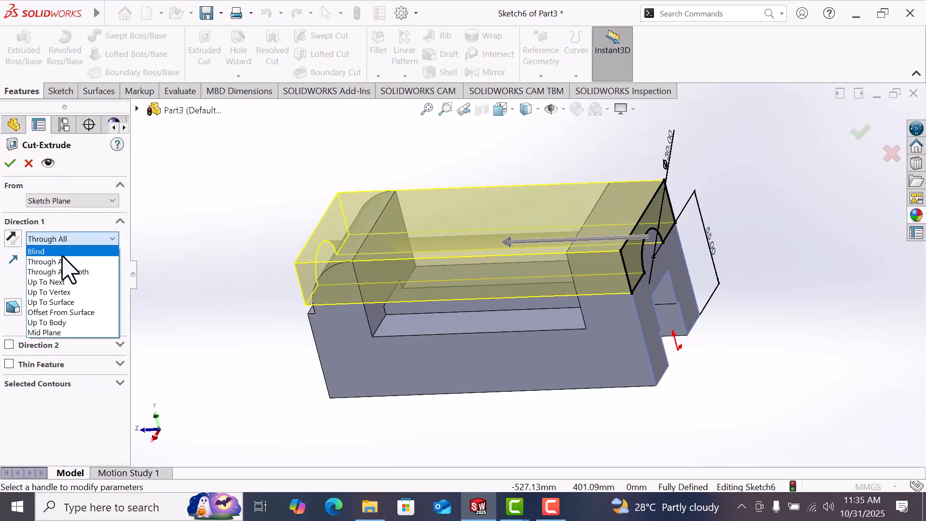
pyautogui.click(65, 281)
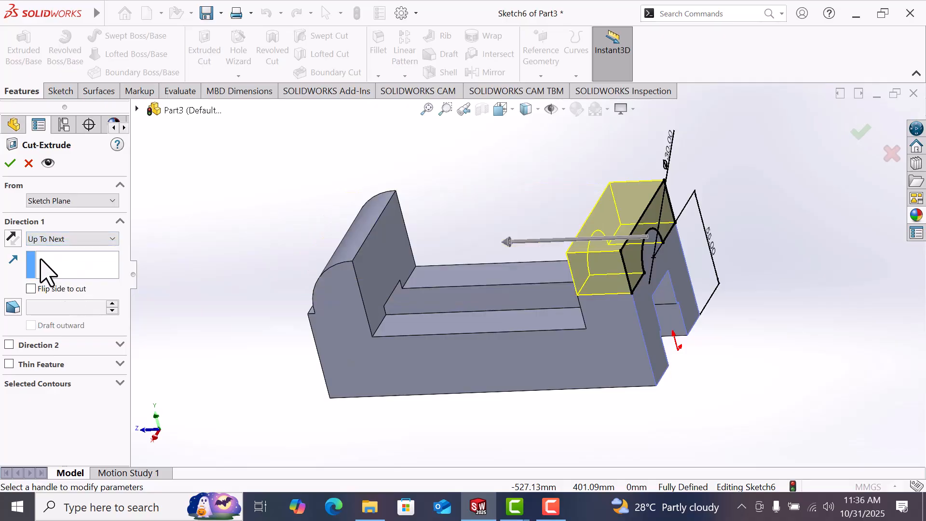
pyautogui.click(8, 166)
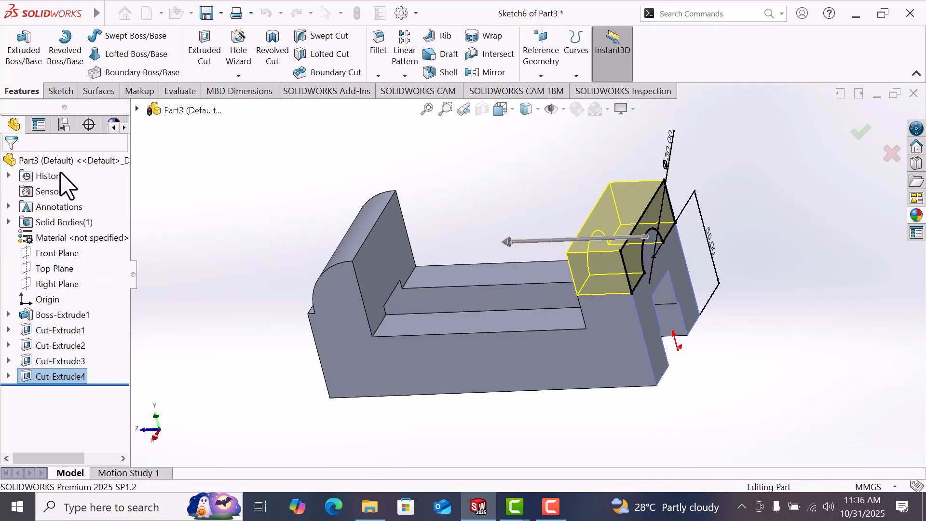
# On the upright's outer end face, sketch a circle of about 8.5 mm radius centred on the rounded top's arc centre.
pyautogui.moveTo(741, 256); pyautogui.dragTo(651, 254, button='middle')
pyautogui.click(632, 257)
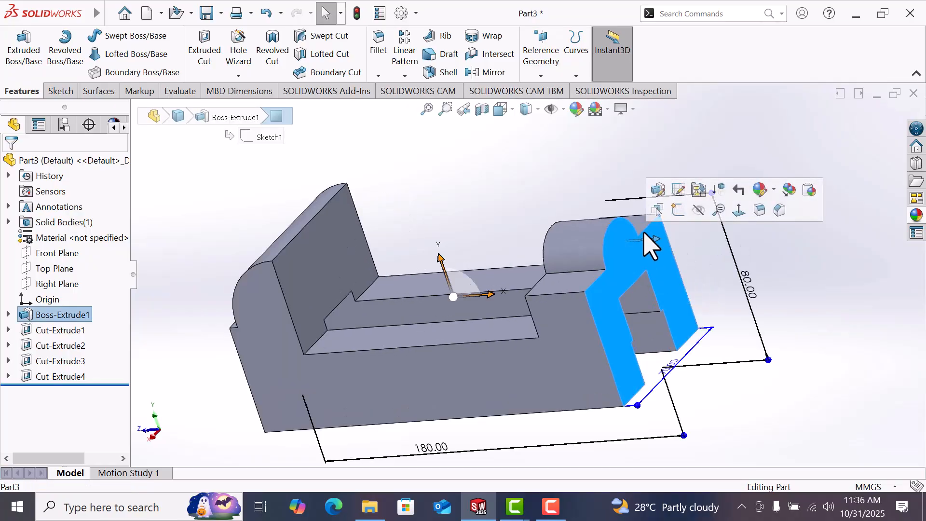
pyautogui.click(678, 210)
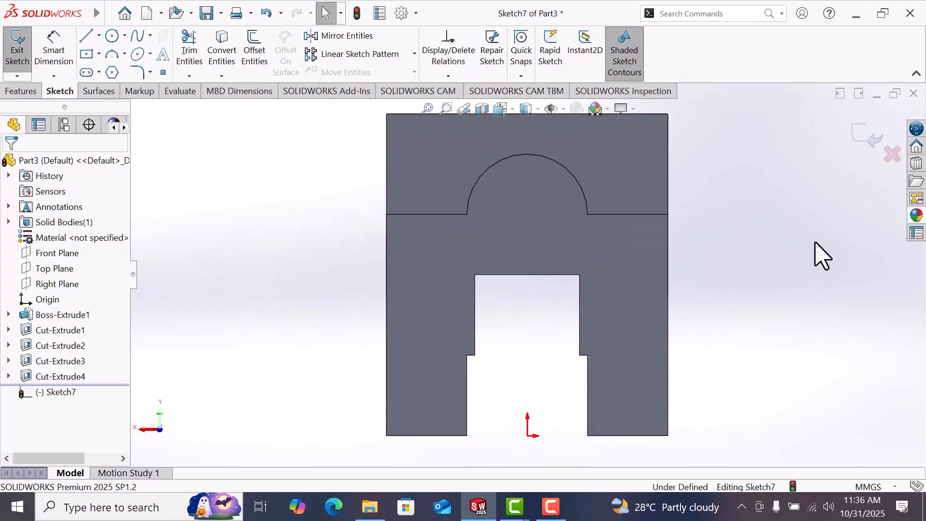
pyautogui.moveTo(808, 239); pyautogui.dragTo(850, 250, button='right')
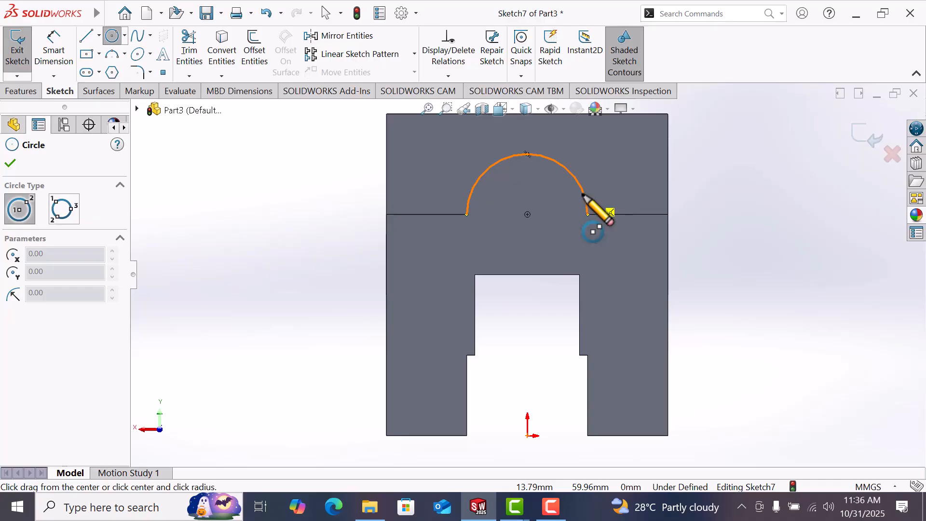
pyautogui.click(527, 214)
pyautogui.click(555, 236)
# Dimension the new concentric circle's diameter 15 mm.
pyautogui.moveTo(691, 284); pyautogui.dragTo(689, 153, button='right')
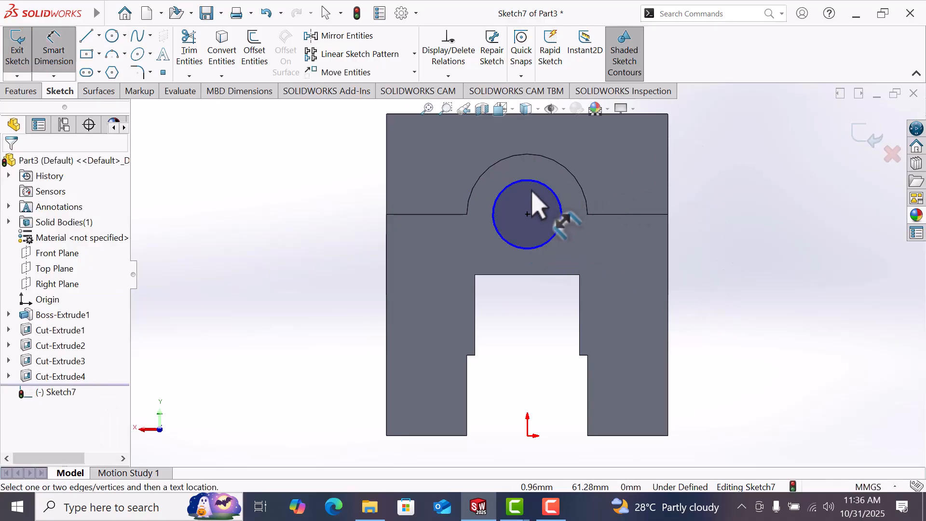
pyautogui.click(542, 198)
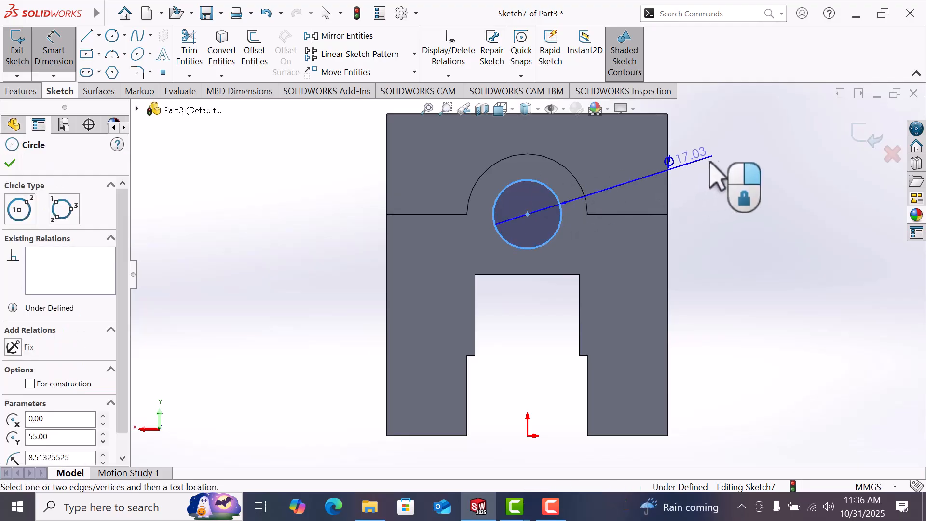
pyautogui.click(709, 164)
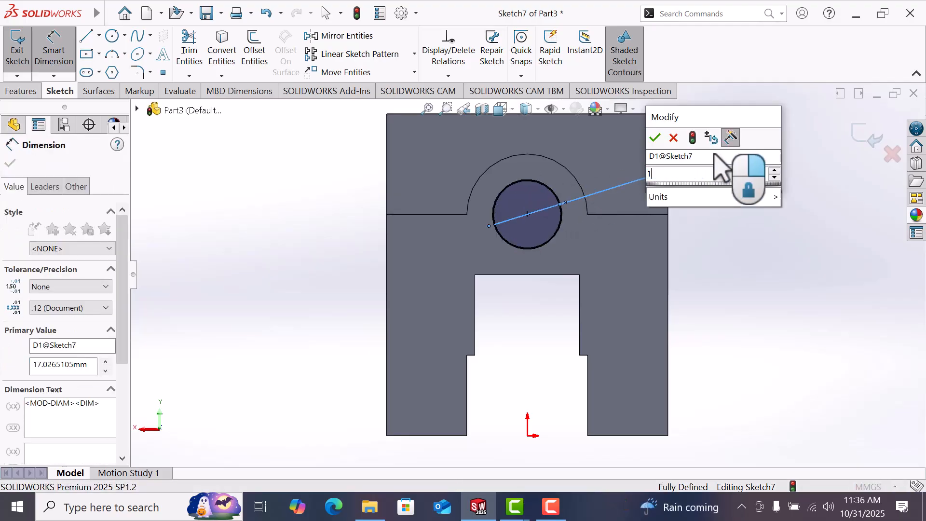
pyautogui.write('15')
pyautogui.press('Return')
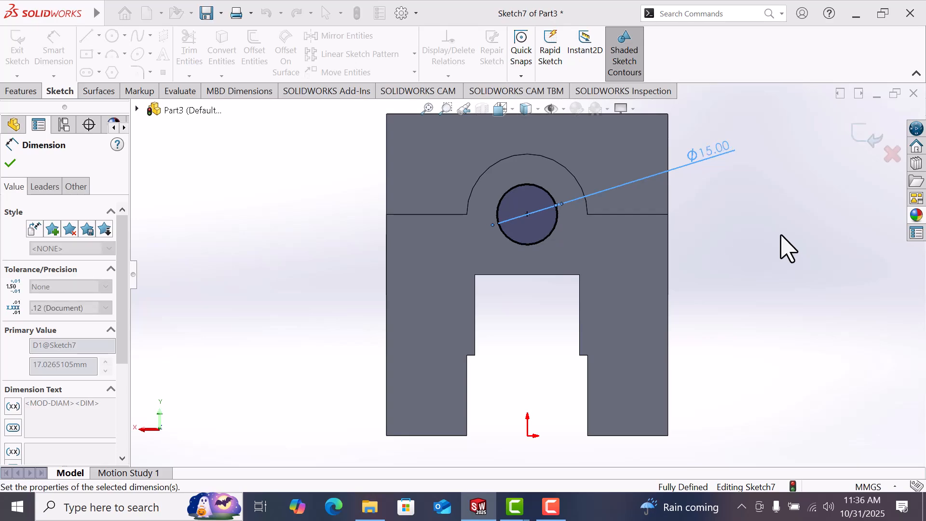
pyautogui.press('space')
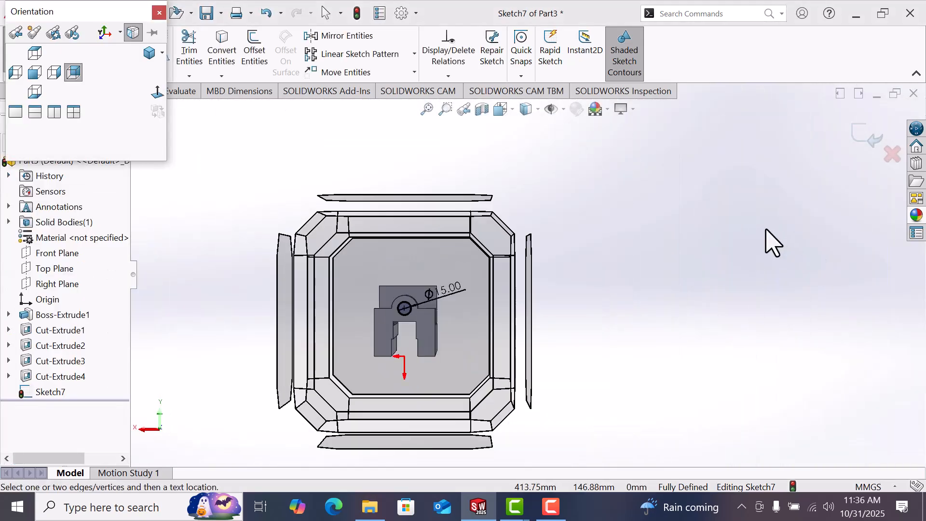
pyautogui.click(149, 53)
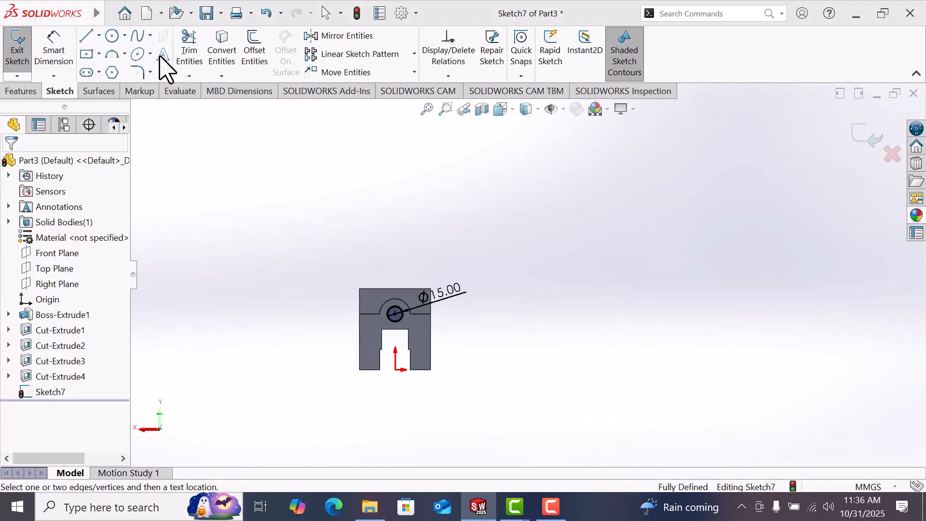
# Cut-extrude the 15 mm circle Up To Next, making a hole through the rounded upright only.
pyautogui.click(24, 92)
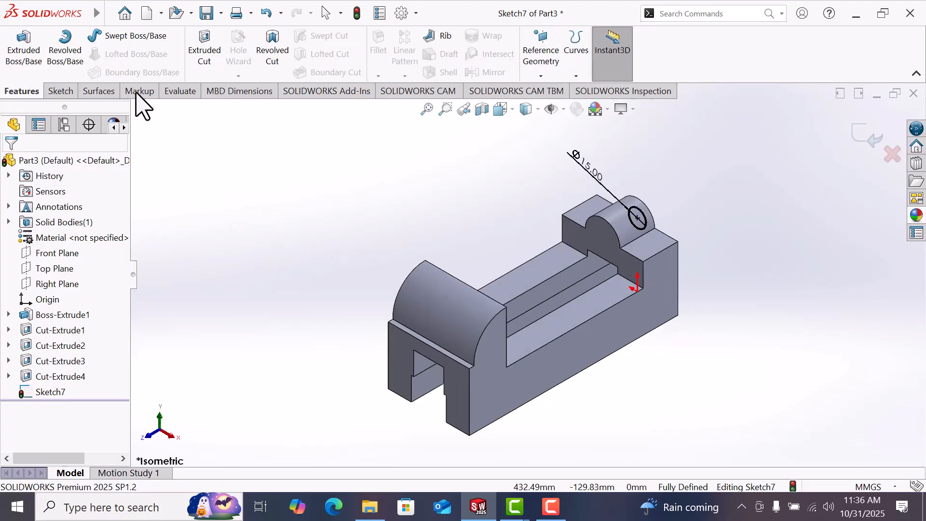
pyautogui.click(207, 51)
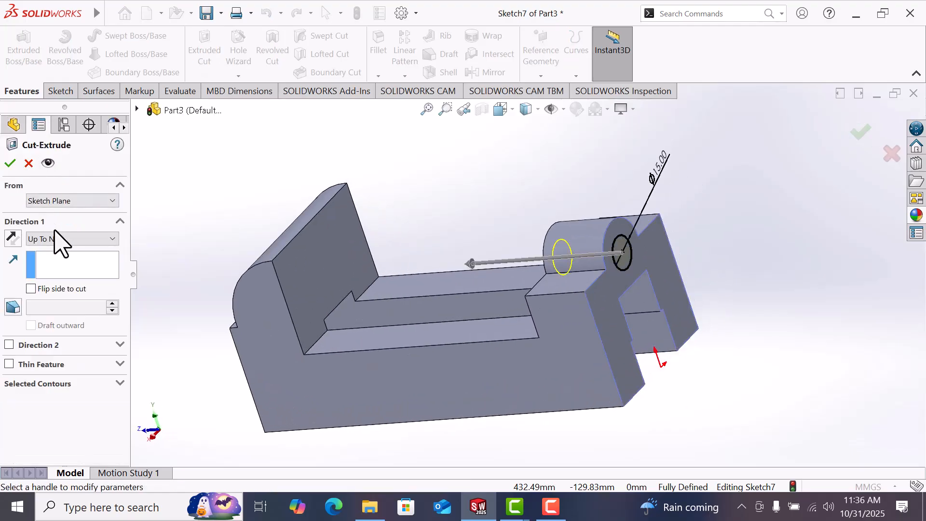
pyautogui.click(10, 163)
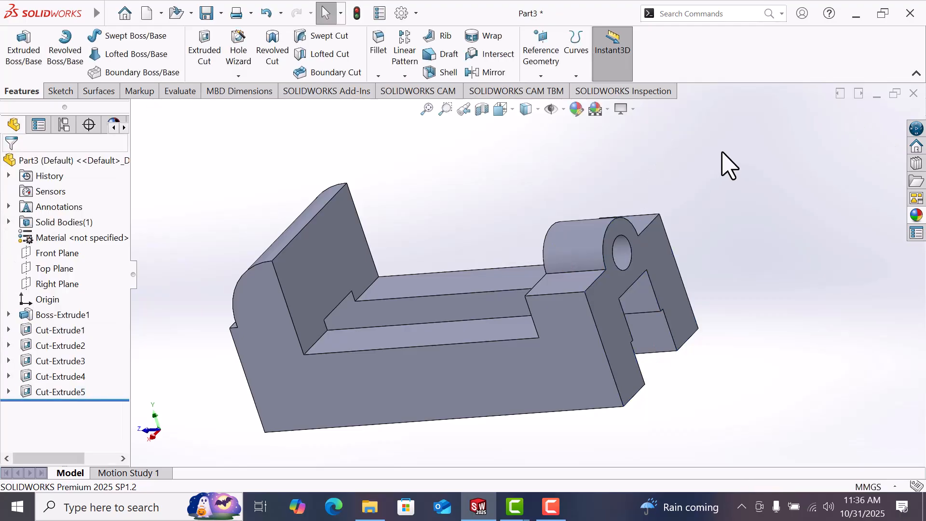
# Show the part in isometric view and change the scene to a plain white background.
pyautogui.press('space')
pyautogui.click(162, 53)
pyautogui.click(165, 73)
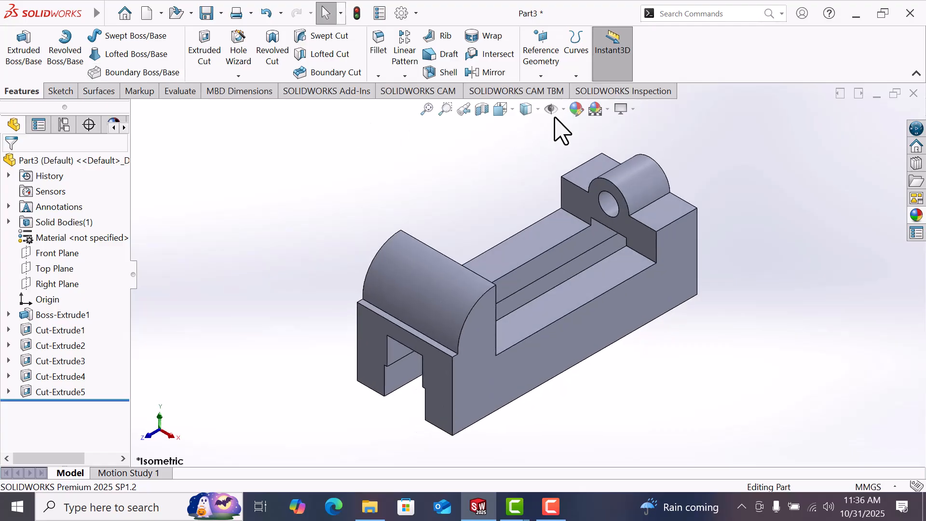
pyautogui.click(607, 110)
pyautogui.click(622, 145)
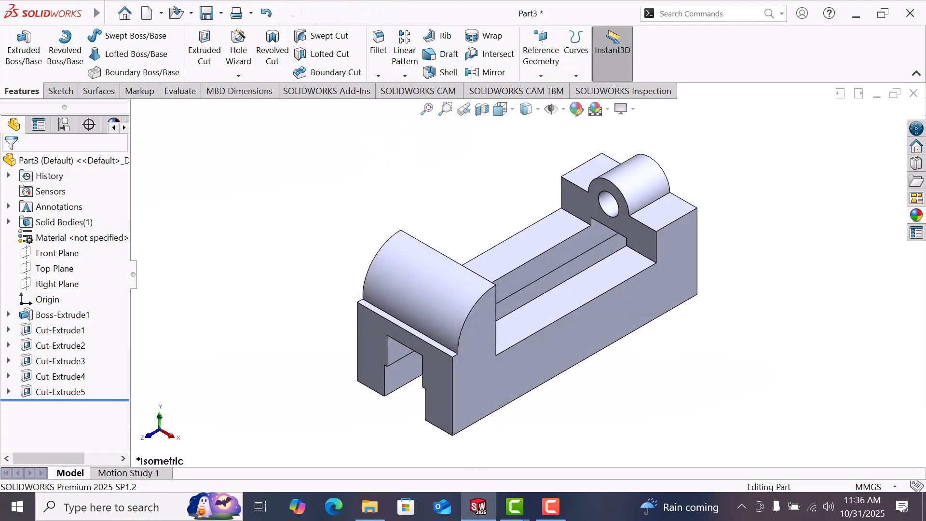
# Open the appearance library and display the Lead appearances in the Metal category.
pyautogui.click(916, 215)
pyautogui.scroll(4, 755, 193)
pyautogui.scroll(-5, 758, 188)
pyautogui.scroll(5, 763, 190)
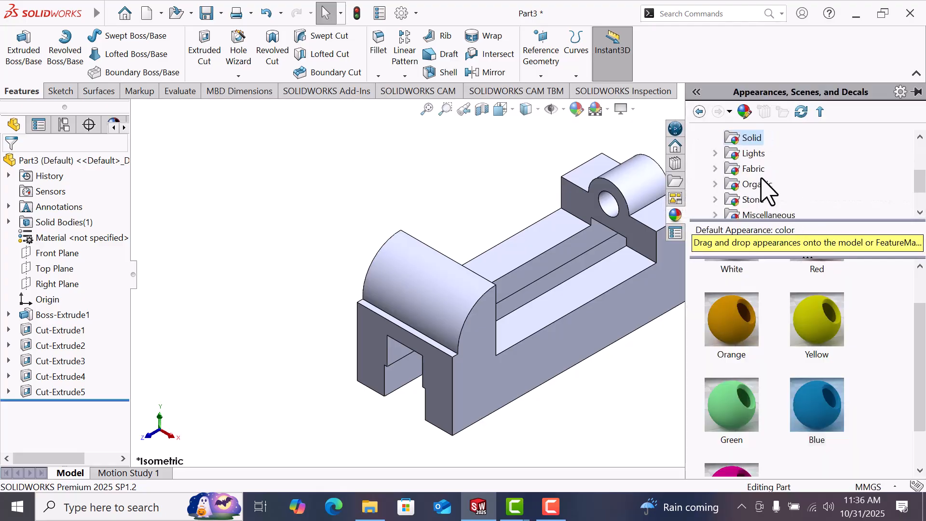
pyautogui.click(754, 169)
pyautogui.click(717, 169)
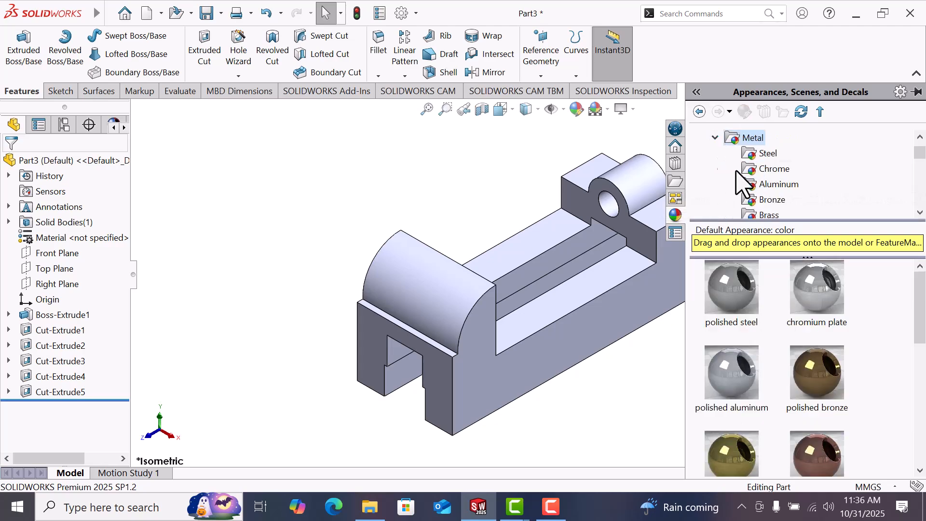
pyautogui.click(920, 213)
pyautogui.click(920, 212)
pyautogui.click(920, 213)
pyautogui.click(919, 212)
pyautogui.click(920, 213)
pyautogui.click(919, 213)
pyautogui.click(919, 213)
pyautogui.click(920, 213)
pyautogui.click(919, 213)
pyautogui.click(920, 213)
pyautogui.click(920, 213)
pyautogui.click(920, 213)
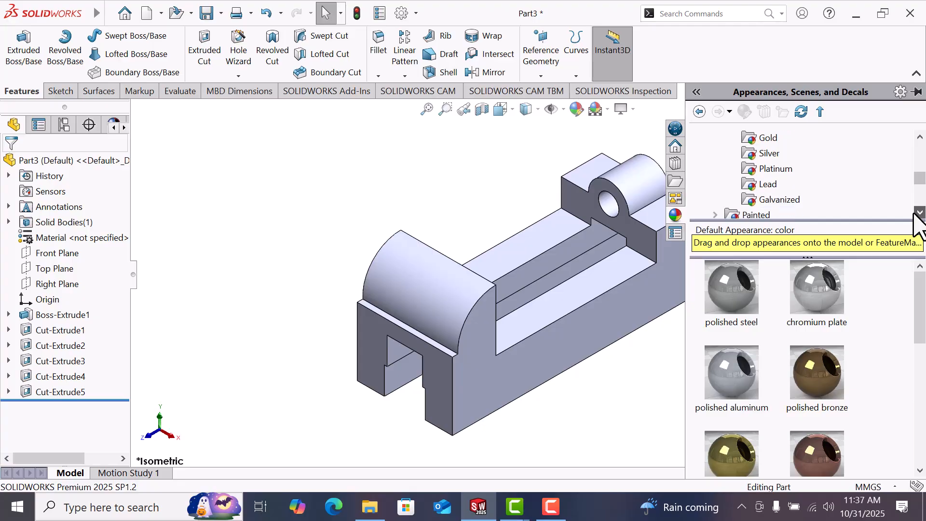
pyautogui.click(765, 185)
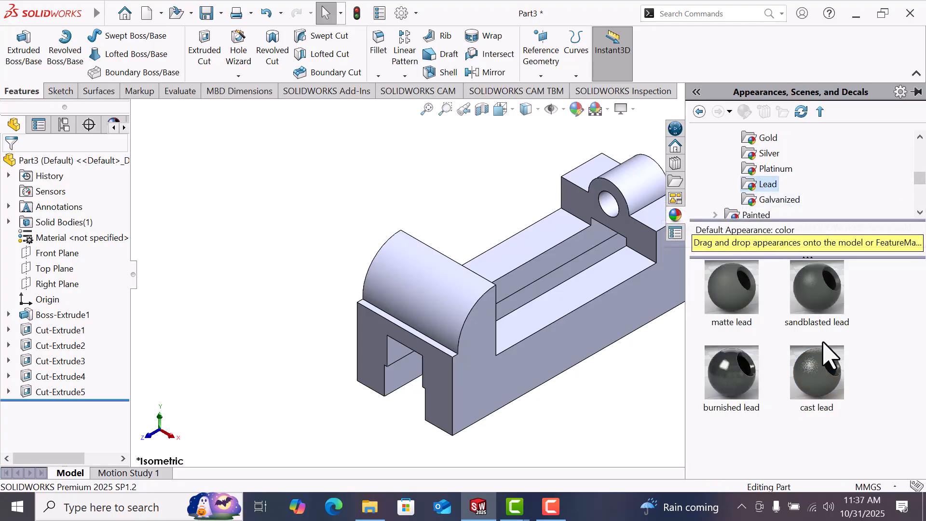
# Apply the cast lead appearance to the whole part and set the view to isometric.
pyautogui.moveTo(834, 387)
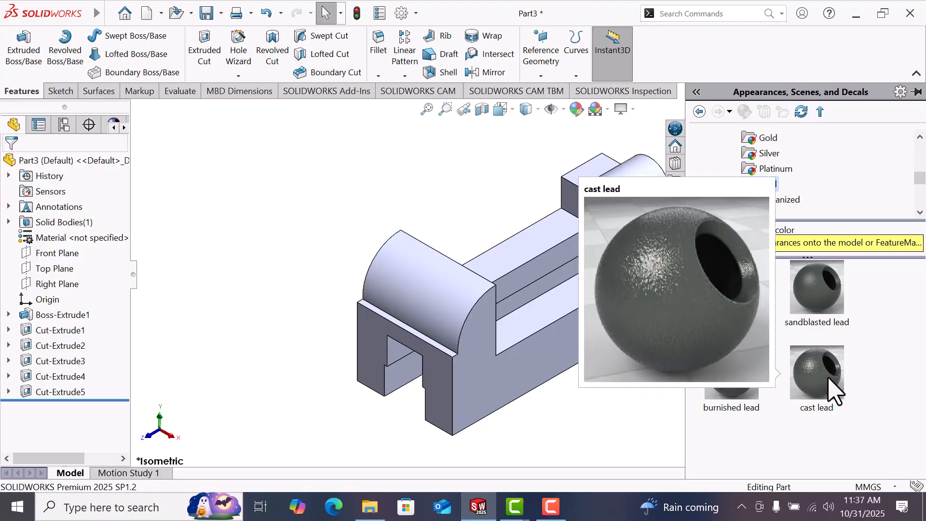
pyautogui.moveTo(833, 387); pyautogui.dragTo(554, 291)
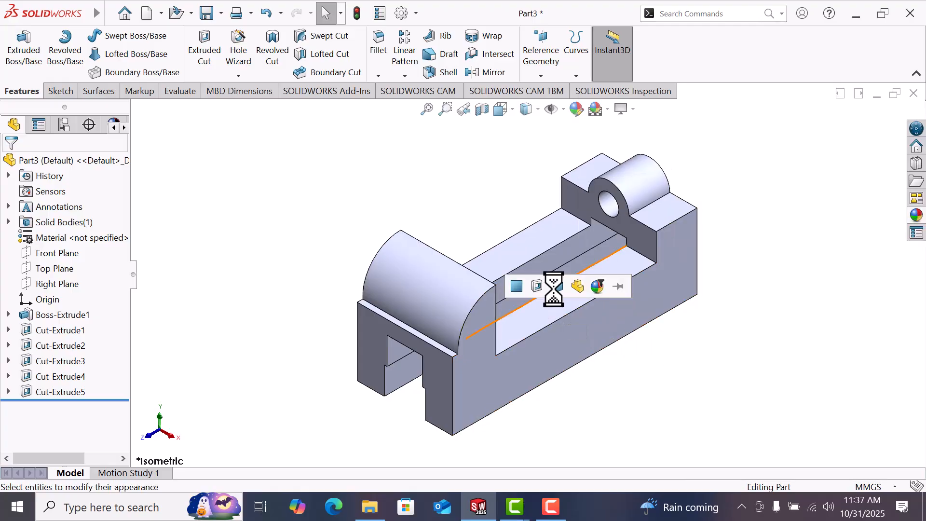
pyautogui.click(581, 287)
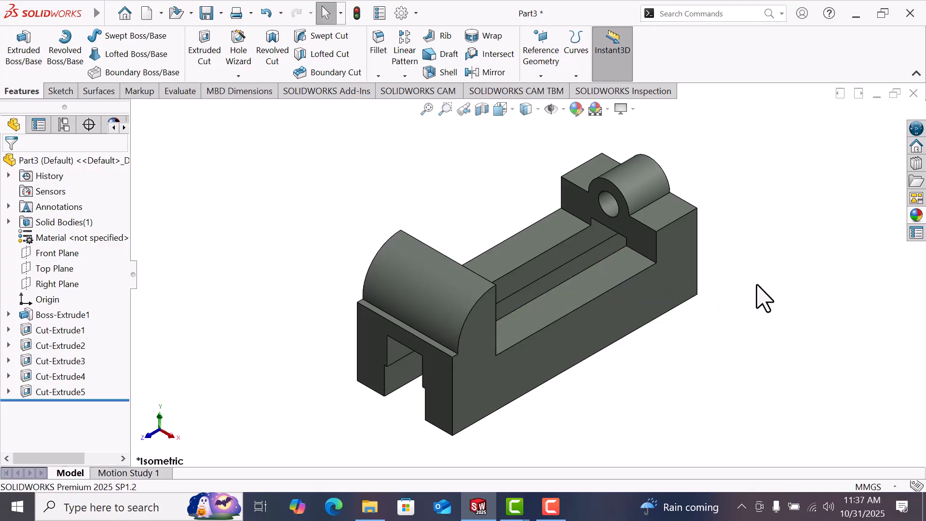
pyautogui.press('space')
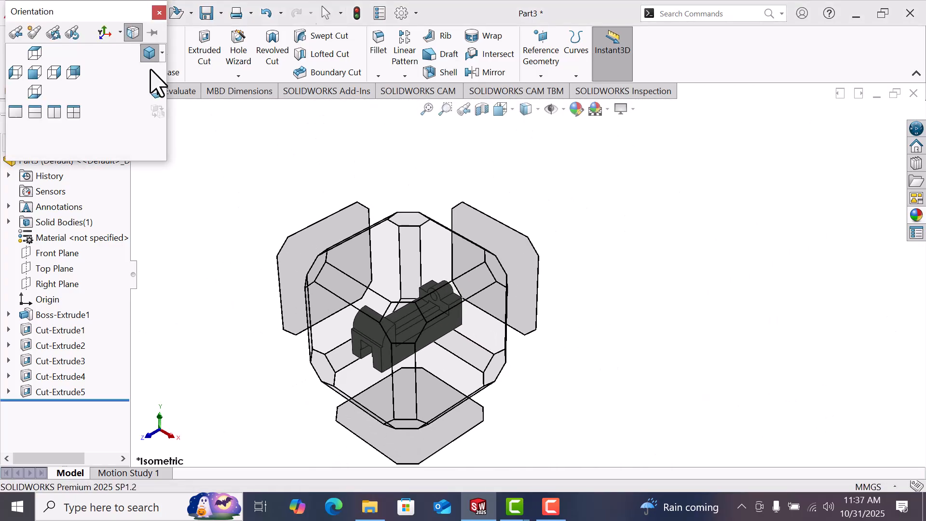
pyautogui.click(162, 52)
pyautogui.click(171, 72)
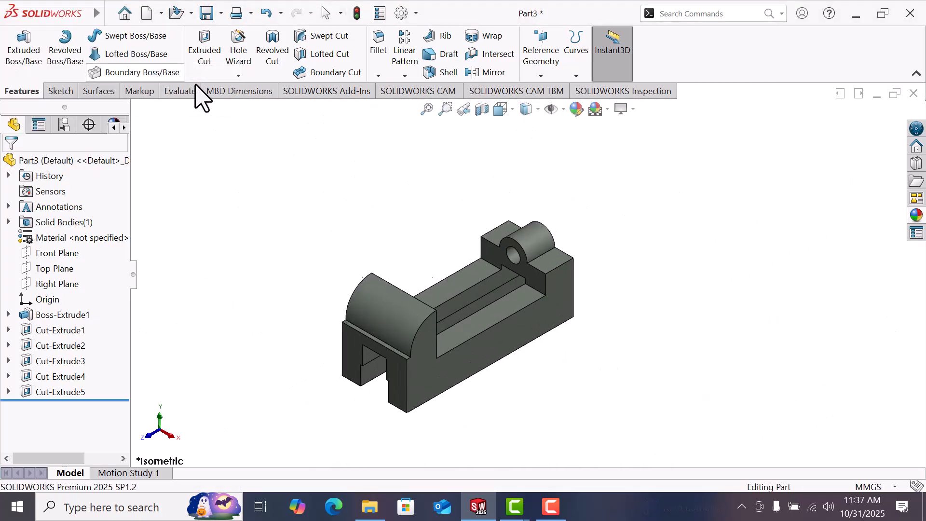